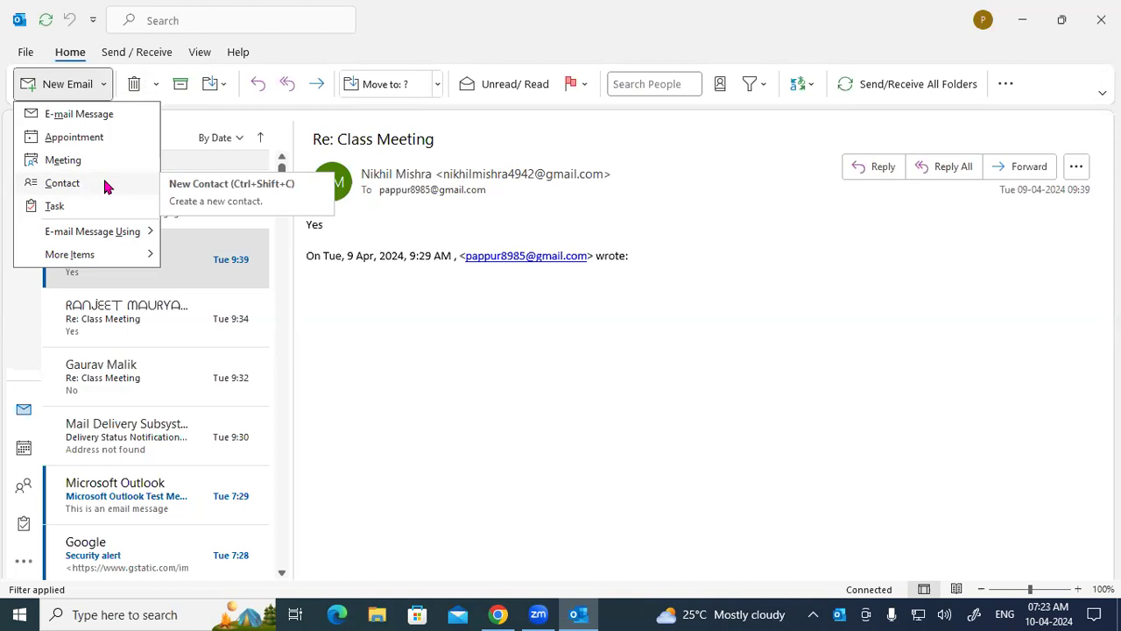
click(105, 182)
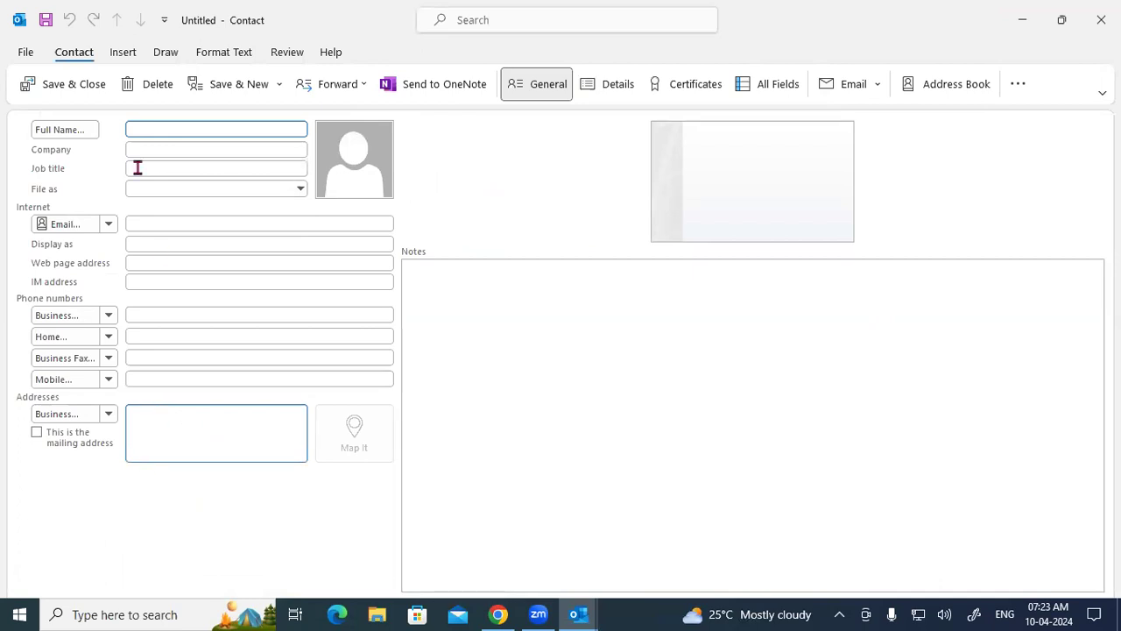
click(195, 168)
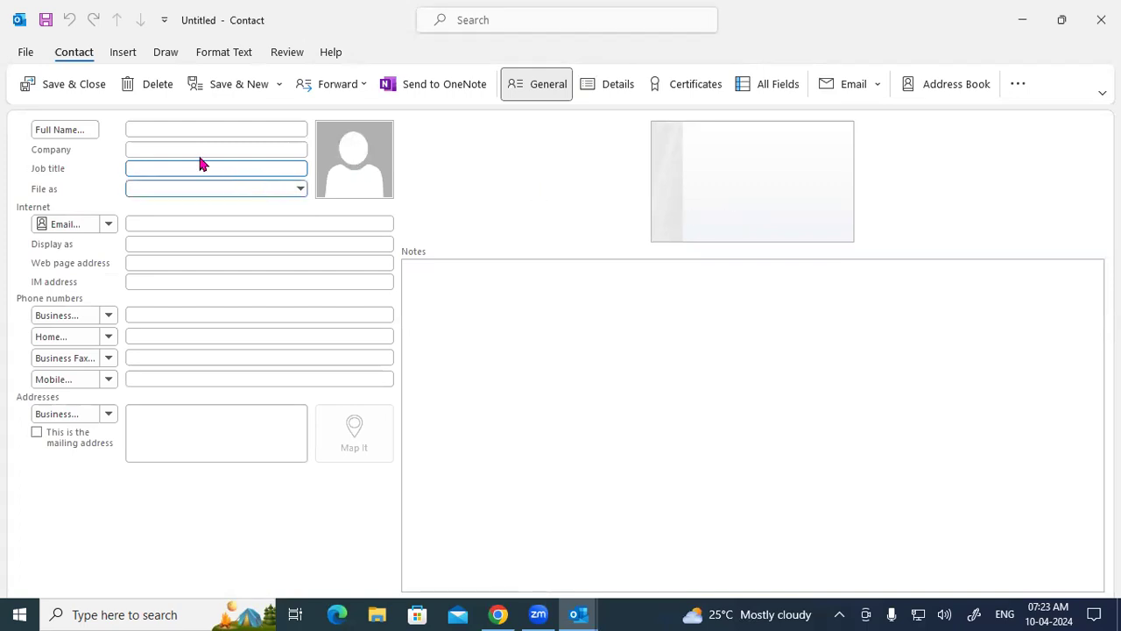
click(147, 85)
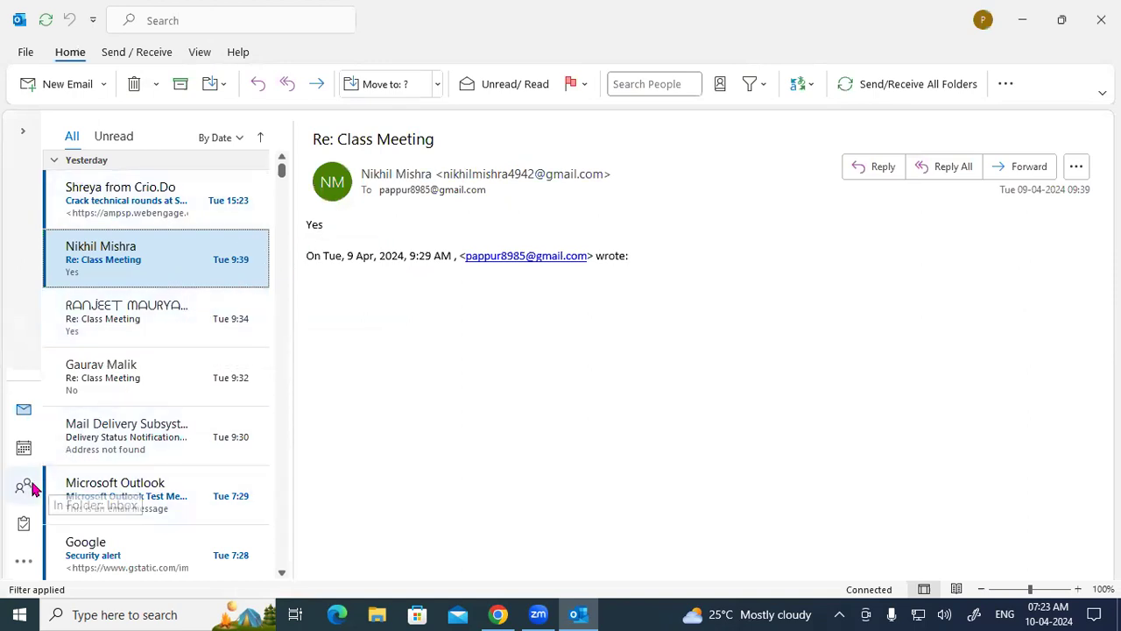
Switch from the inbox to the contacts view showing the saved contact cards
mouse_move(26, 490)
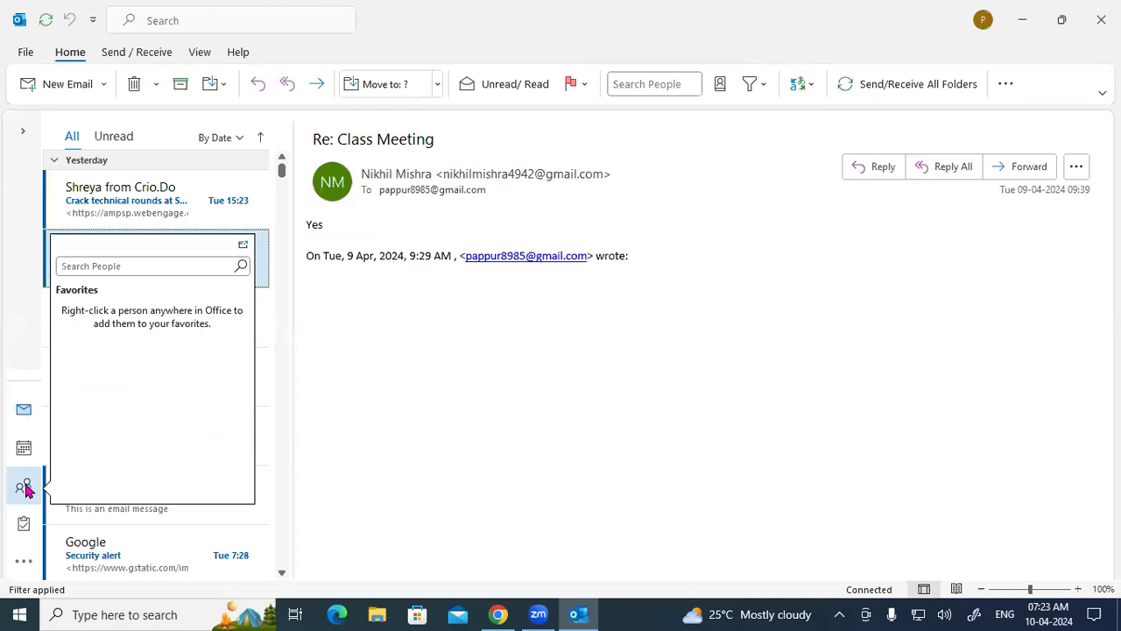
click(25, 488)
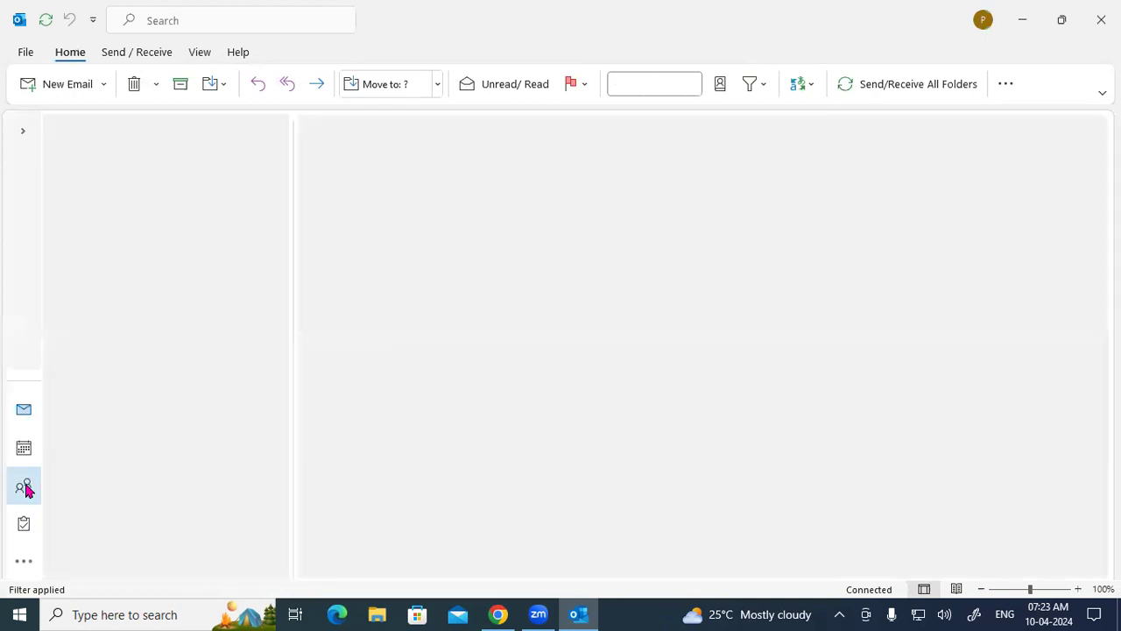
click(392, 231)
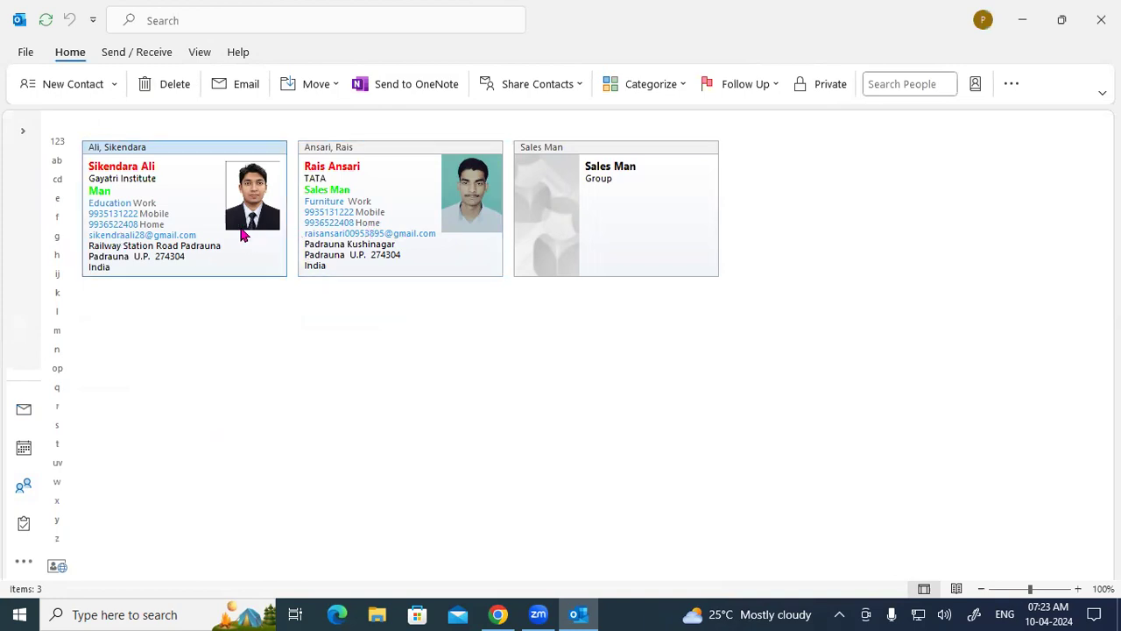
Open the Gayatri Institute contact card to review its filled-in details, and close it with saving
double_click(201, 217)
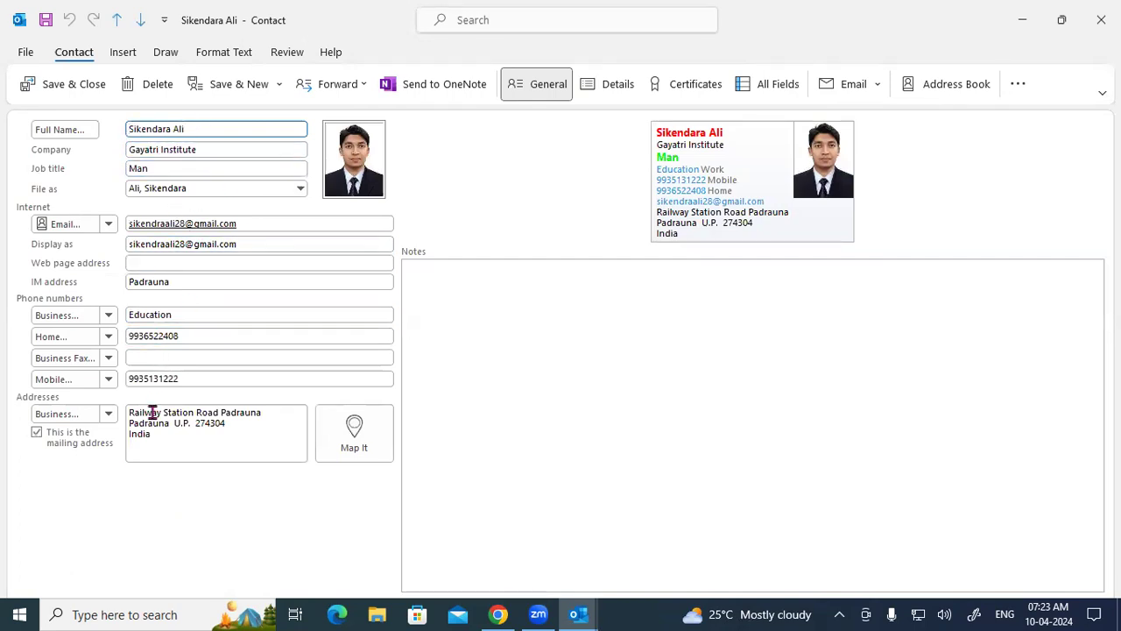
click(47, 88)
click(388, 245)
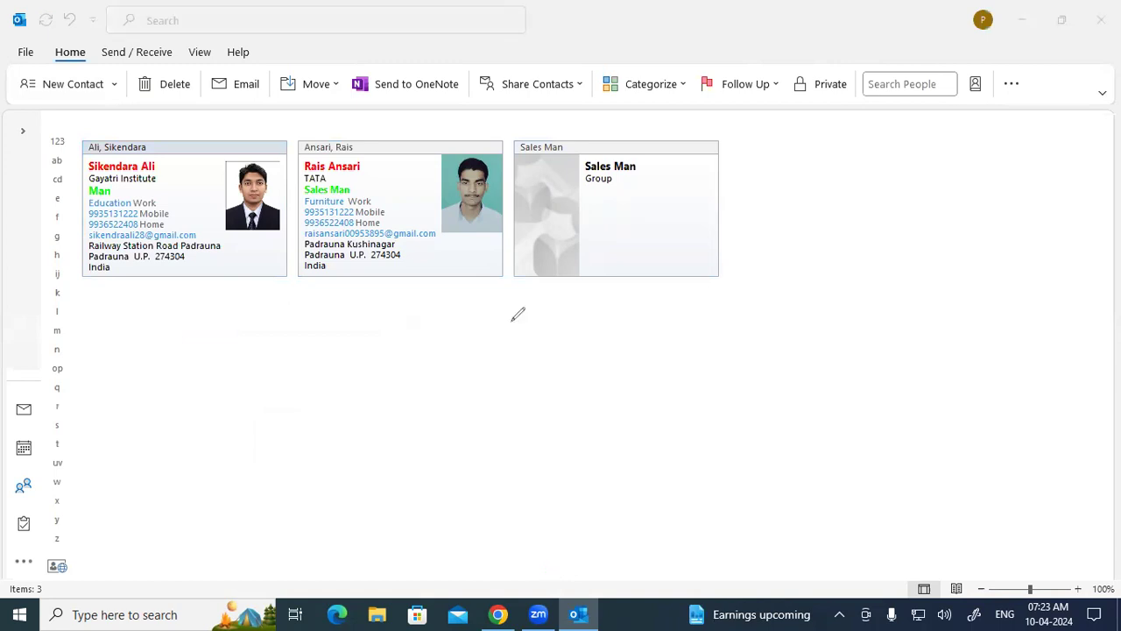
mouse_move(529, 309)
mouse_down()
mouse_move(515, 335)
mouse_move(545, 316)
mouse_up()
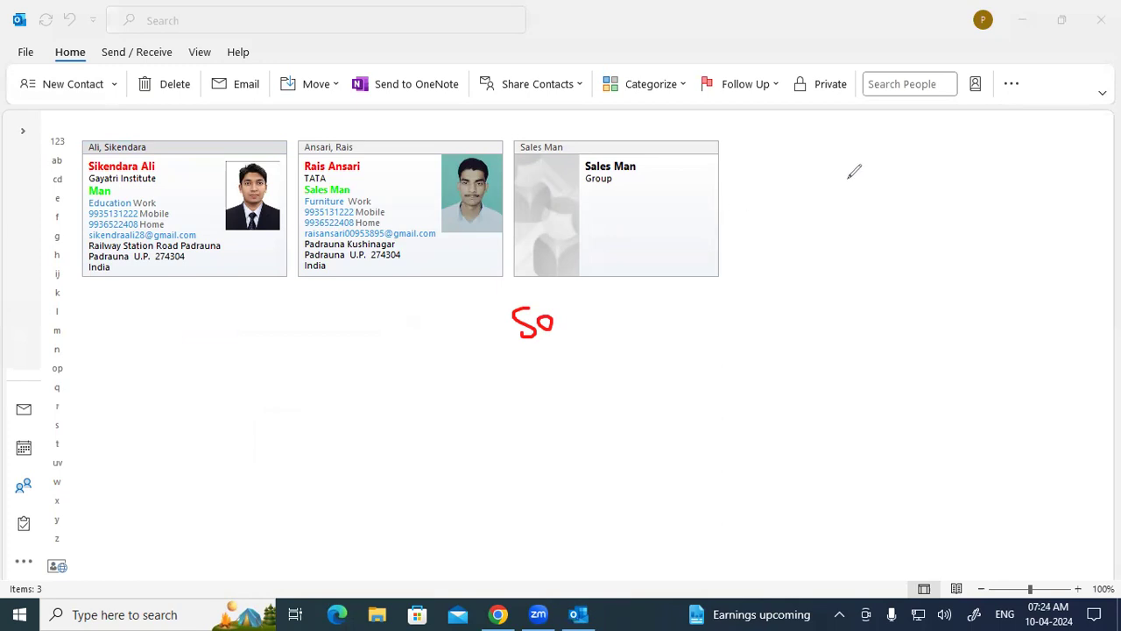
drag(848, 140, 849, 172)
drag(817, 133, 831, 178)
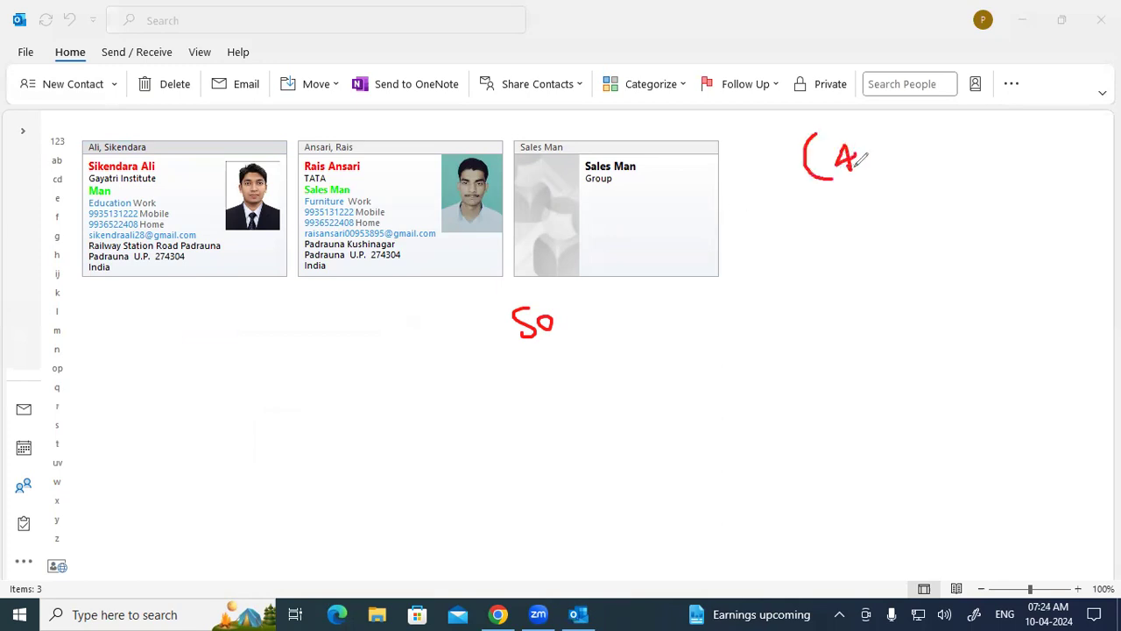
drag(742, 255, 724, 279)
mouse_move(748, 263)
mouse_down()
mouse_move(752, 274)
mouse_move(769, 250)
mouse_move(789, 255)
mouse_up()
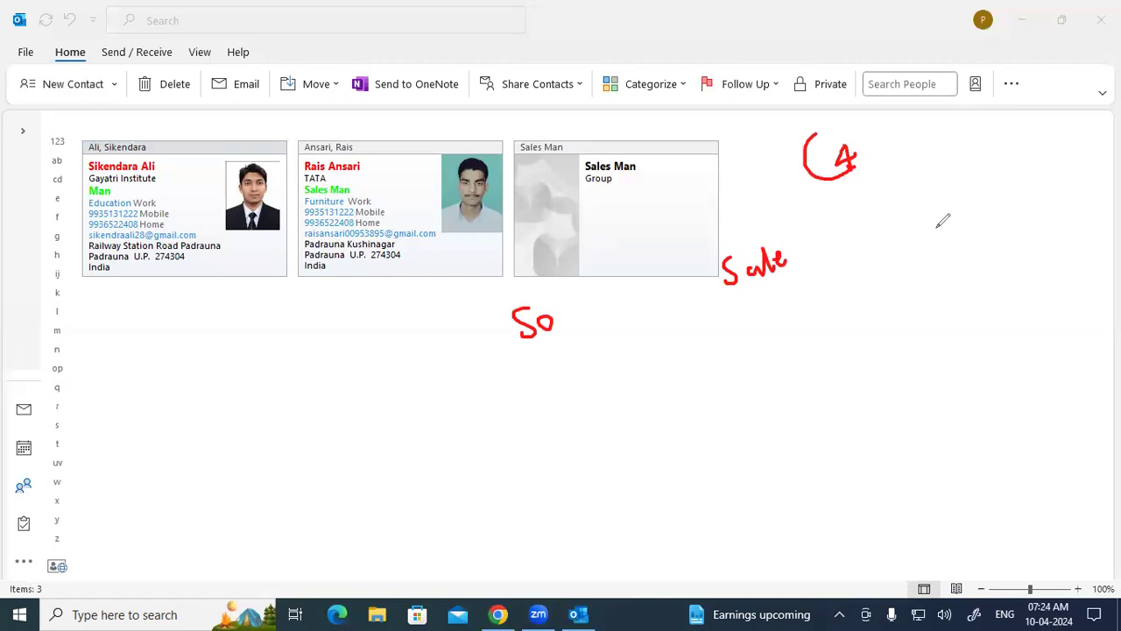
mouse_move(947, 226)
mouse_down()
mouse_move(956, 231)
mouse_move(942, 255)
mouse_move(960, 230)
mouse_move(986, 233)
mouse_up()
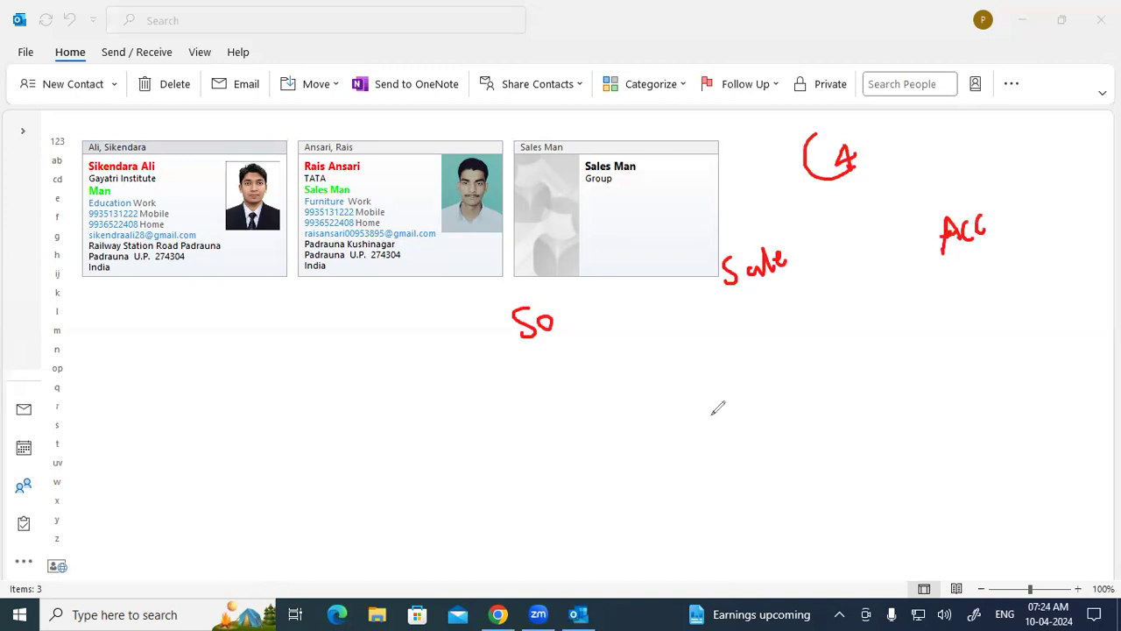
mouse_move(729, 465)
mouse_down()
mouse_move(763, 430)
mouse_move(821, 401)
mouse_move(837, 406)
mouse_move(843, 394)
mouse_move(852, 405)
mouse_move(864, 385)
mouse_up()
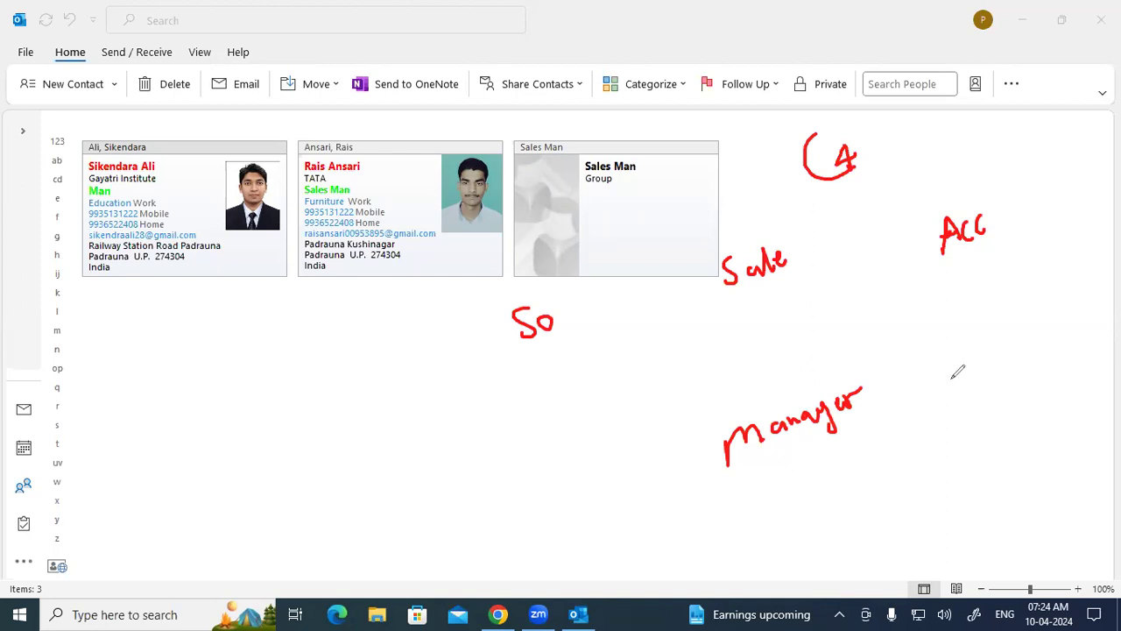
mouse_move(949, 360)
mouse_down()
mouse_move(983, 362)
mouse_move(1001, 333)
mouse_move(1009, 350)
mouse_move(1031, 330)
mouse_up()
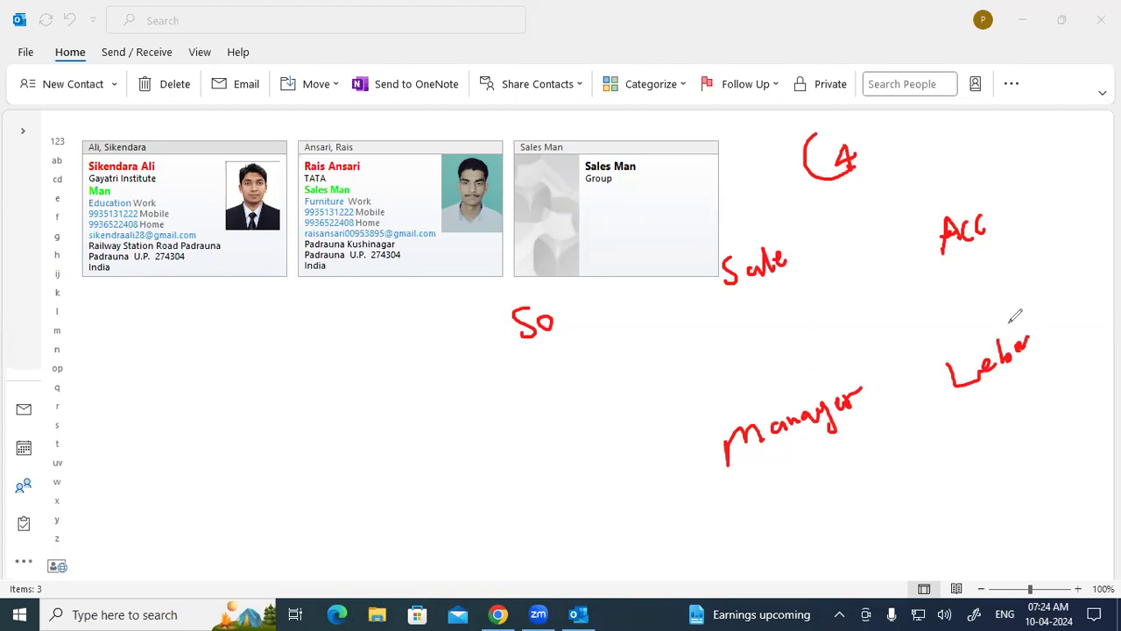
mouse_move(736, 288)
mouse_down()
mouse_move(794, 237)
mouse_move(733, 242)
mouse_move(711, 278)
mouse_move(740, 291)
mouse_up()
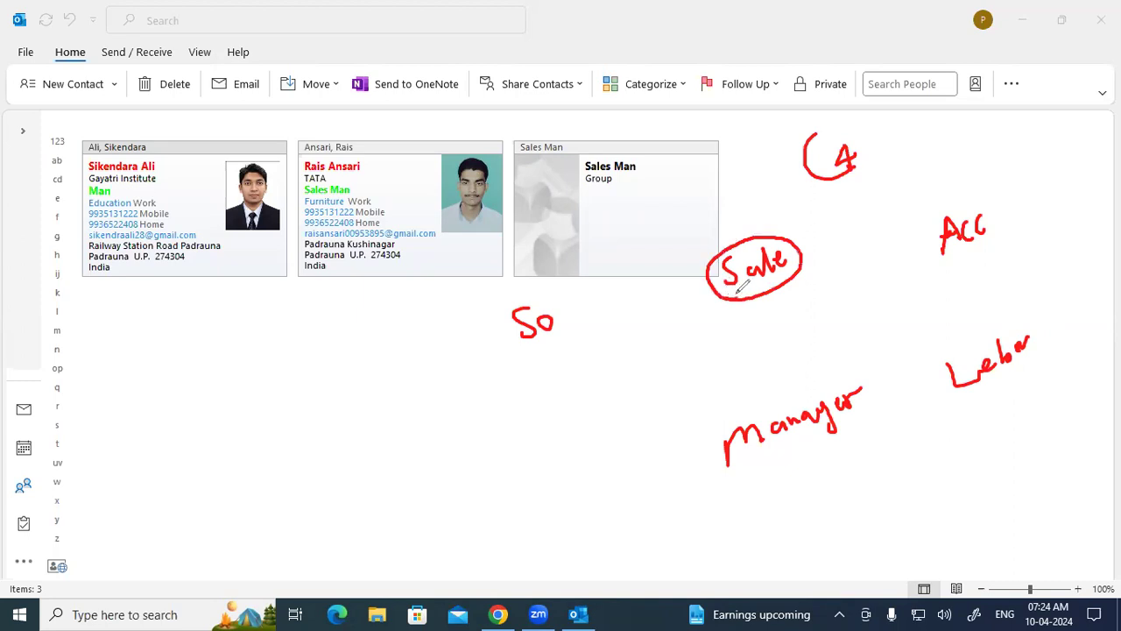
mouse_move(311, 311)
mouse_down()
mouse_move(334, 328)
mouse_move(347, 309)
mouse_up()
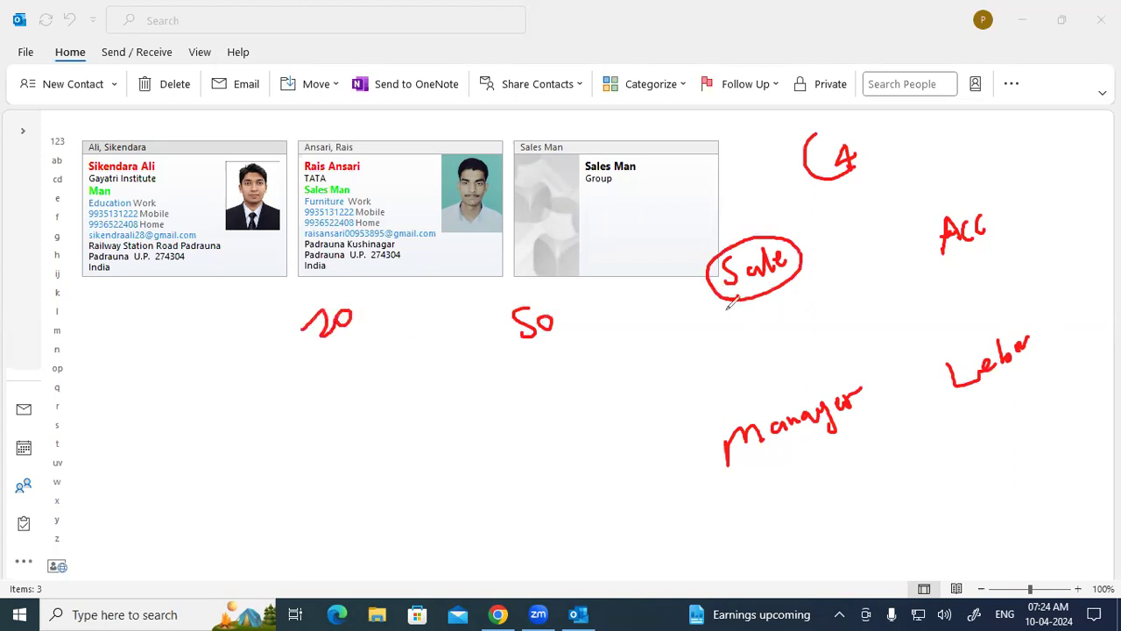
mouse_move(741, 307)
mouse_down()
mouse_move(755, 315)
mouse_move(745, 325)
mouse_move(784, 307)
mouse_up()
mouse_move(962, 249)
mouse_down()
mouse_move(965, 277)
mouse_move(974, 258)
mouse_up()
drag(805, 445, 795, 463)
mouse_move(1005, 384)
mouse_down()
mouse_move(1007, 401)
mouse_move(1022, 385)
mouse_move(1023, 408)
mouse_move(1036, 386)
mouse_up()
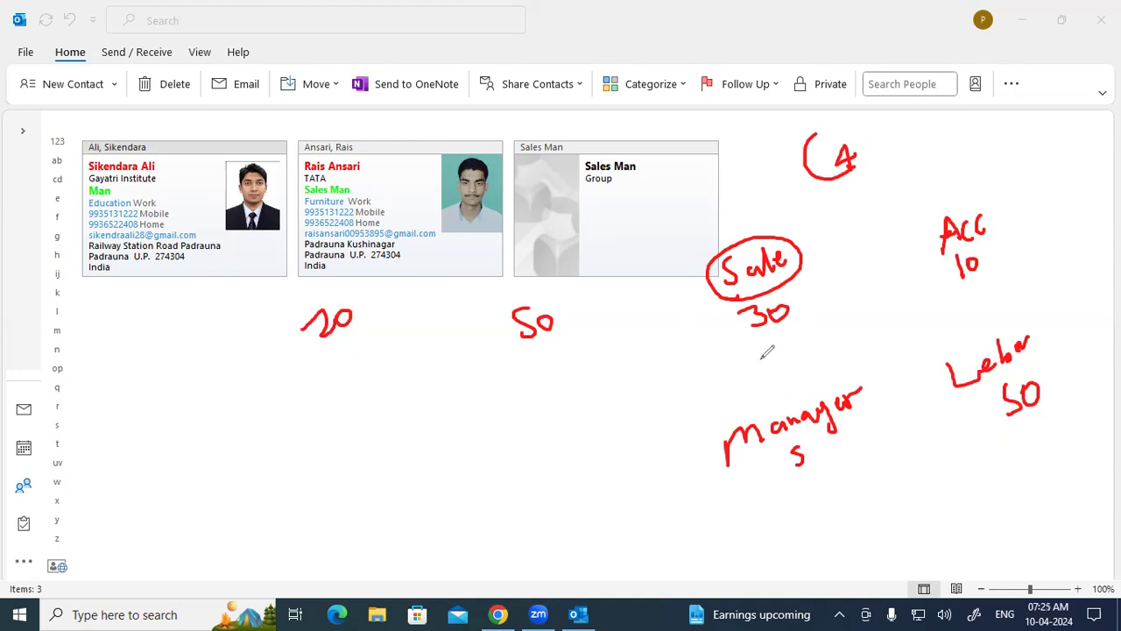
mouse_move(356, 400)
mouse_down()
mouse_move(415, 382)
mouse_move(422, 395)
mouse_up()
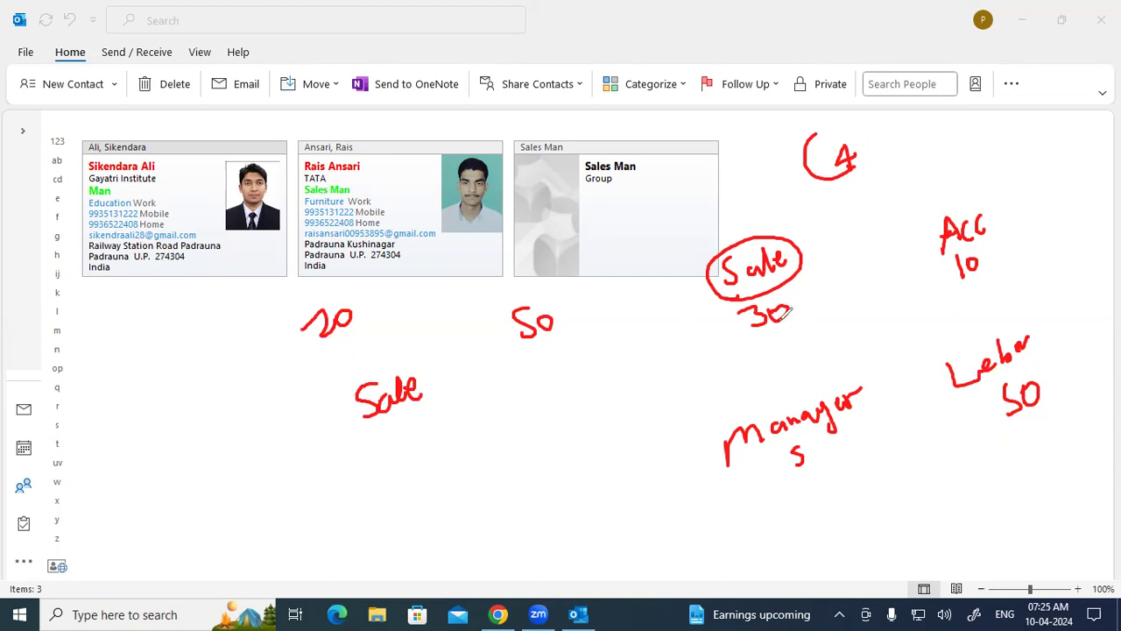
mouse_move(1029, 320)
mouse_down()
mouse_move(944, 361)
mouse_move(965, 431)
mouse_move(1071, 363)
mouse_move(1038, 319)
mouse_move(1019, 322)
mouse_up()
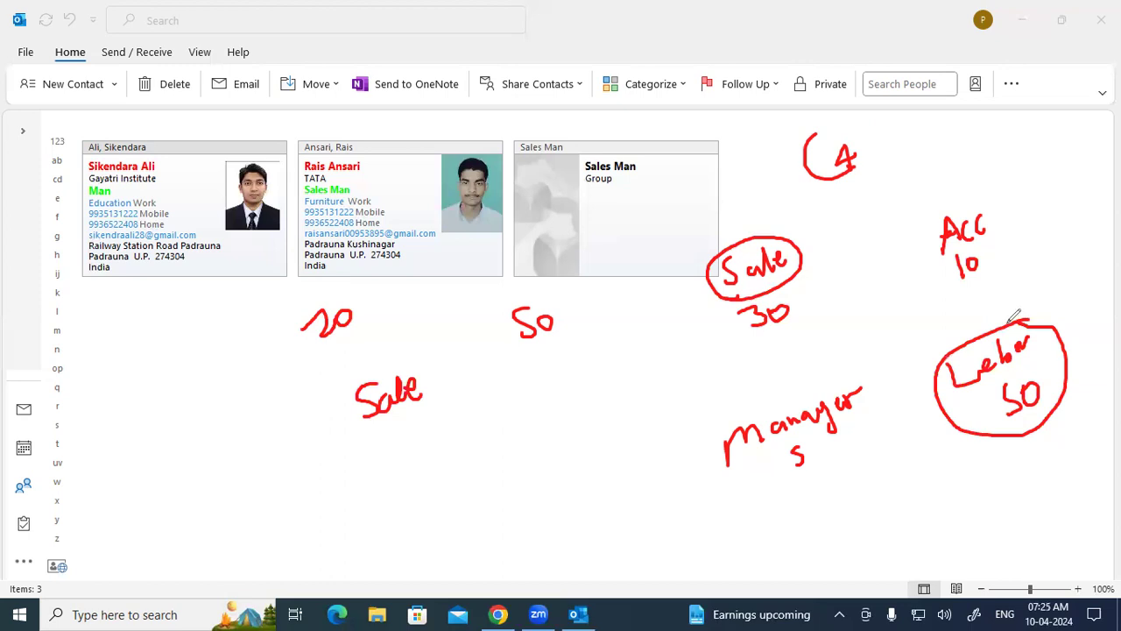
drag(911, 440, 949, 405)
click(60, 409)
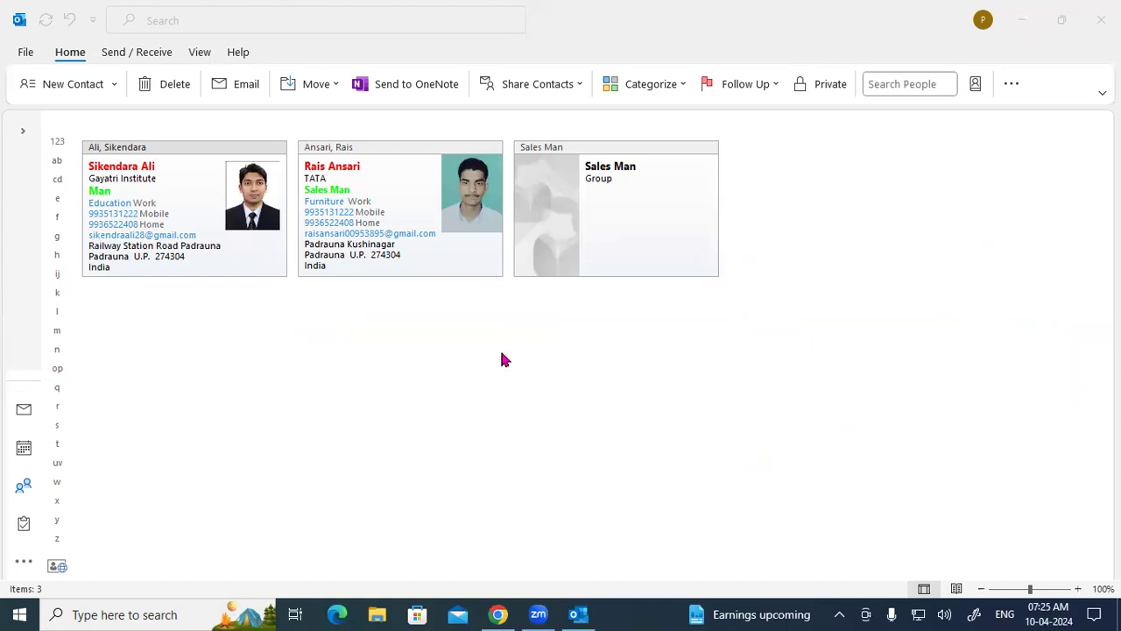
Check the job title field in the Gayatri Institute contact and compare it with the title on the TATA contact card
double_click(220, 241)
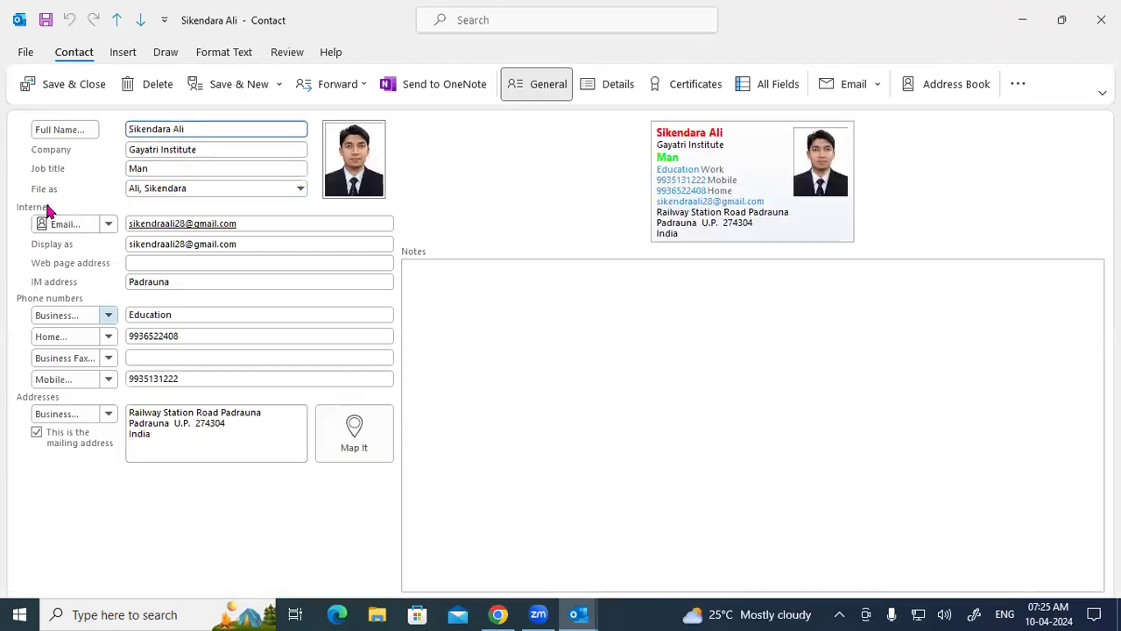
drag(151, 167, 116, 167)
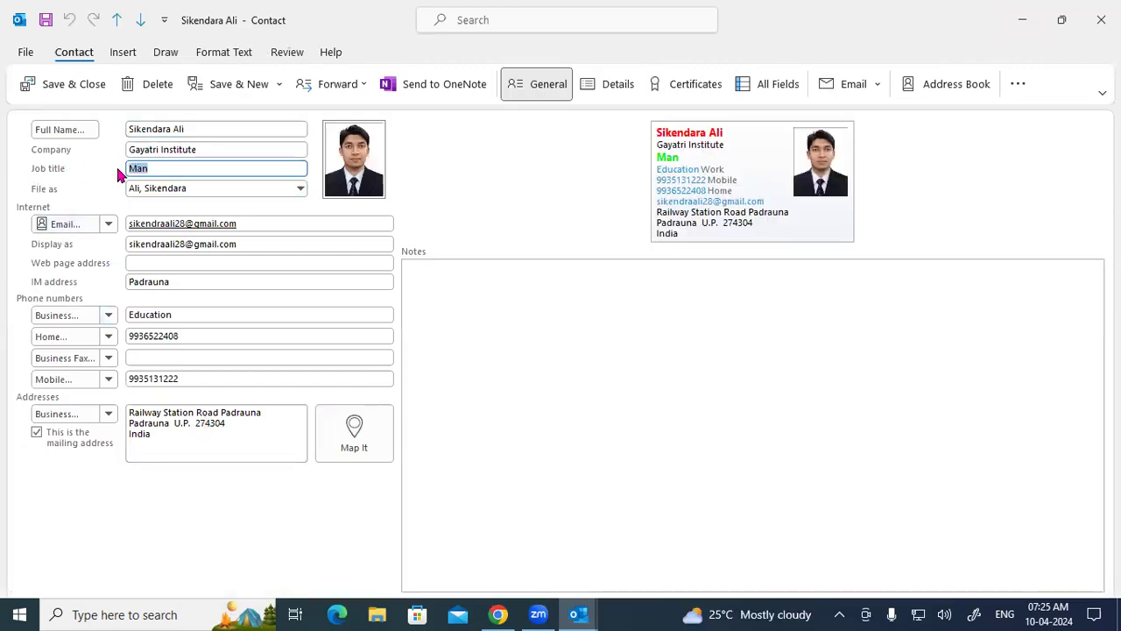
click(80, 85)
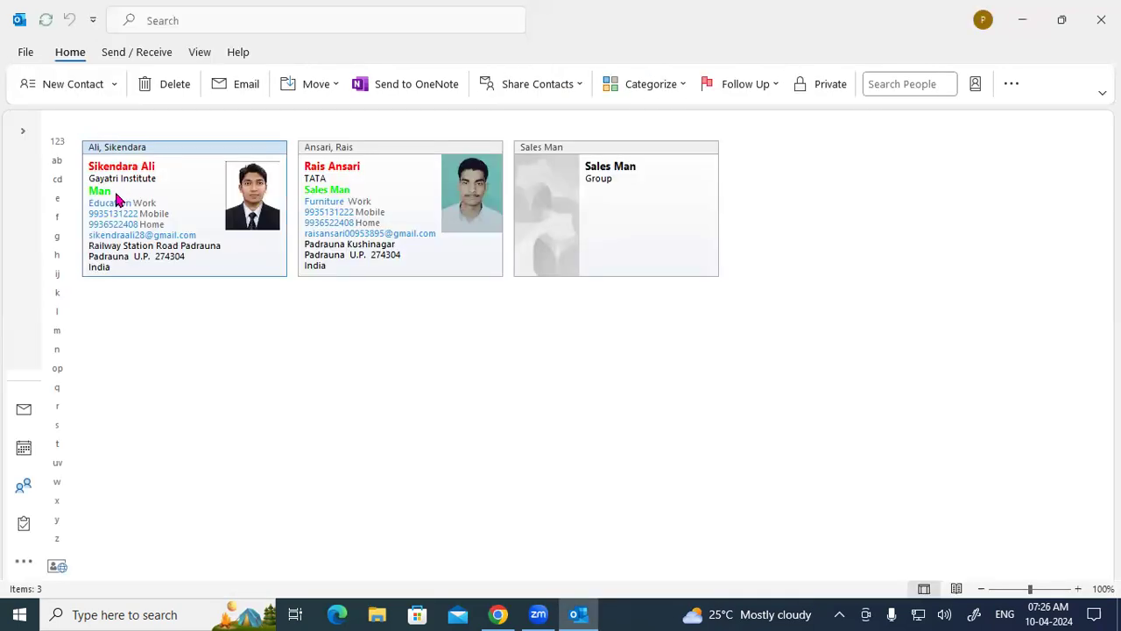
click(338, 196)
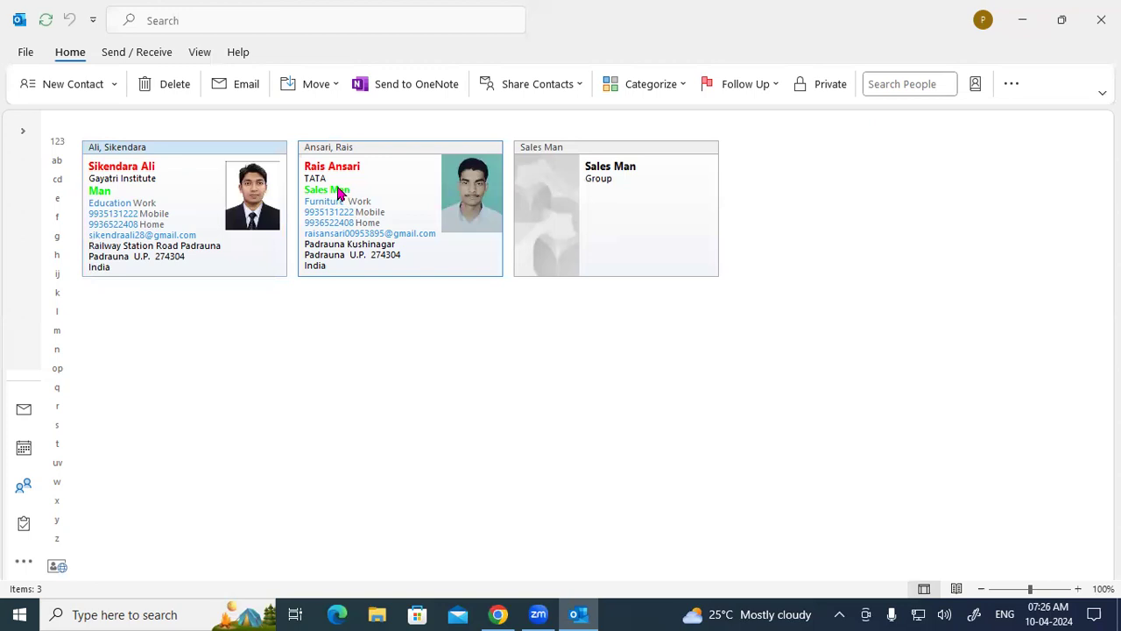
click(256, 186)
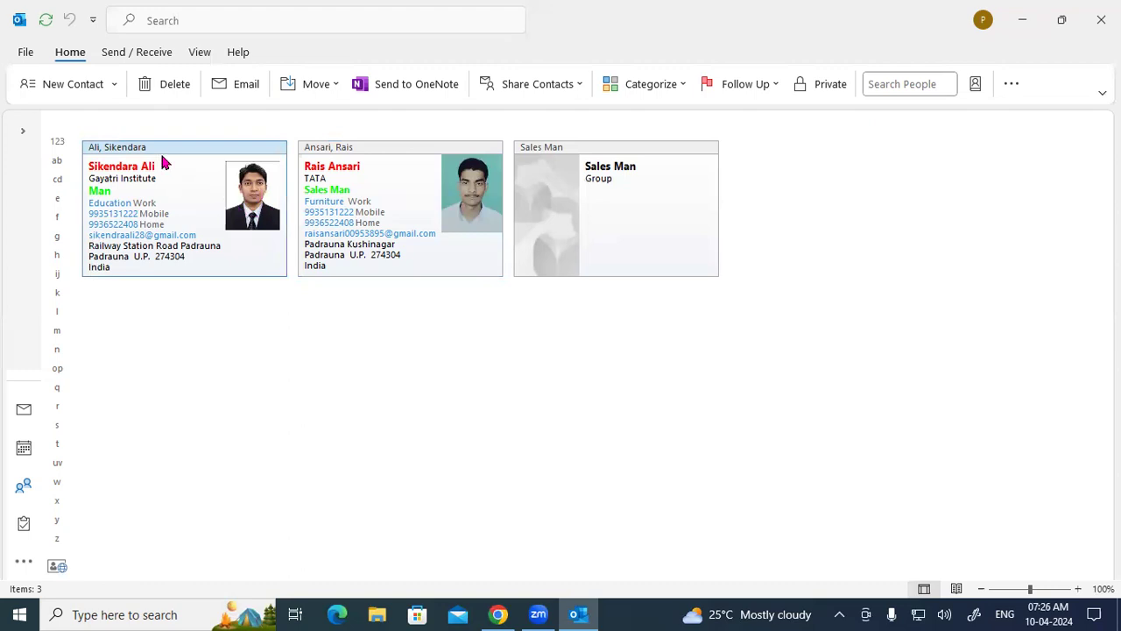
Try to delete the Sales Man contact group
click(605, 191)
right_click(606, 193)
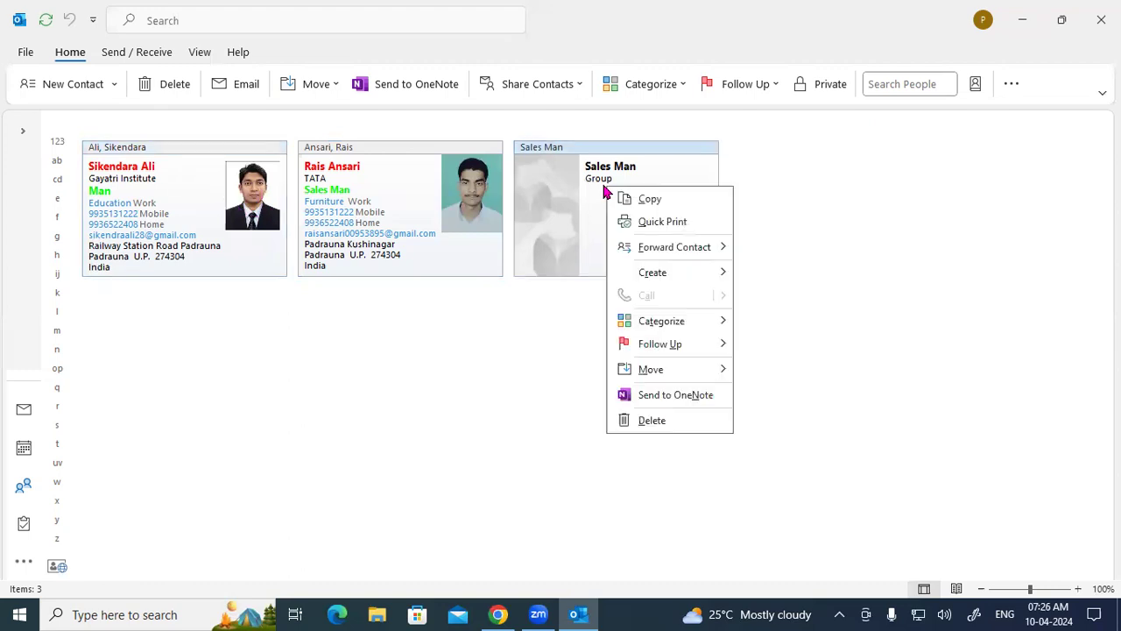
click(663, 423)
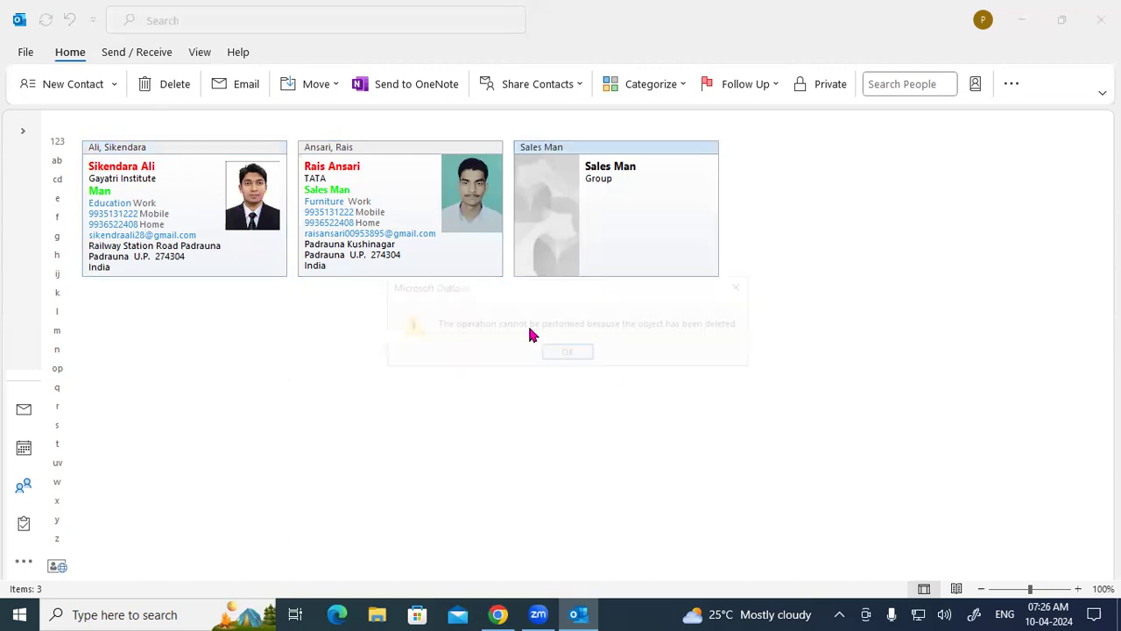
click(573, 356)
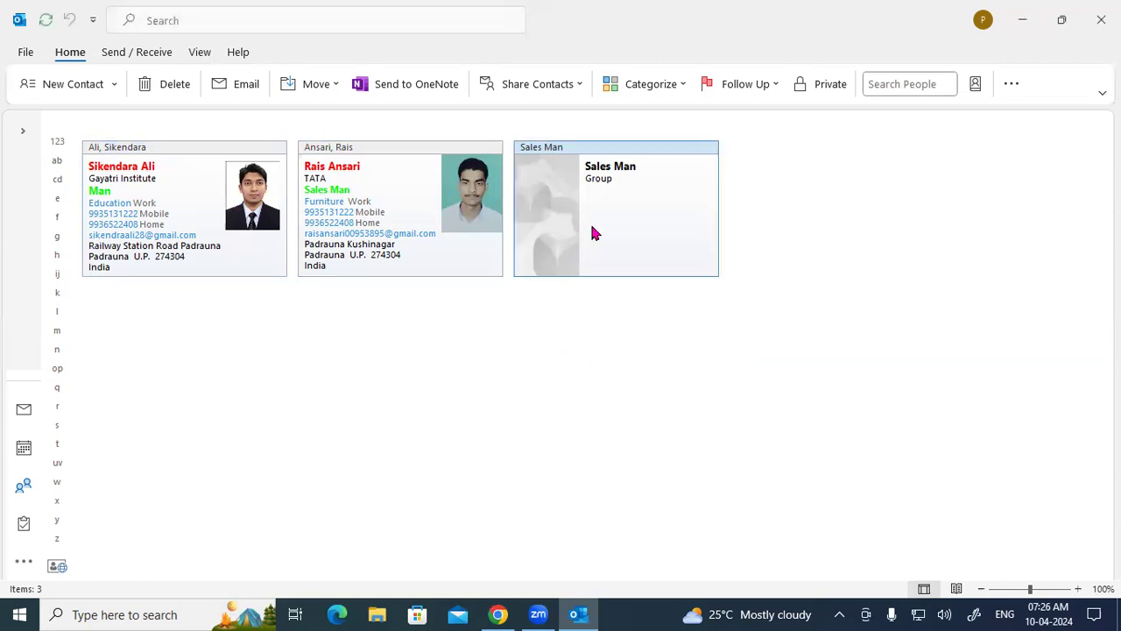
click(199, 215)
click(368, 203)
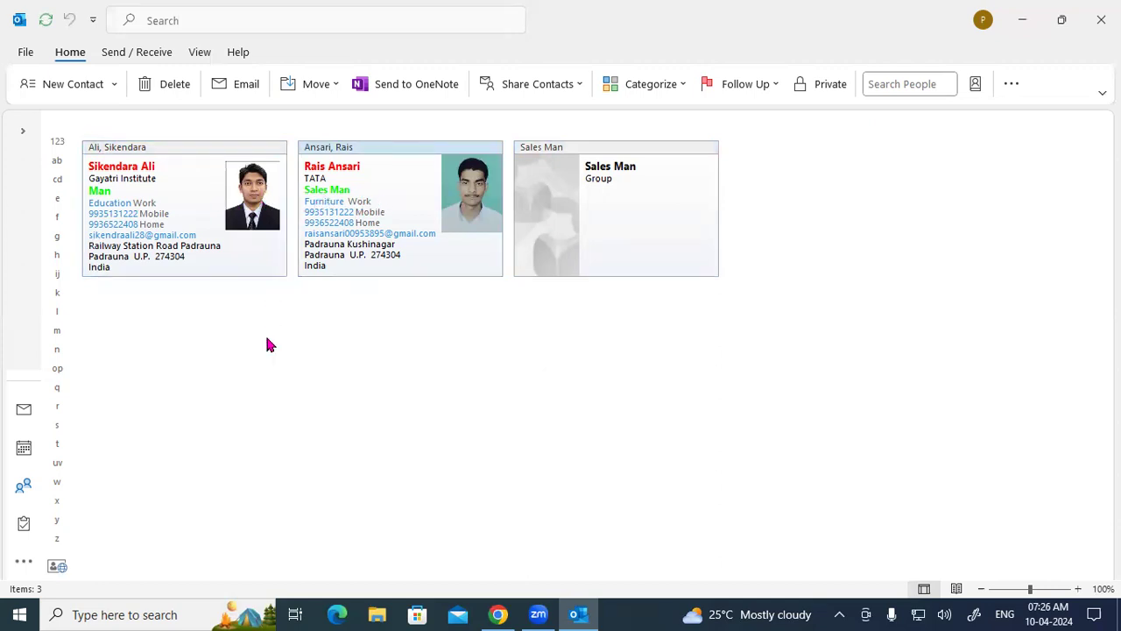
Create a new contact group named "Ac"
click(115, 86)
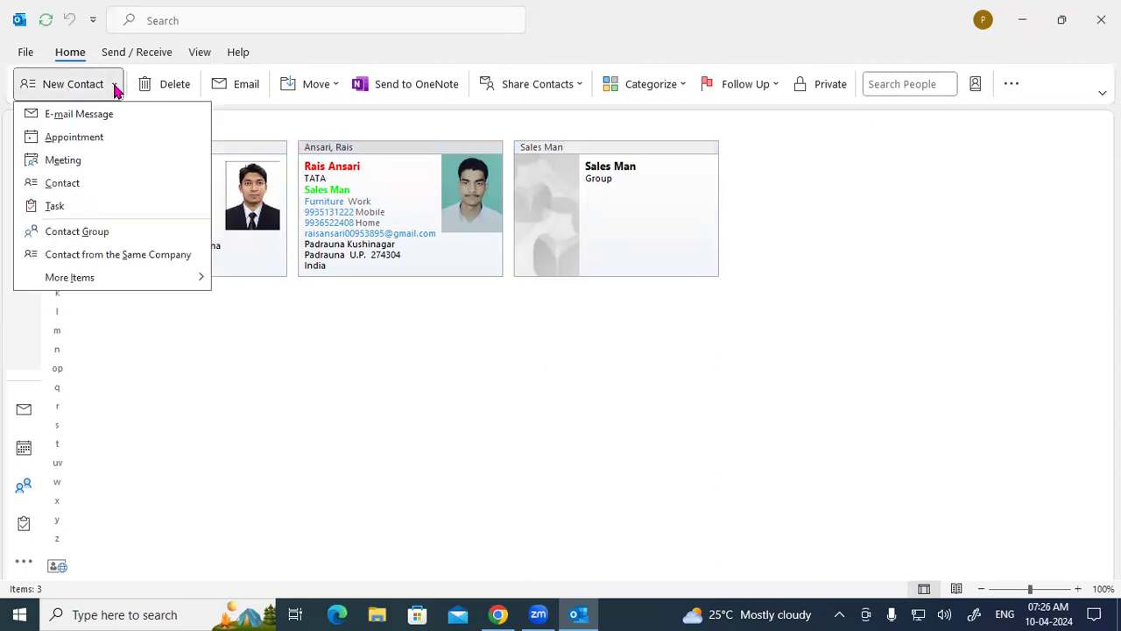
click(101, 233)
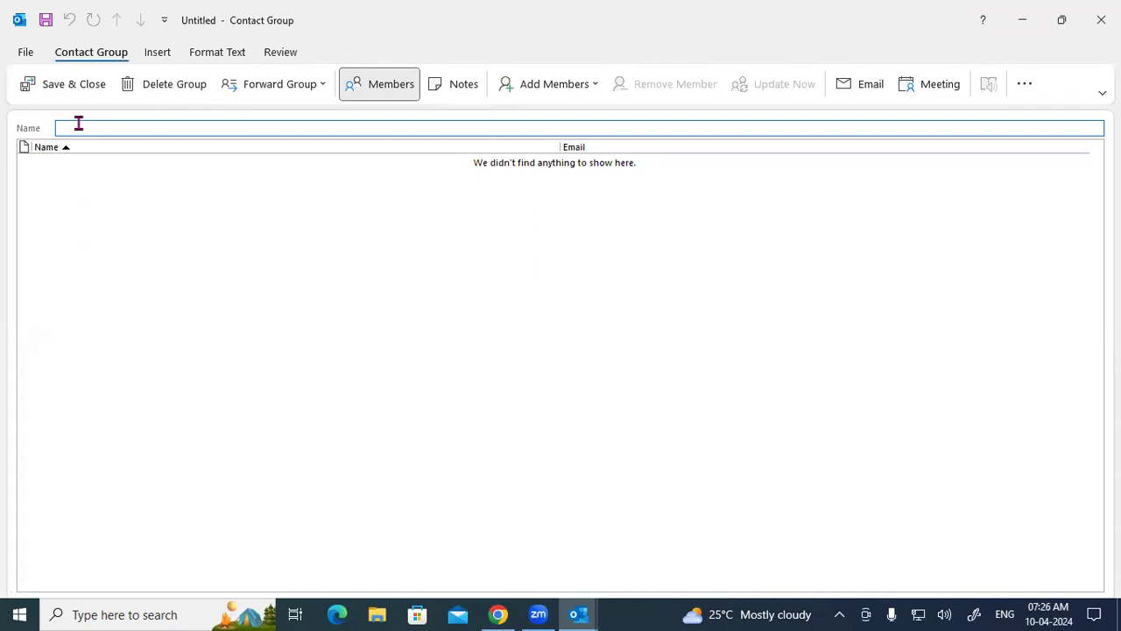
text(Ac)
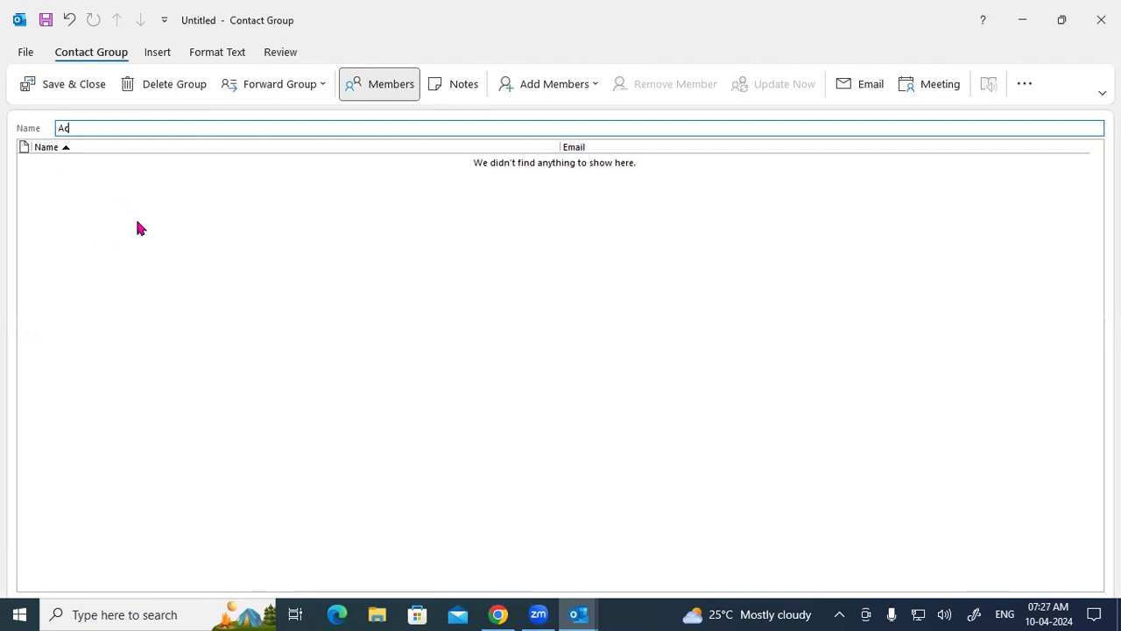
Add both individual contacts from the Outlook contacts as members of the Ac group, leaving out Sales Man, and save the group
click(545, 88)
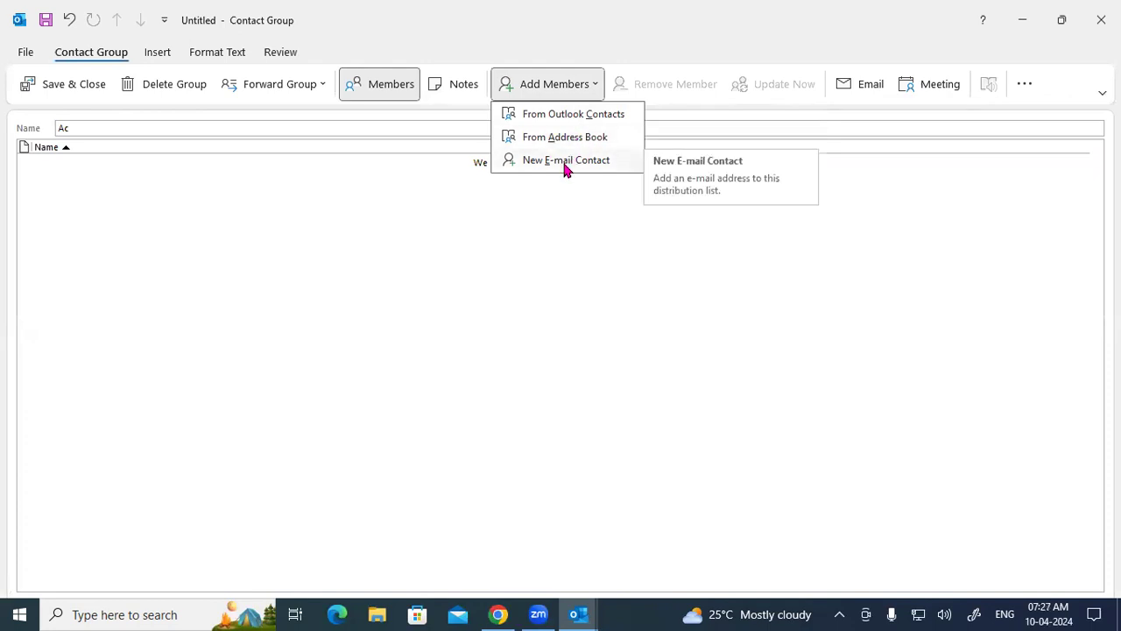
click(568, 116)
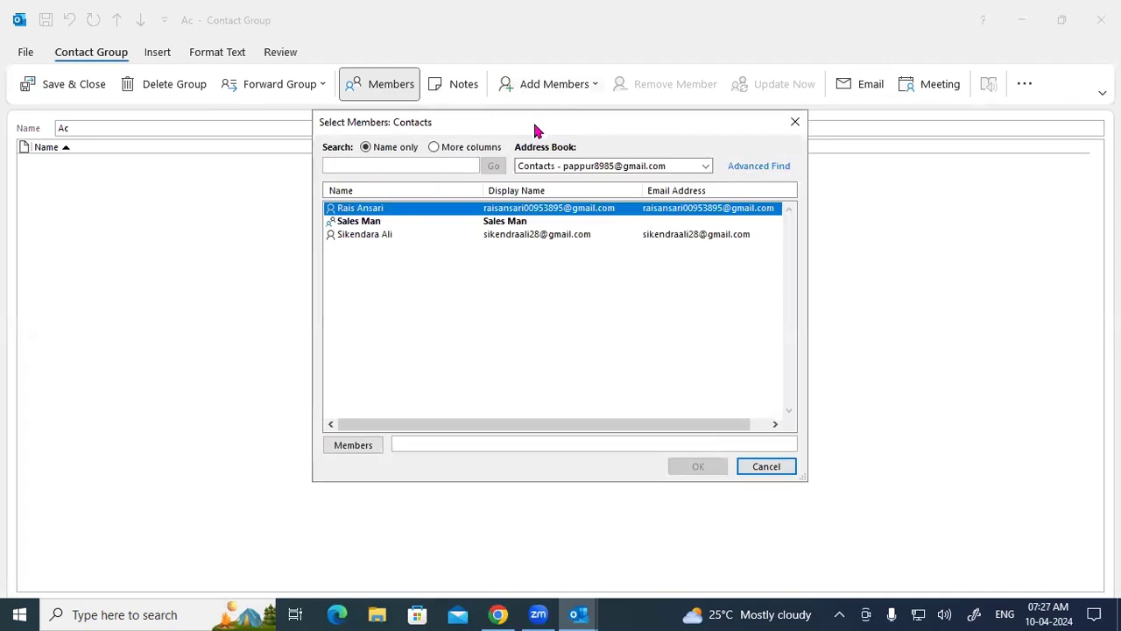
drag(523, 123, 453, 61)
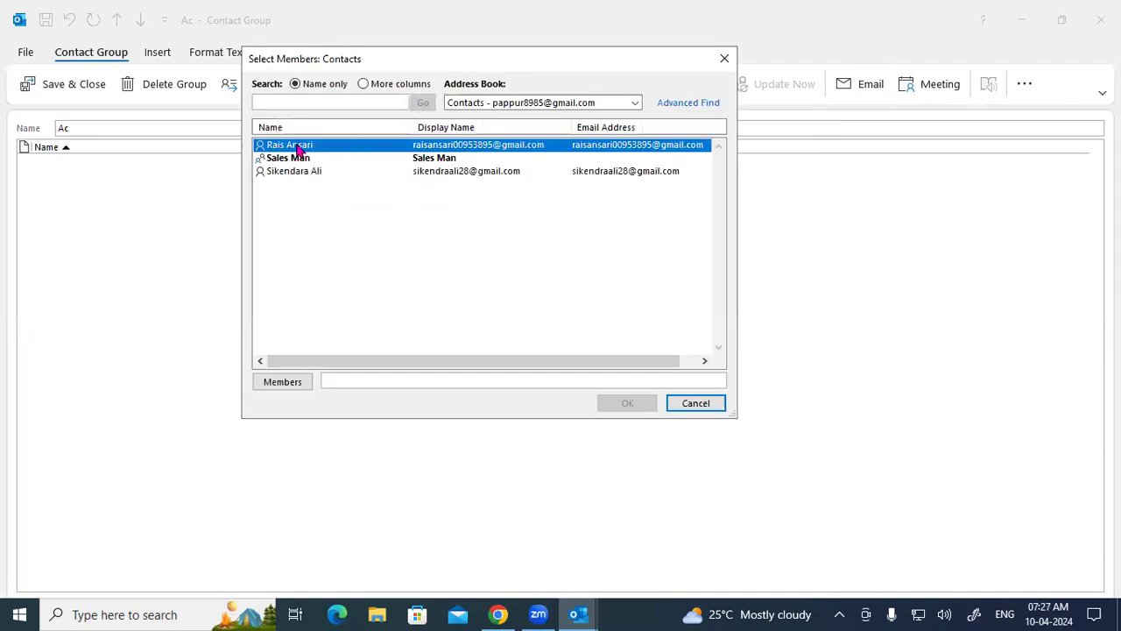
click(298, 176)
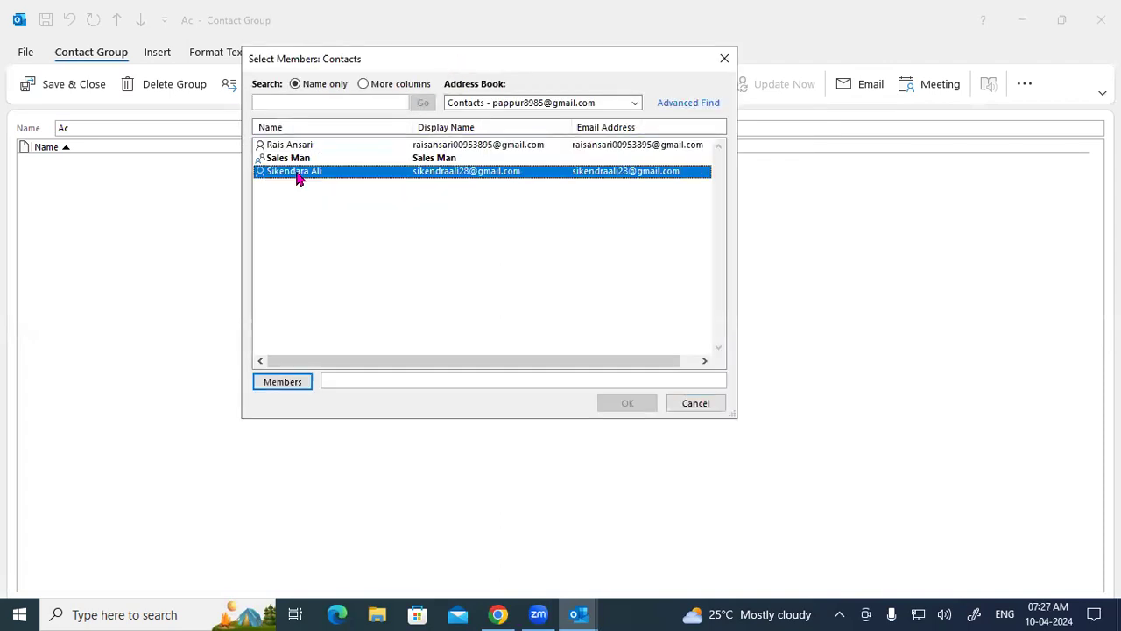
click(298, 160)
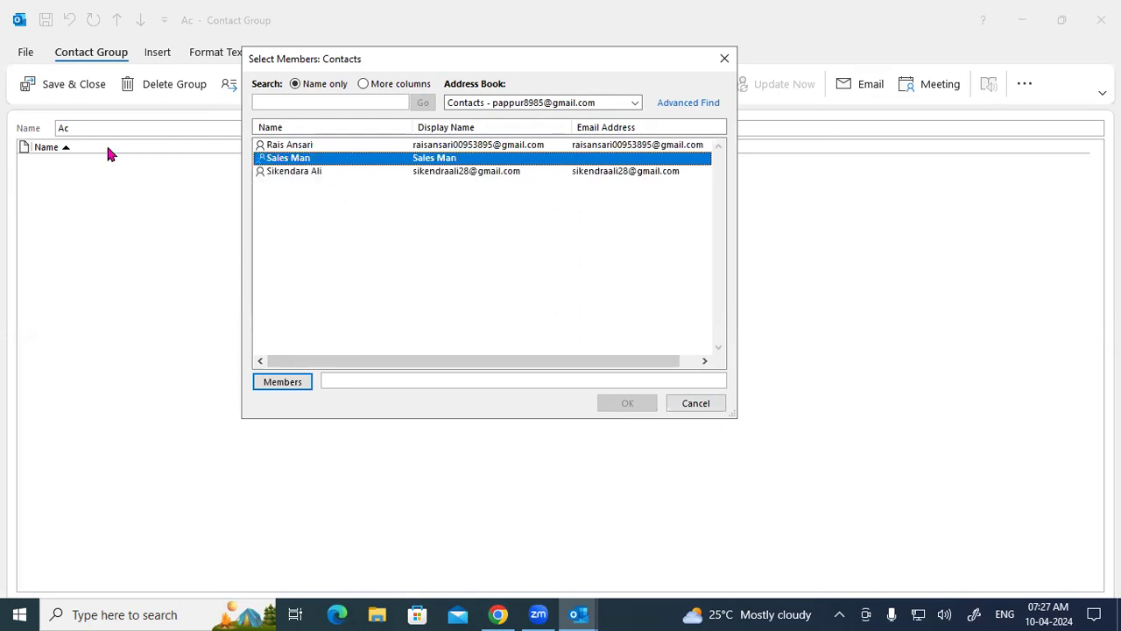
click(312, 172)
click(308, 146)
click(307, 160)
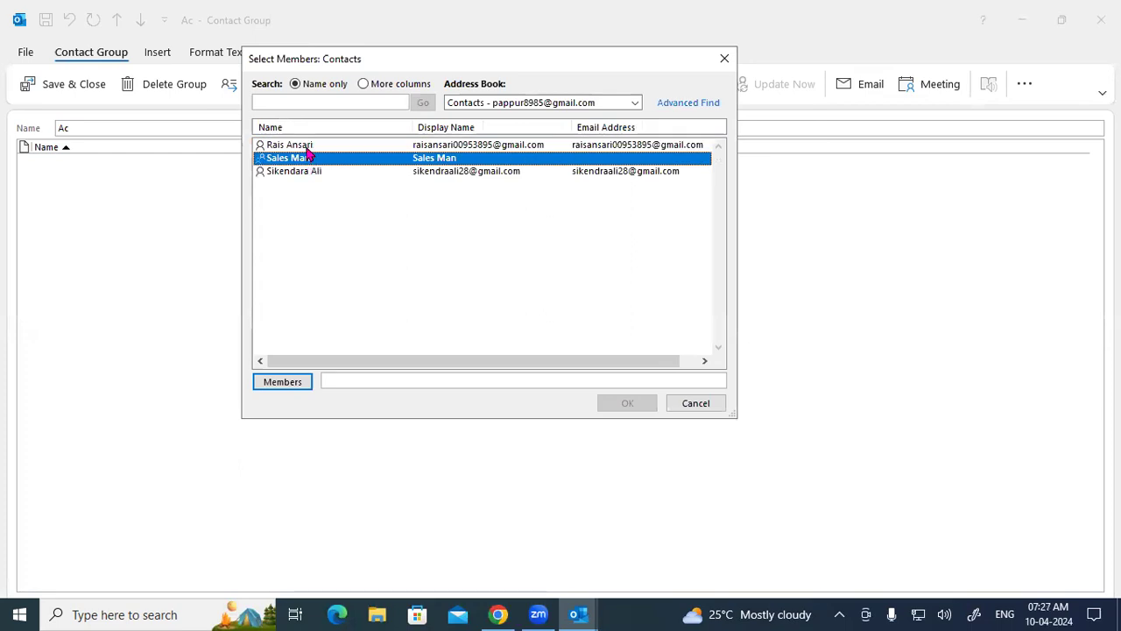
click(308, 146)
double_click(308, 146)
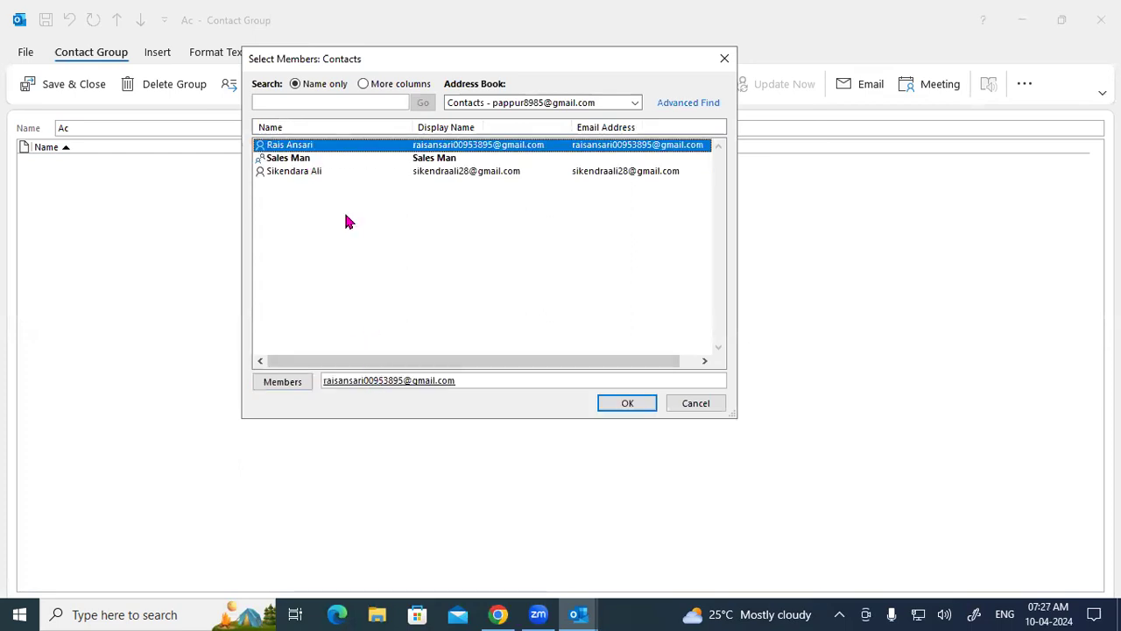
double_click(310, 172)
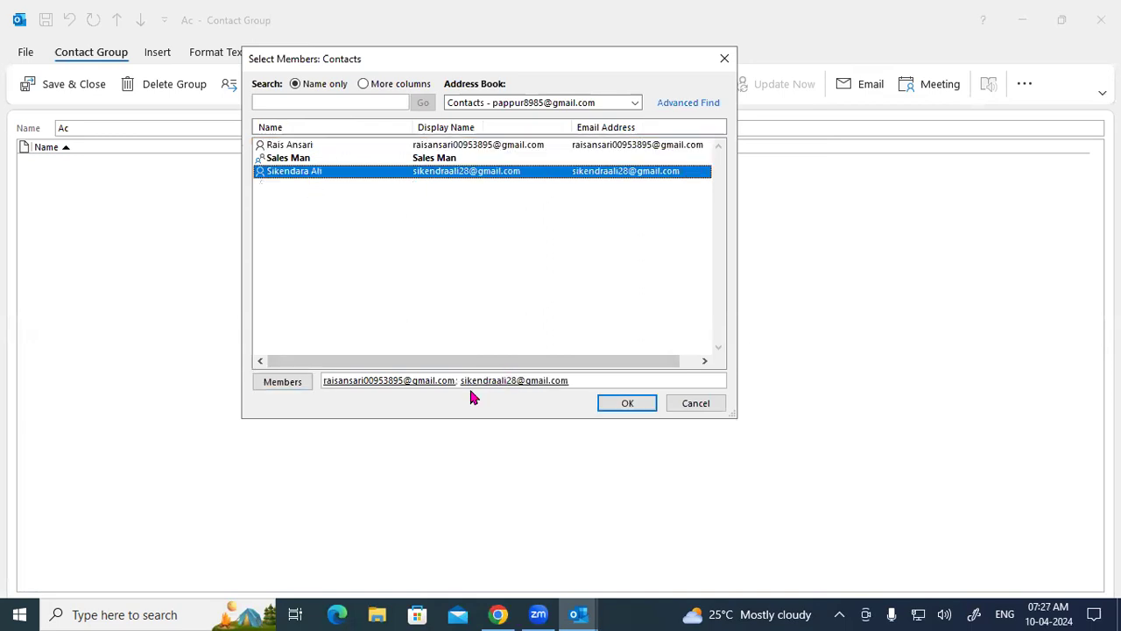
click(624, 404)
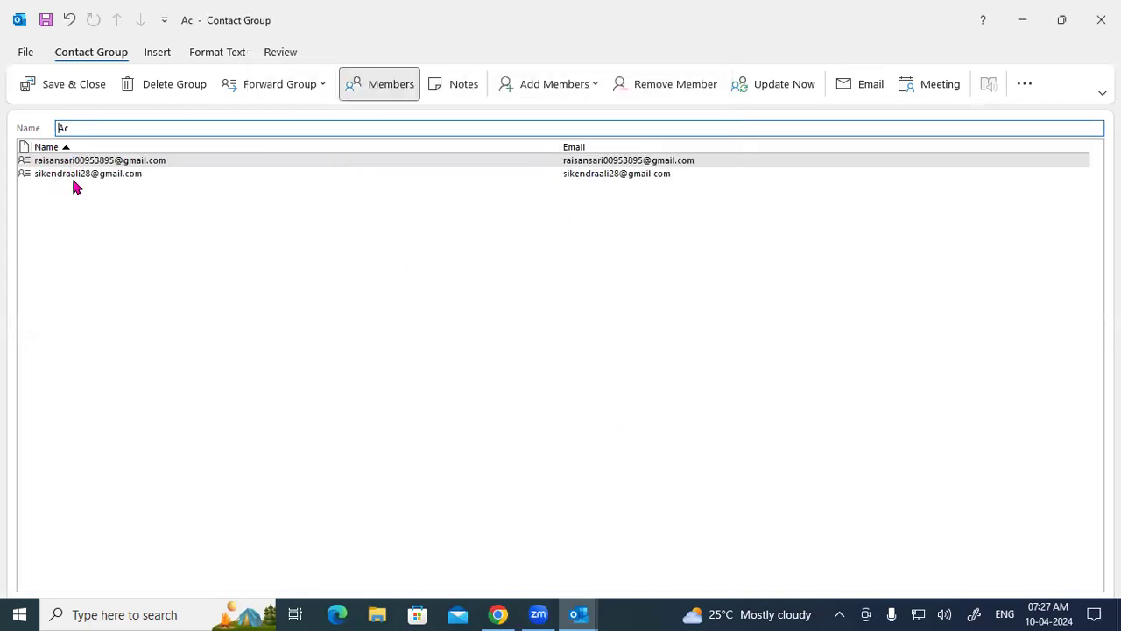
click(53, 92)
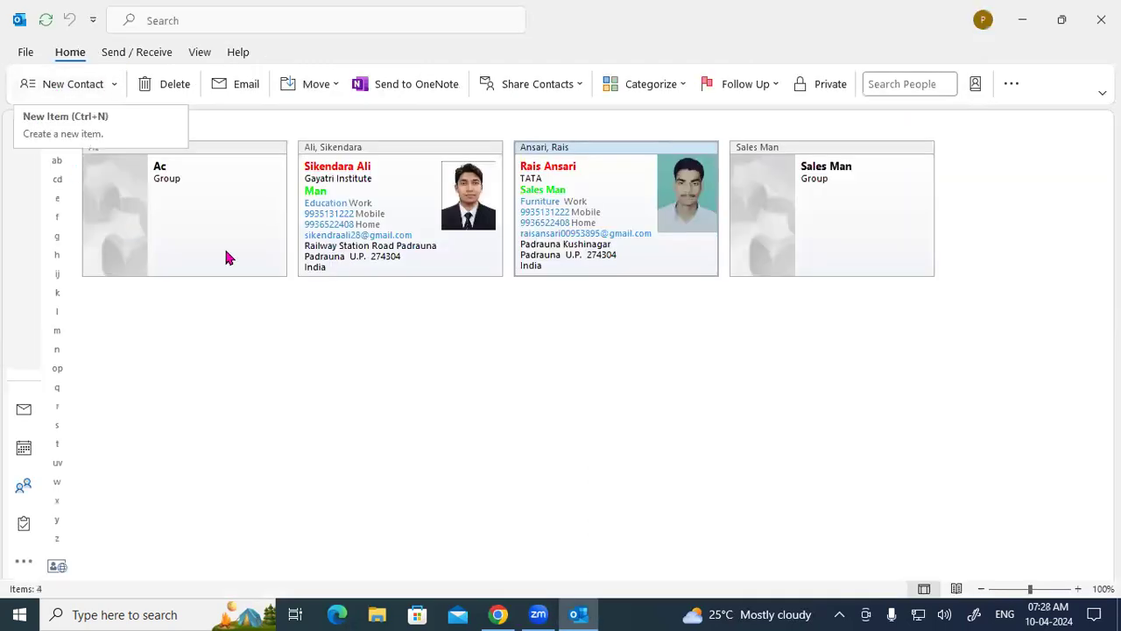
click(234, 210)
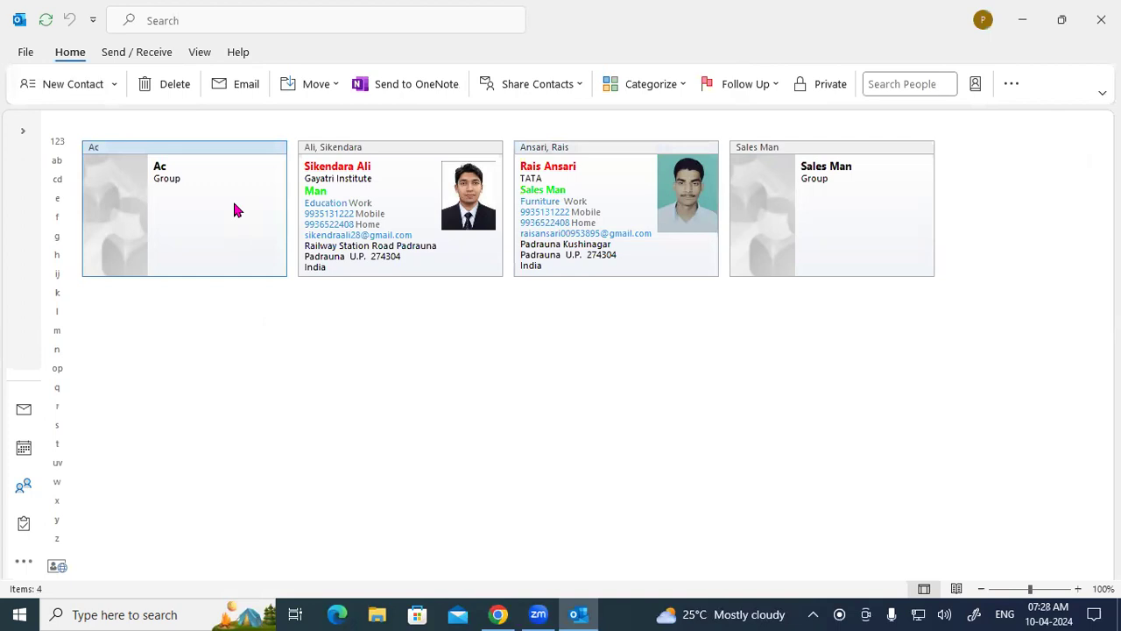
Address a new email message to the Ac contact group and discard the draft without saving
click(23, 410)
click(79, 84)
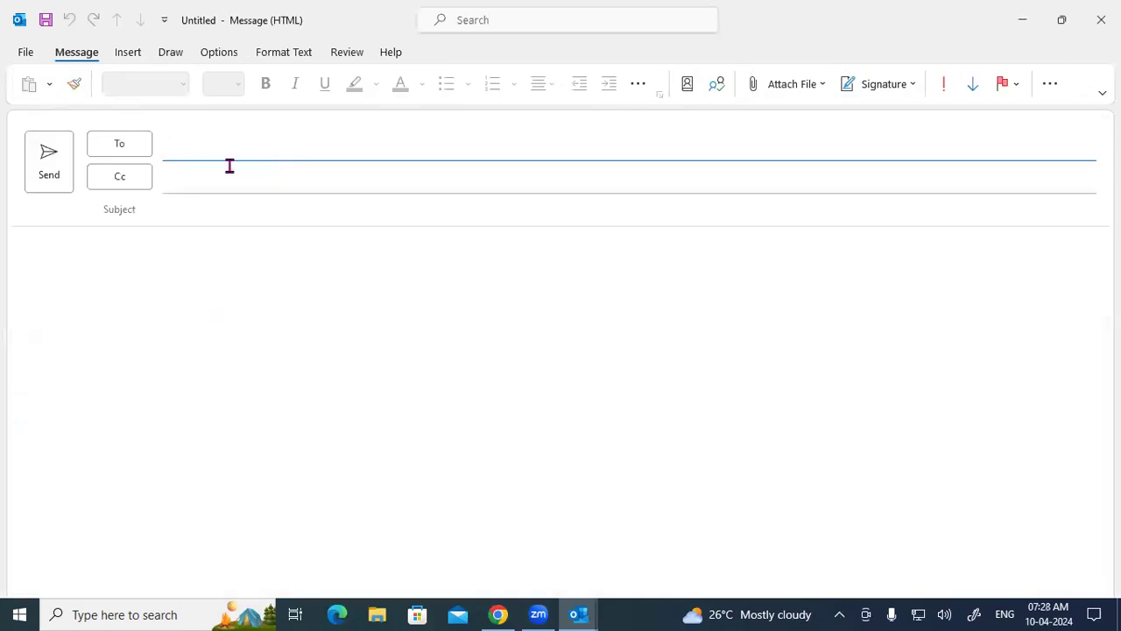
text(a)
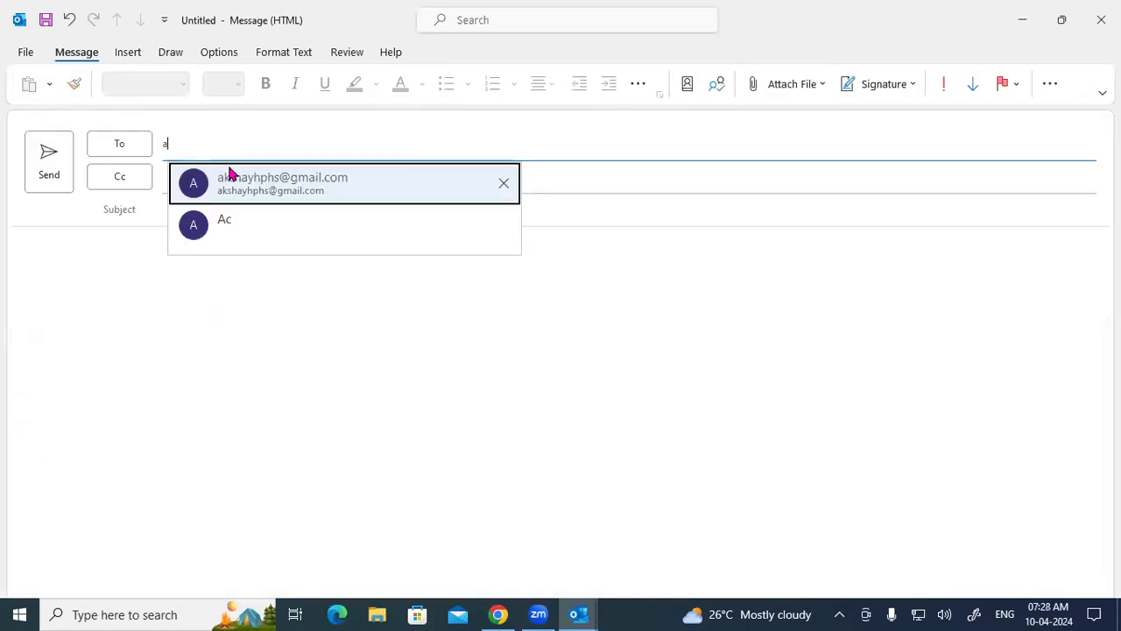
click(212, 233)
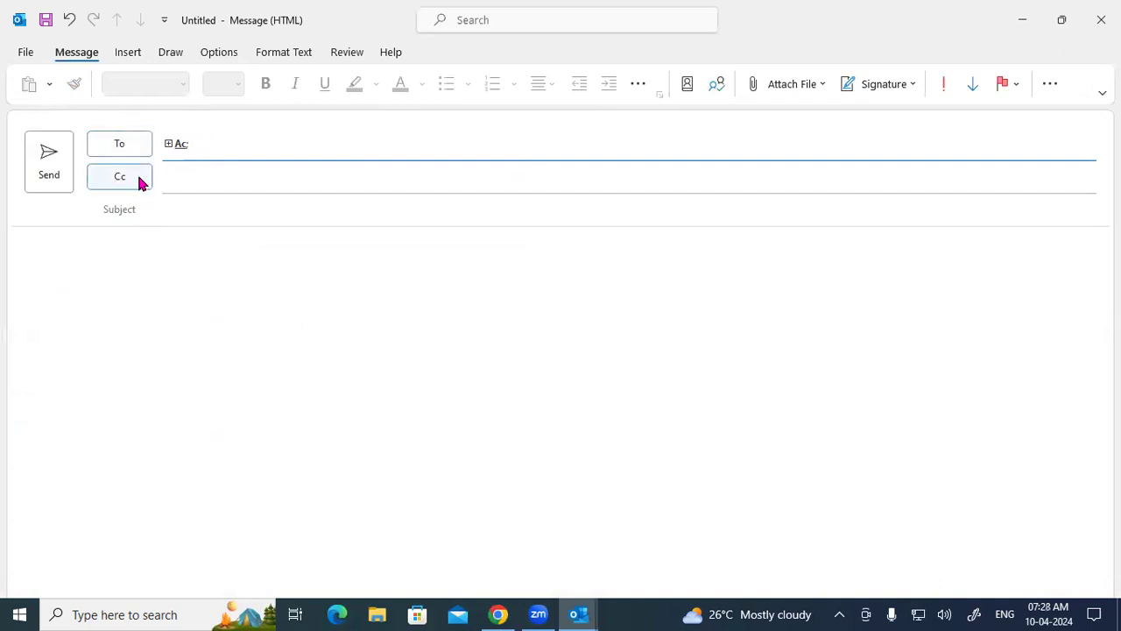
click(1102, 20)
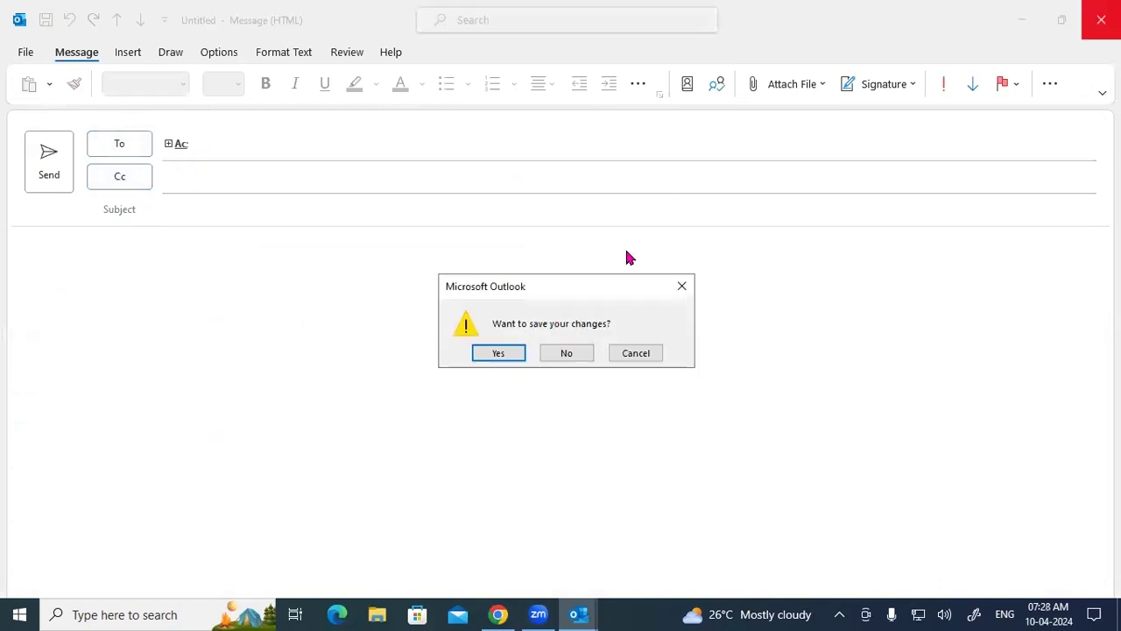
click(571, 354)
Open a new blank task and maximize its window
click(104, 84)
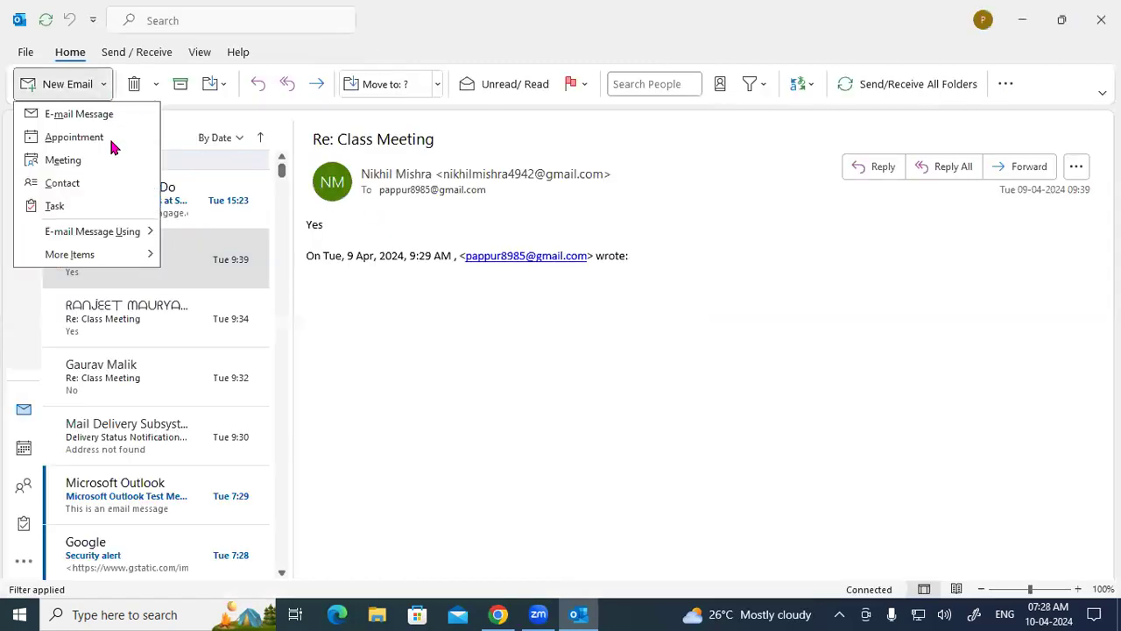
click(79, 210)
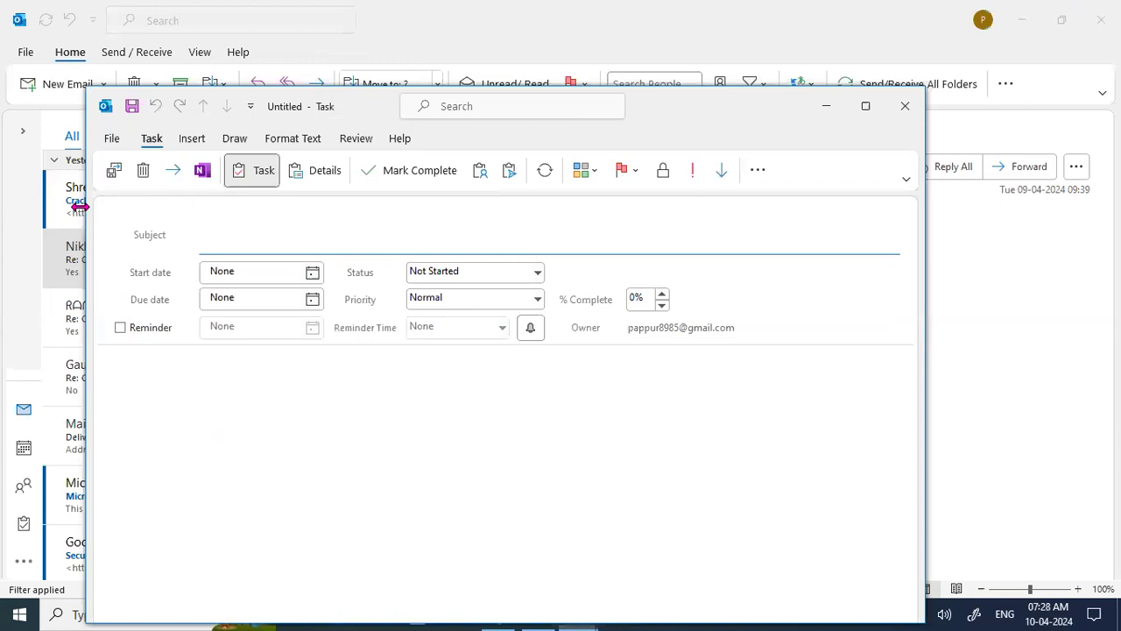
click(864, 106)
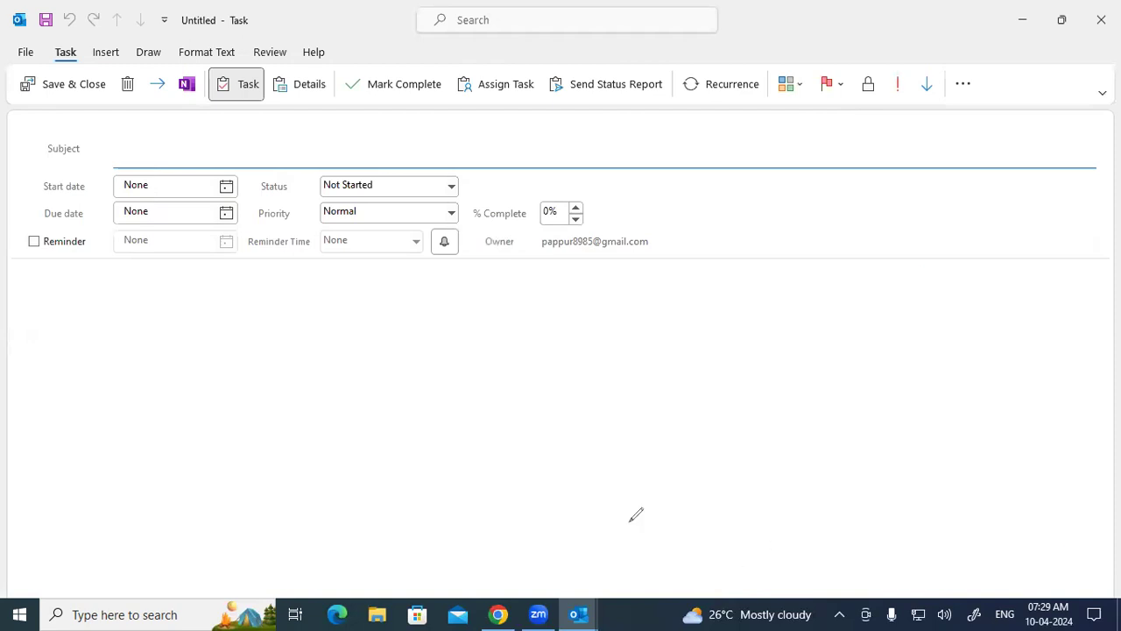
drag(268, 341, 302, 326)
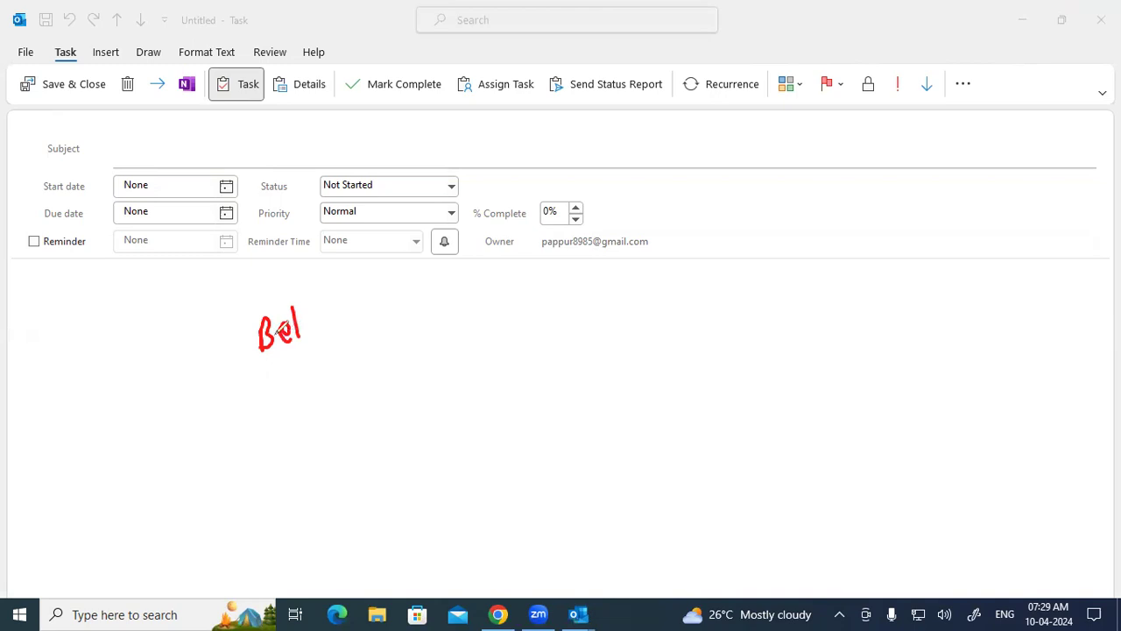
click(84, 401)
Enter "Road Repair" as the task's subject and schedule it from 11-04-2024 with a due date of 25-04-2024
click(181, 163)
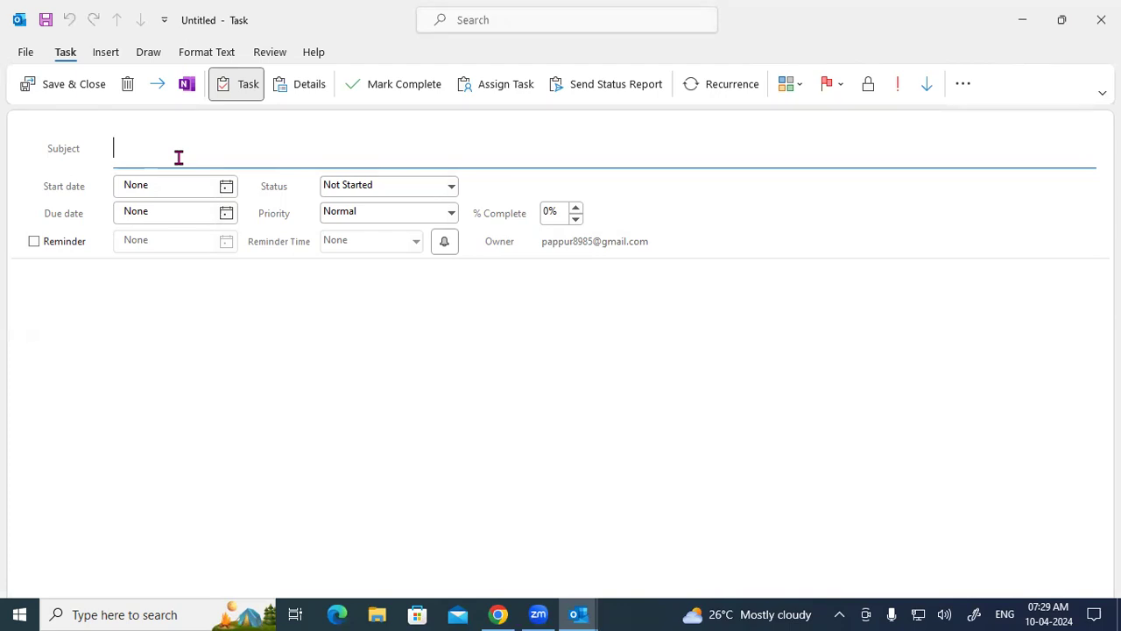
text(Road Repair)
click(226, 187)
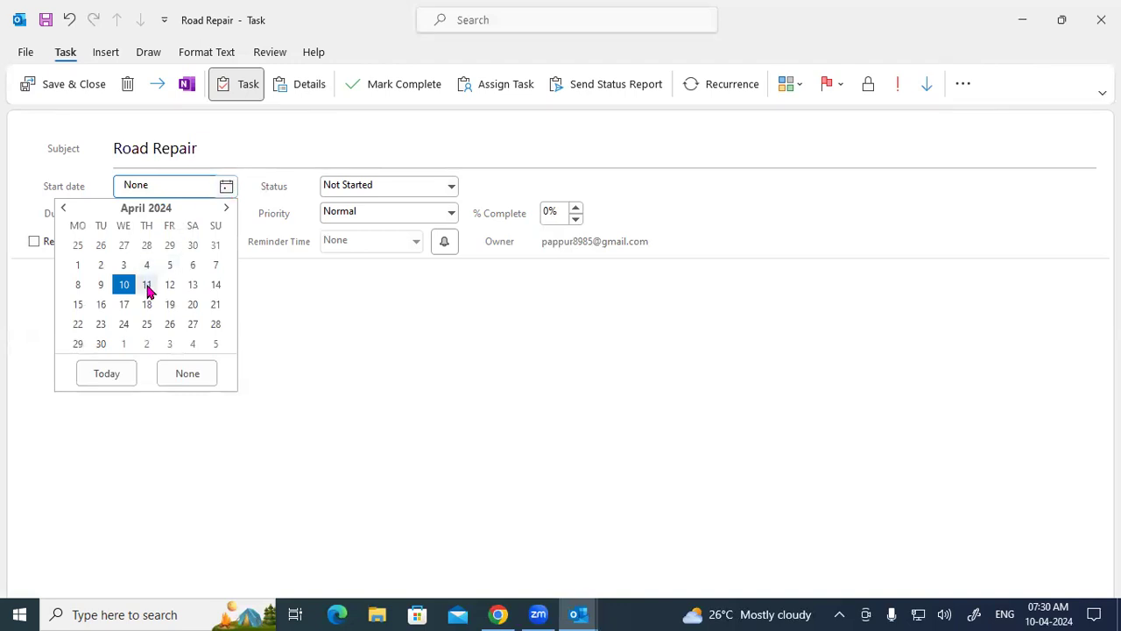
click(147, 286)
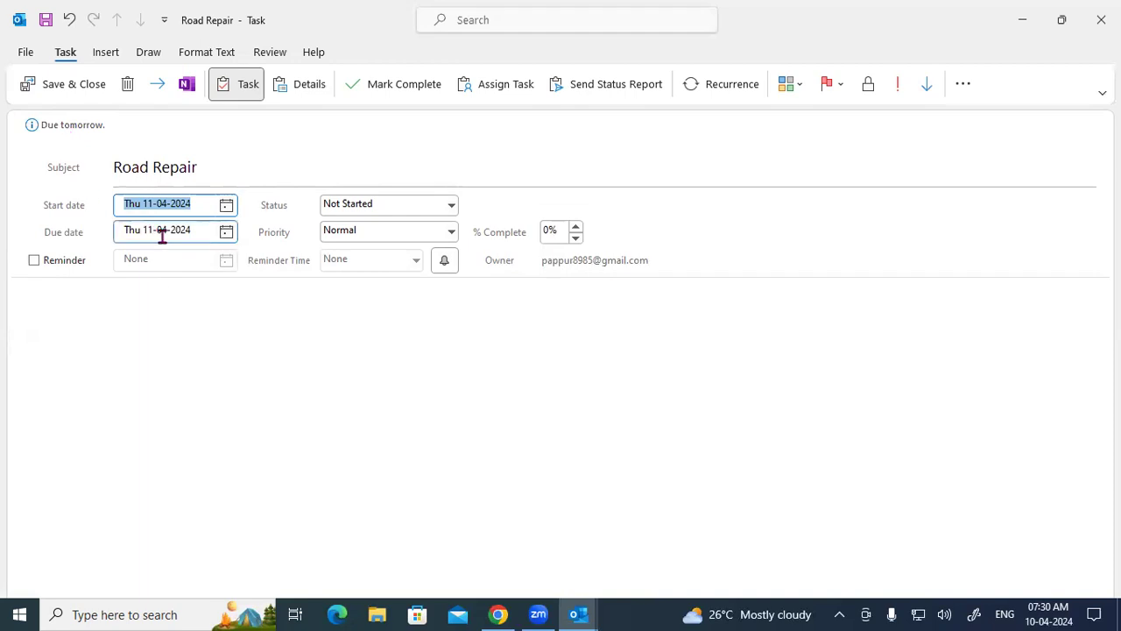
click(225, 233)
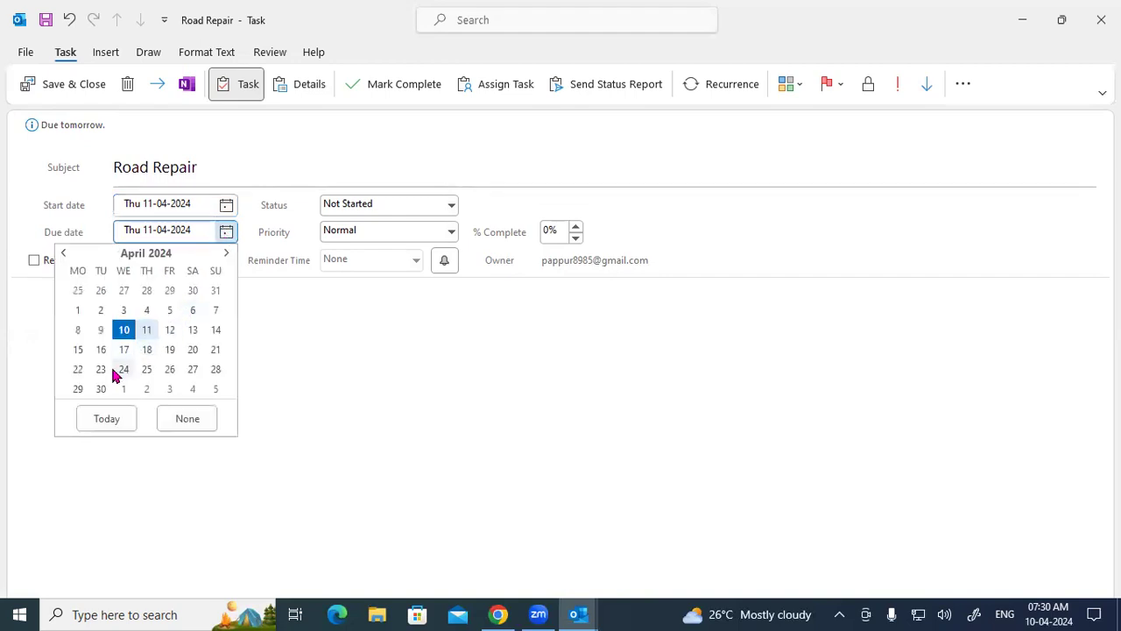
click(146, 369)
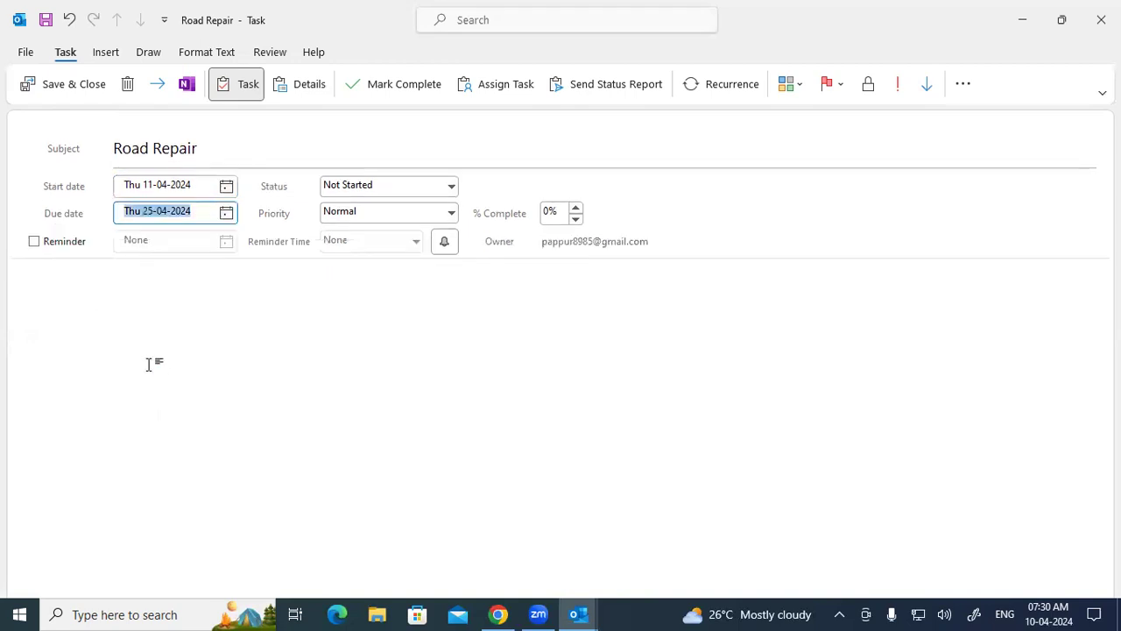
click(198, 210)
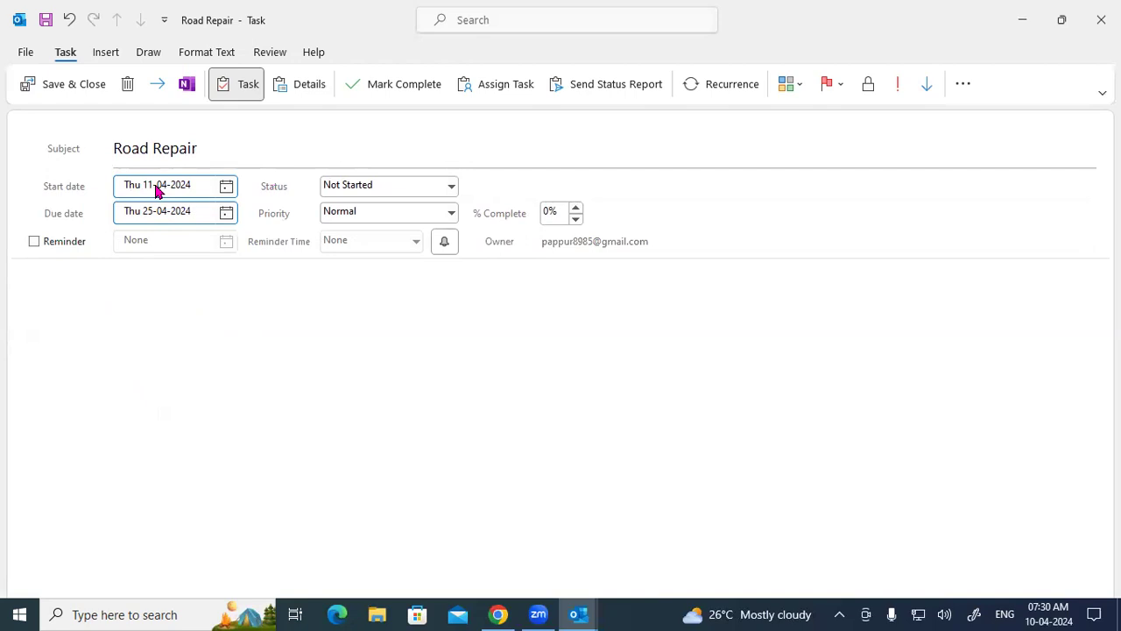
drag(142, 211, 172, 211)
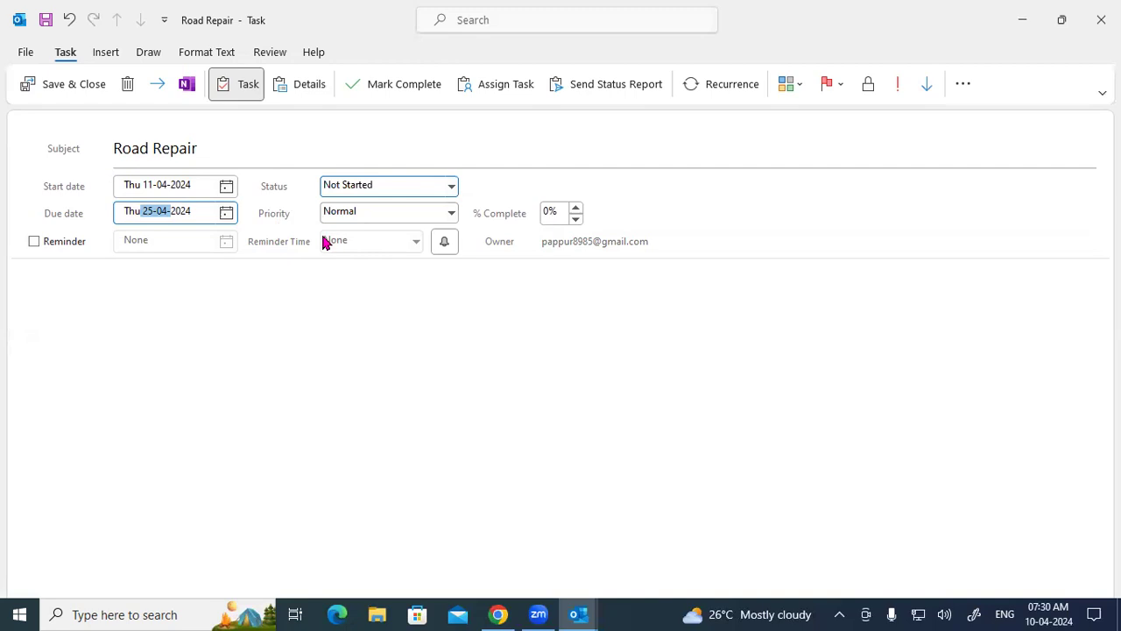
Change the Road Repair task's status to In Progress and on to Completed
click(451, 190)
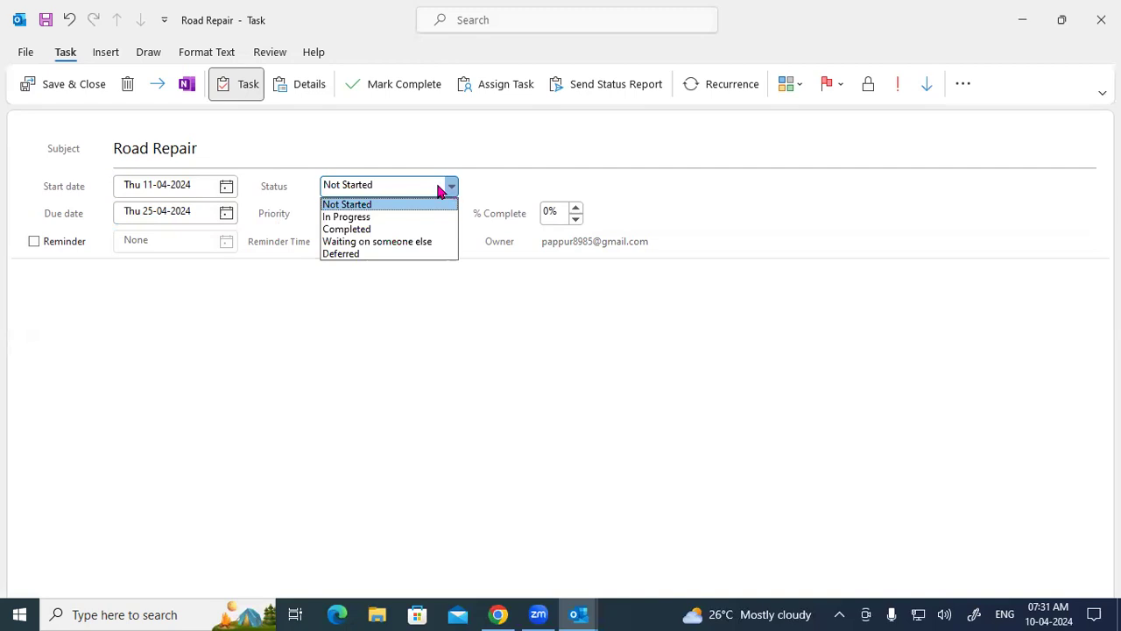
click(346, 218)
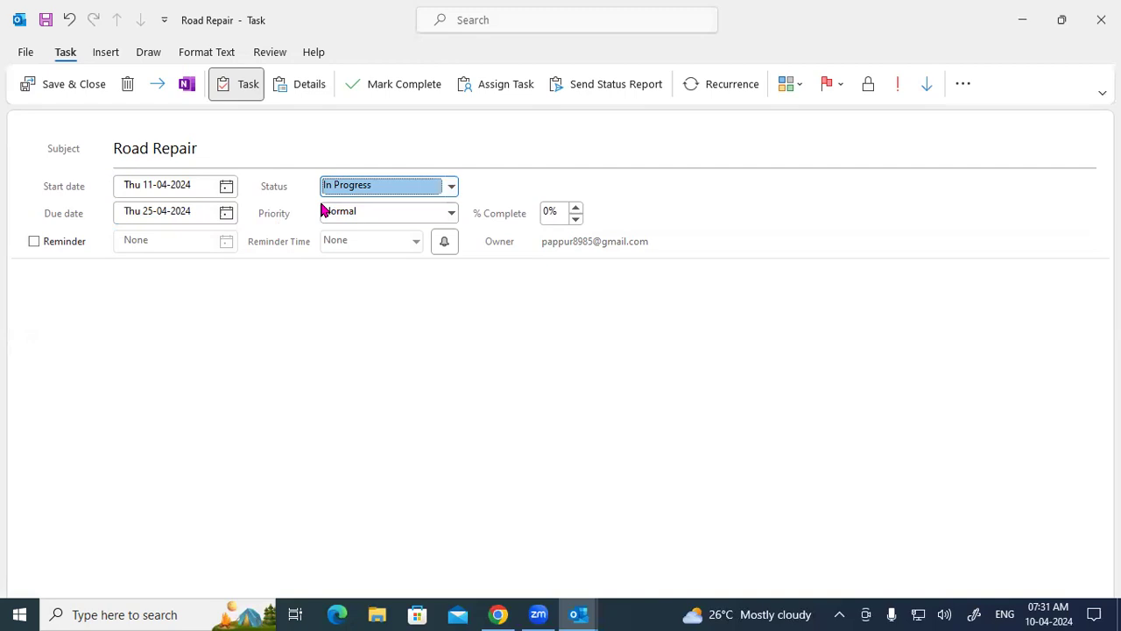
click(452, 187)
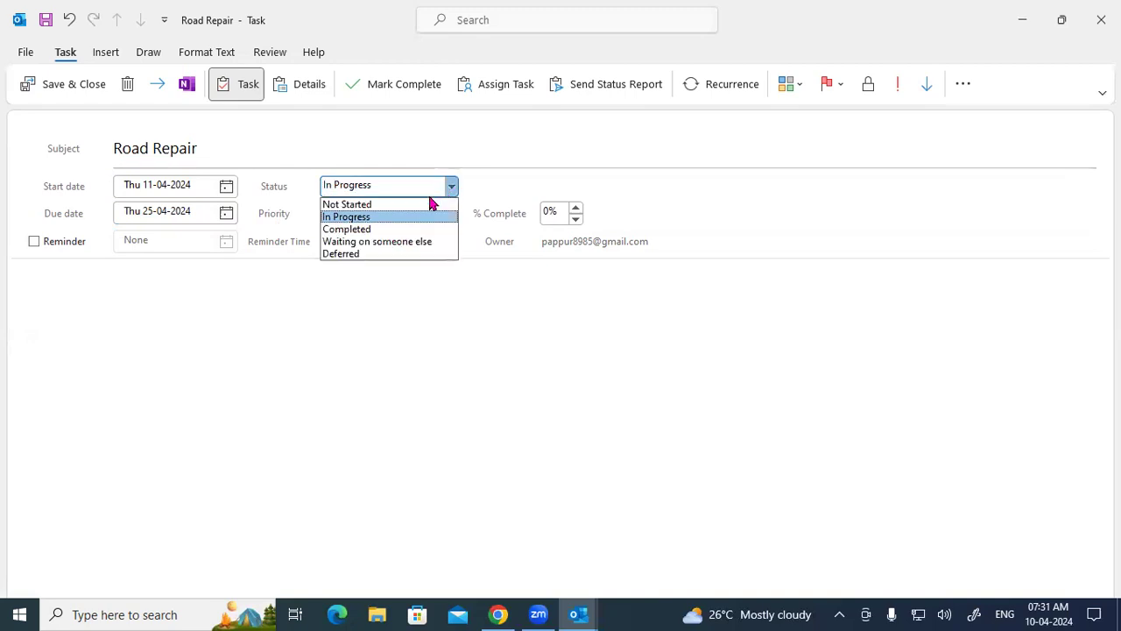
click(375, 228)
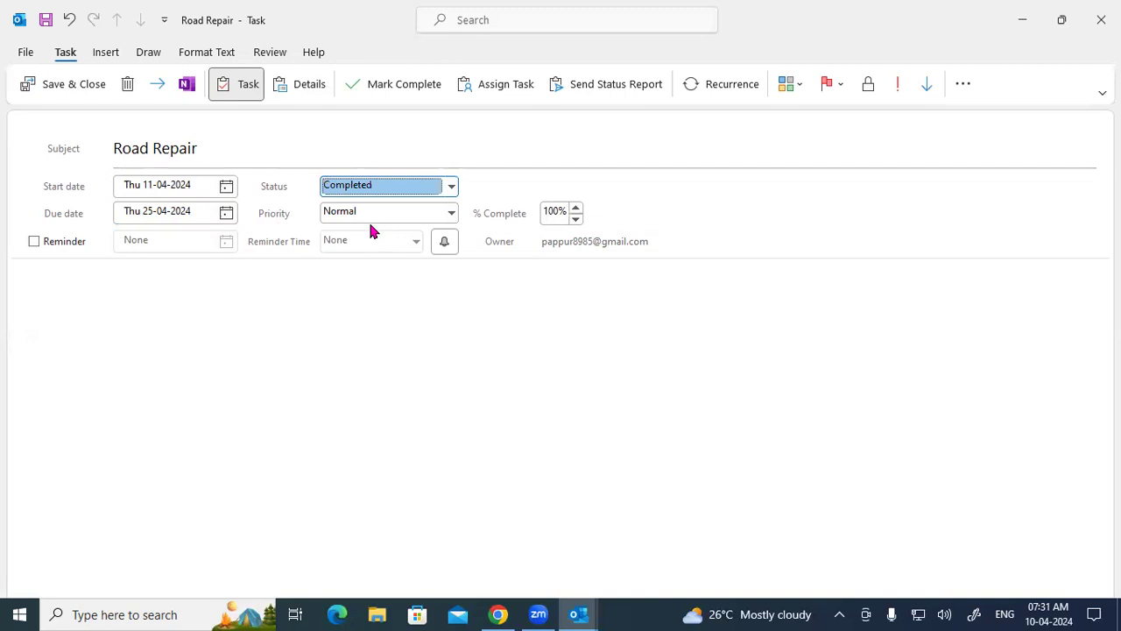
Switch the Road Repair task's status through Not Started, In Progress, Completed and Waiting on someone else
click(451, 187)
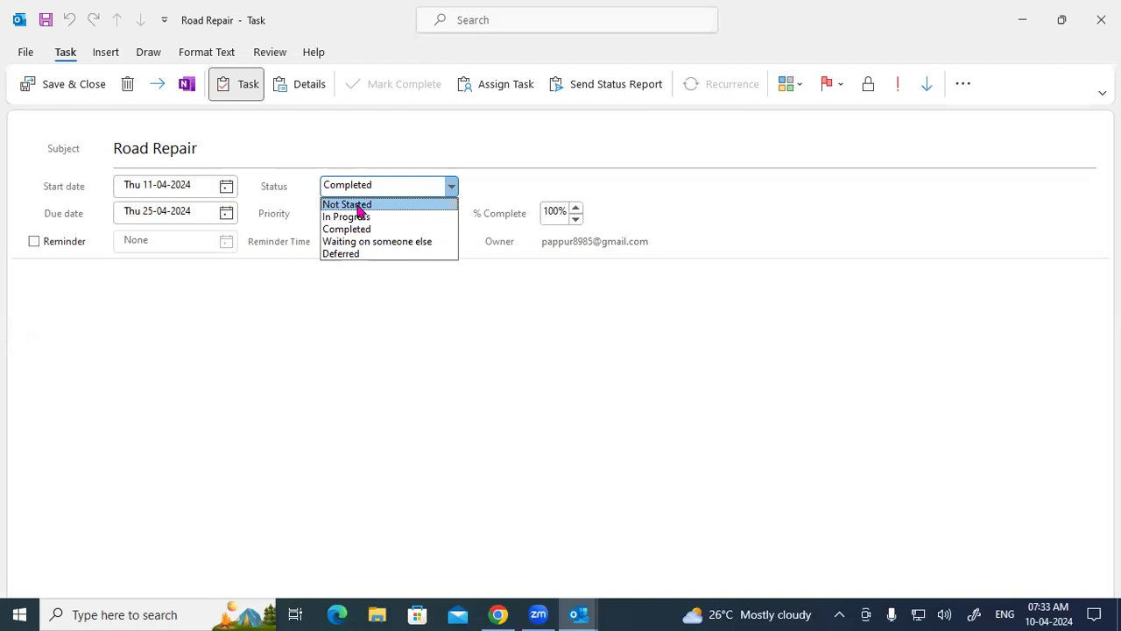
click(357, 207)
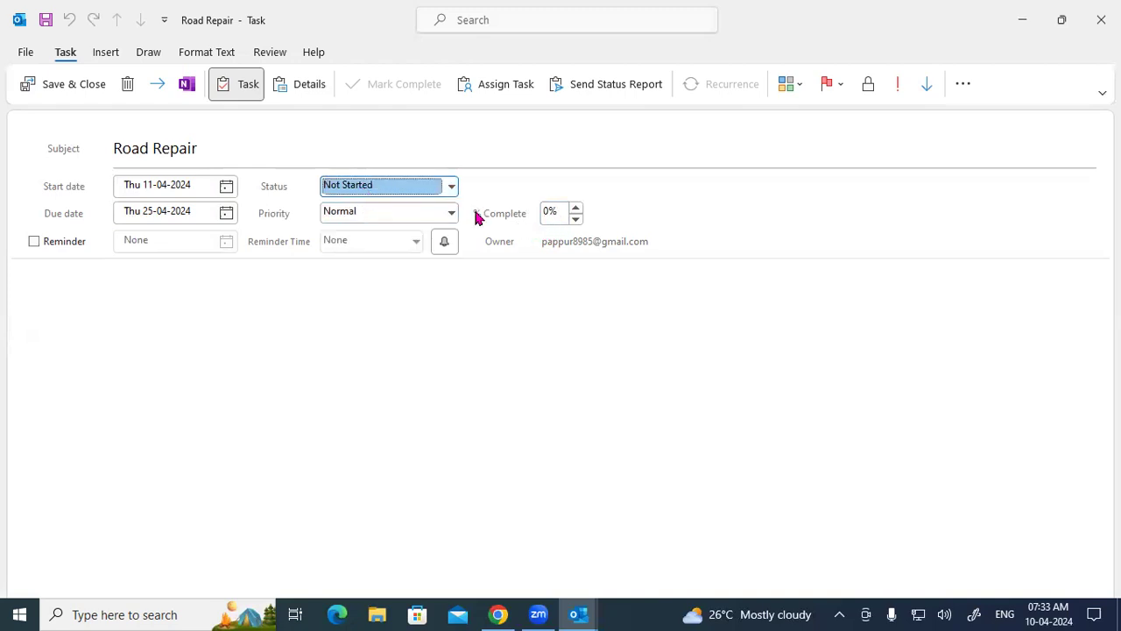
click(453, 187)
click(366, 218)
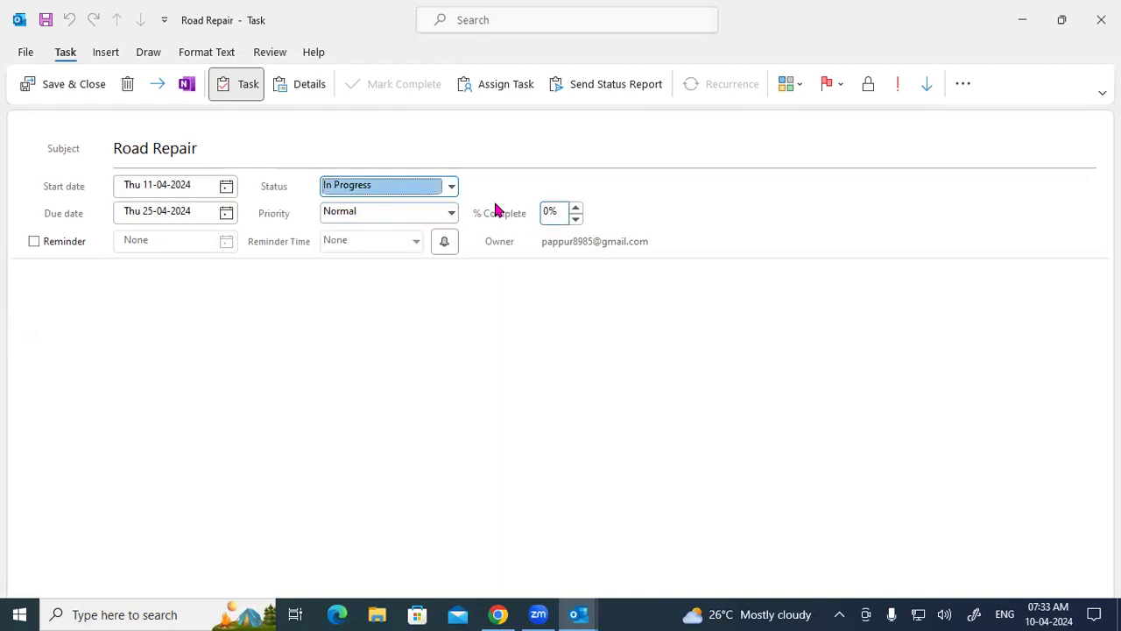
click(450, 188)
click(379, 219)
click(452, 186)
click(372, 229)
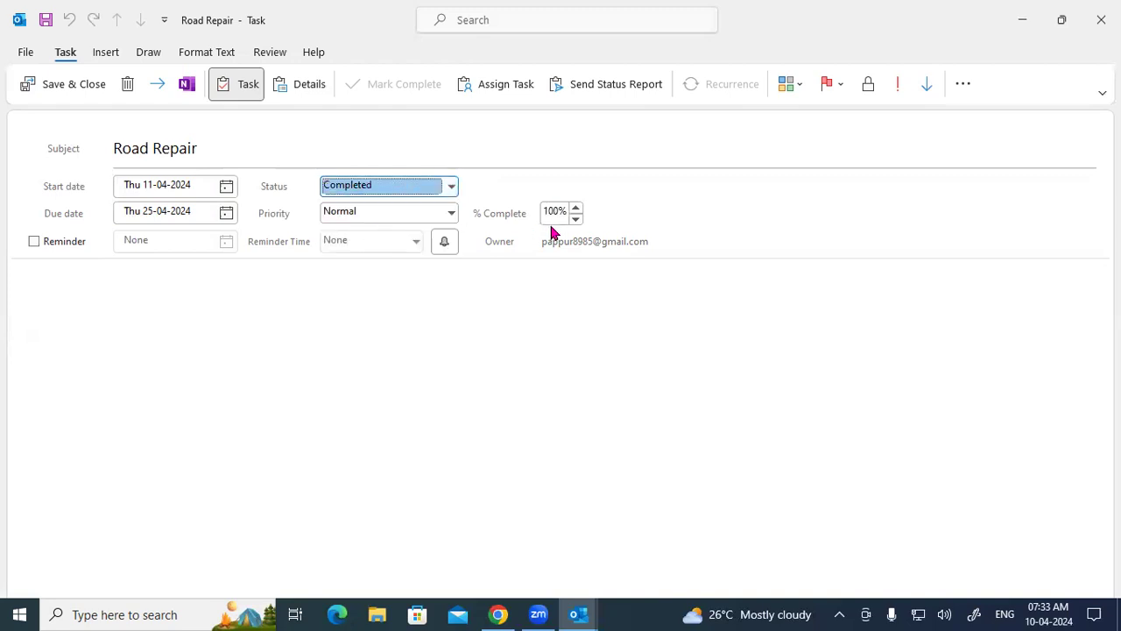
click(452, 186)
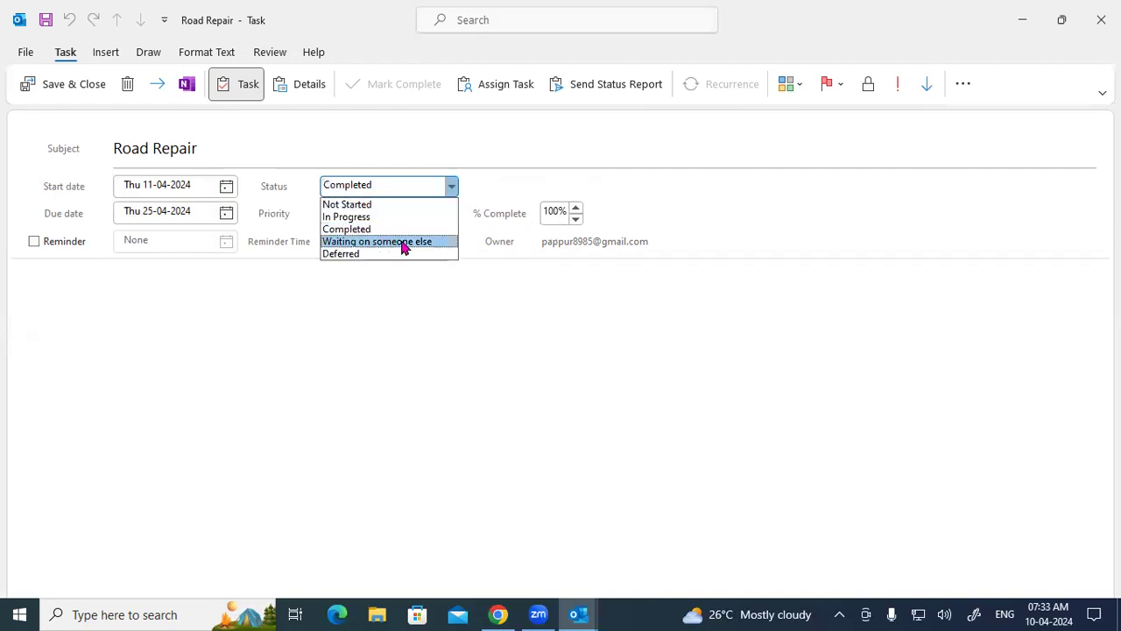
click(403, 248)
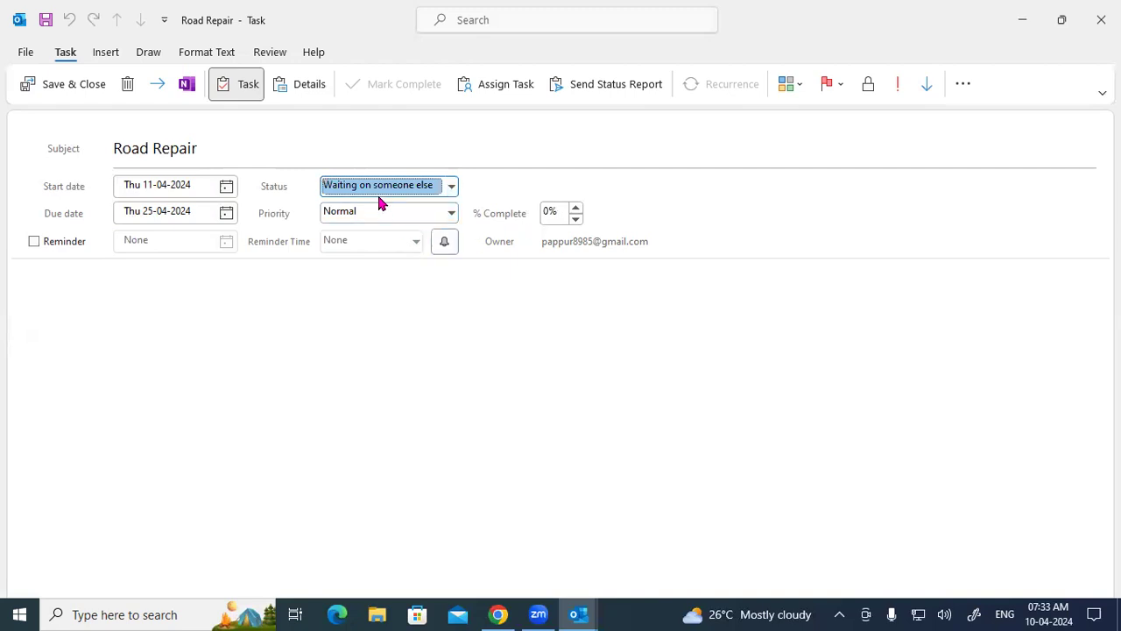
Set the task's status to In Progress with Normal priority and 25% complete
click(452, 187)
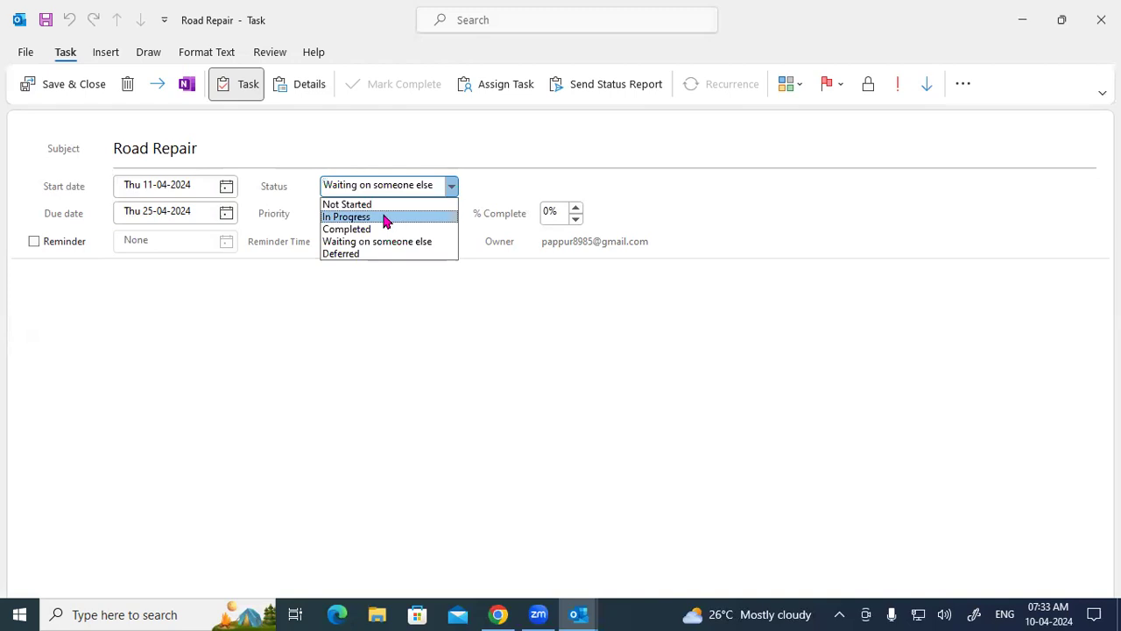
click(386, 218)
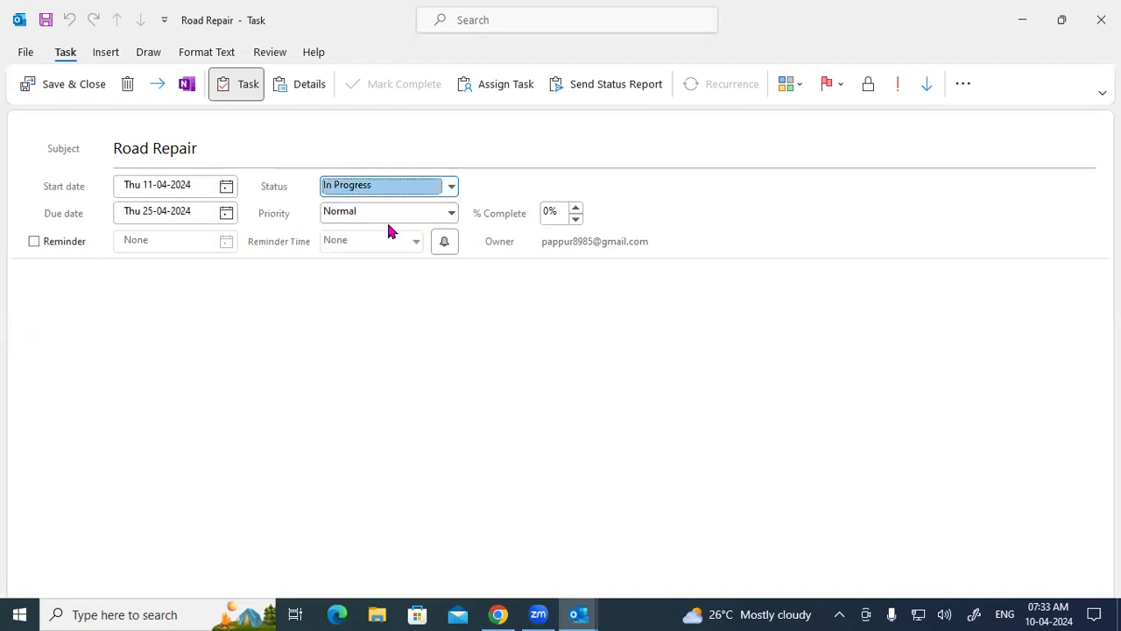
click(452, 213)
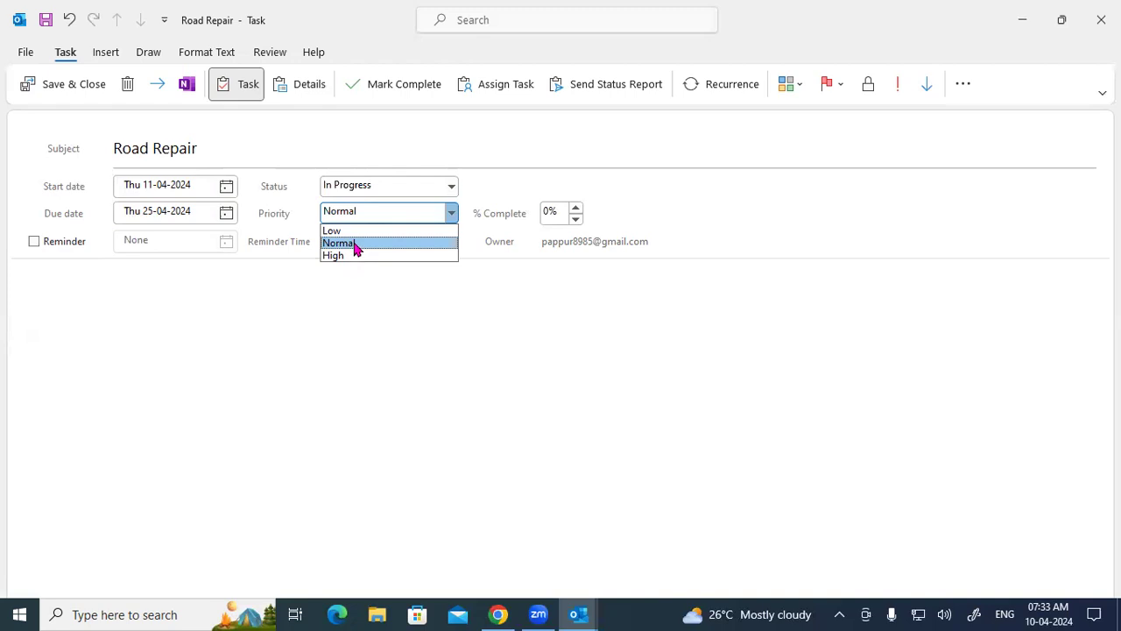
click(355, 245)
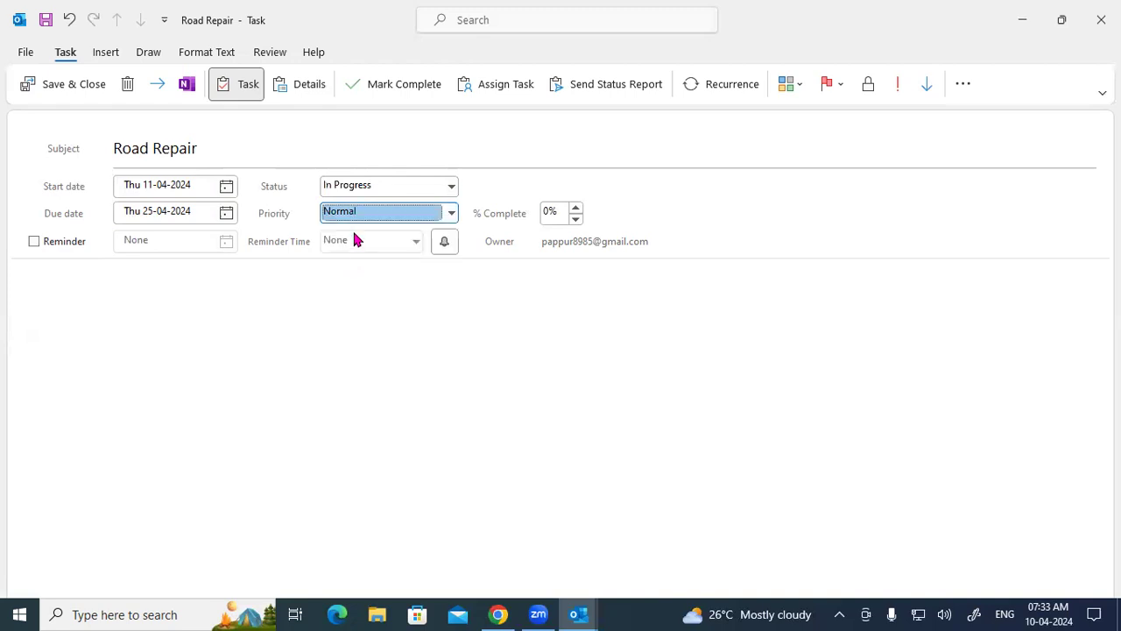
click(577, 210)
Turn on the task's reminder and set its date to 24-04-2024
click(34, 242)
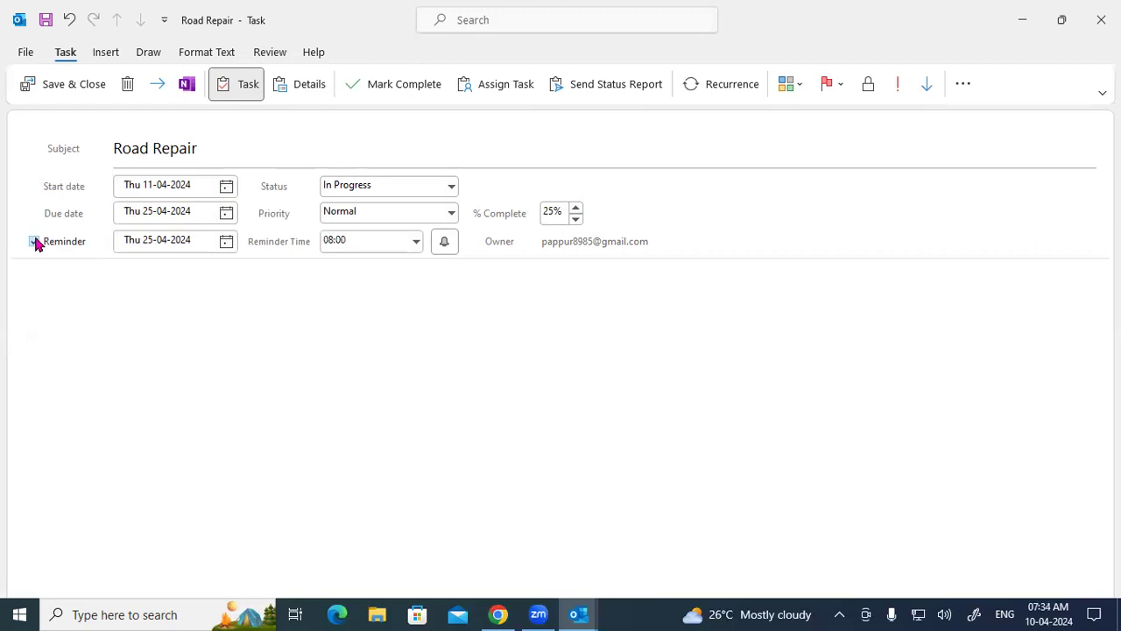
click(170, 214)
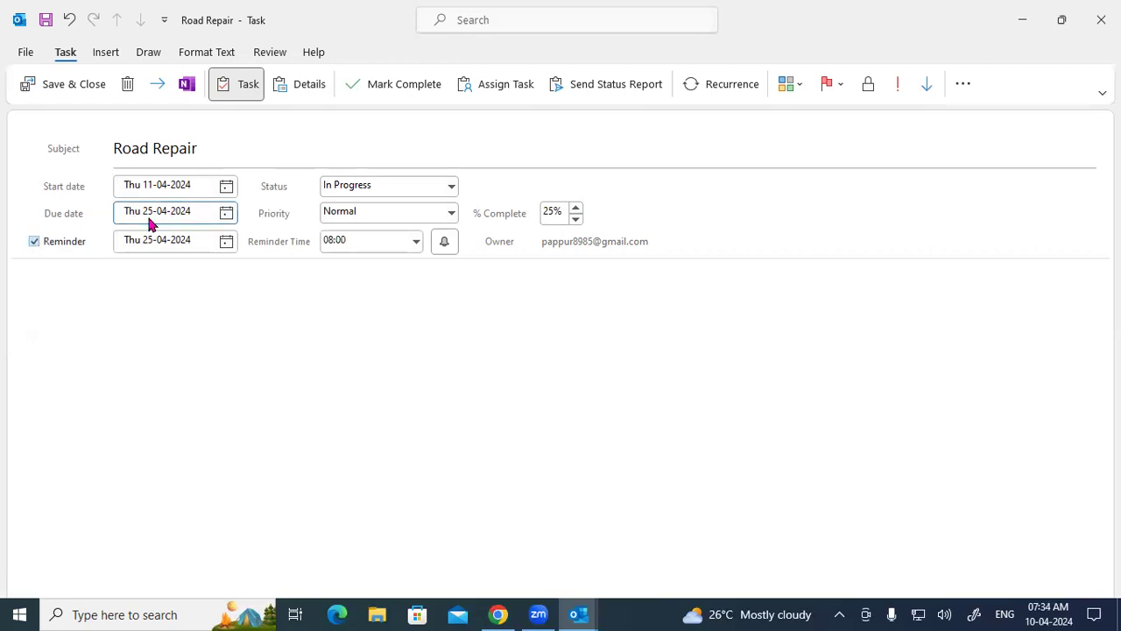
click(220, 244)
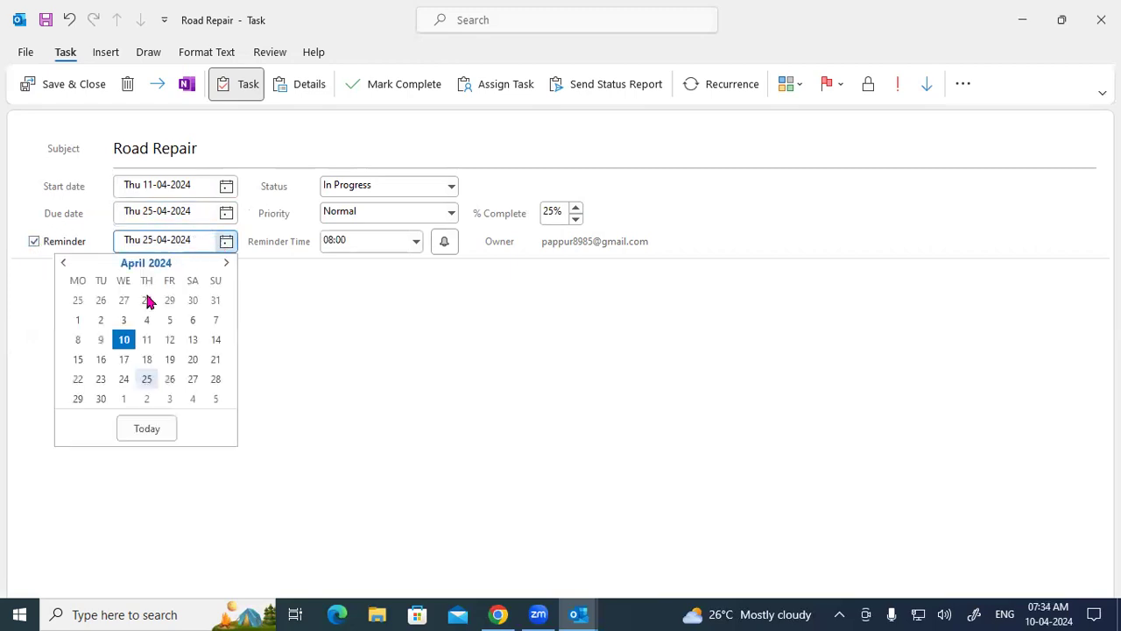
click(123, 377)
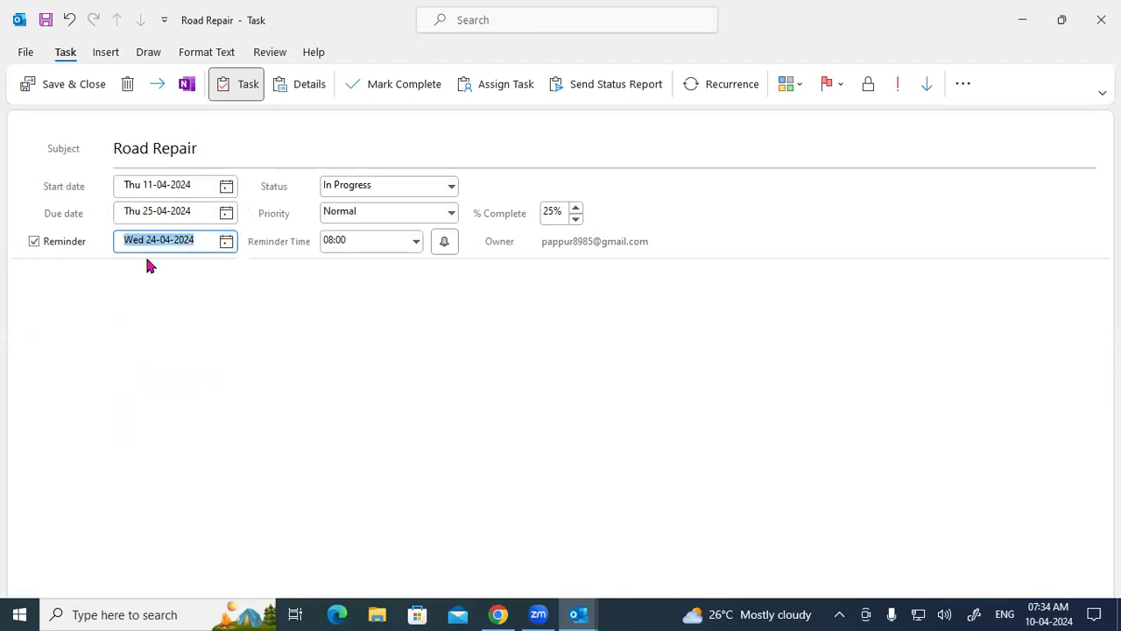
Look at the reminder sound options and its sound file browser without changing them, and toggle the reminder off and on
click(446, 246)
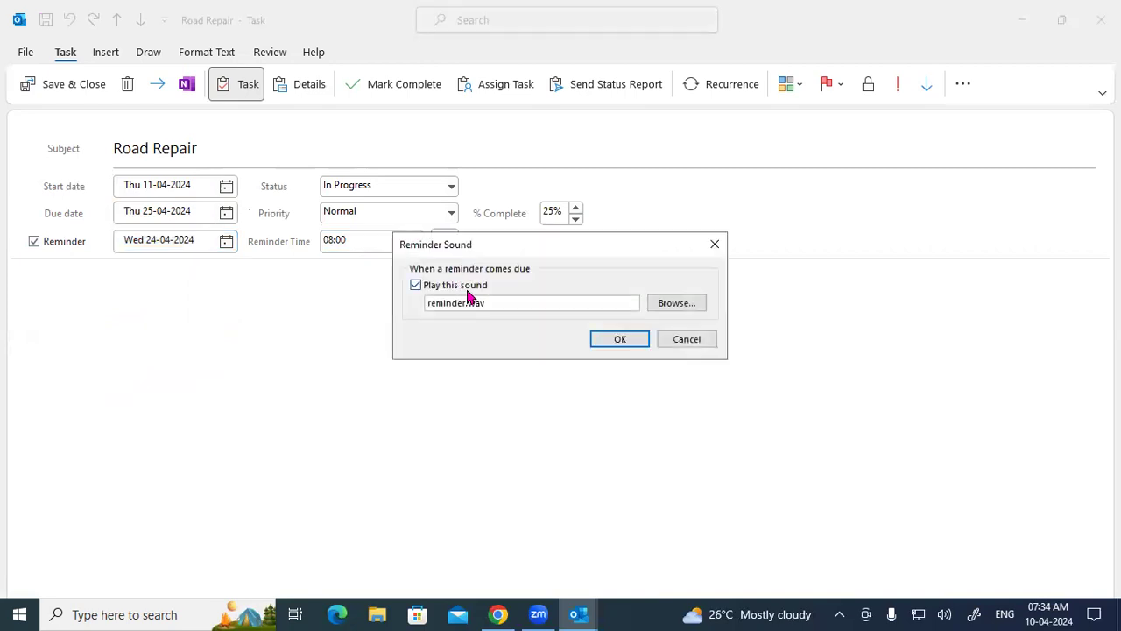
click(670, 305)
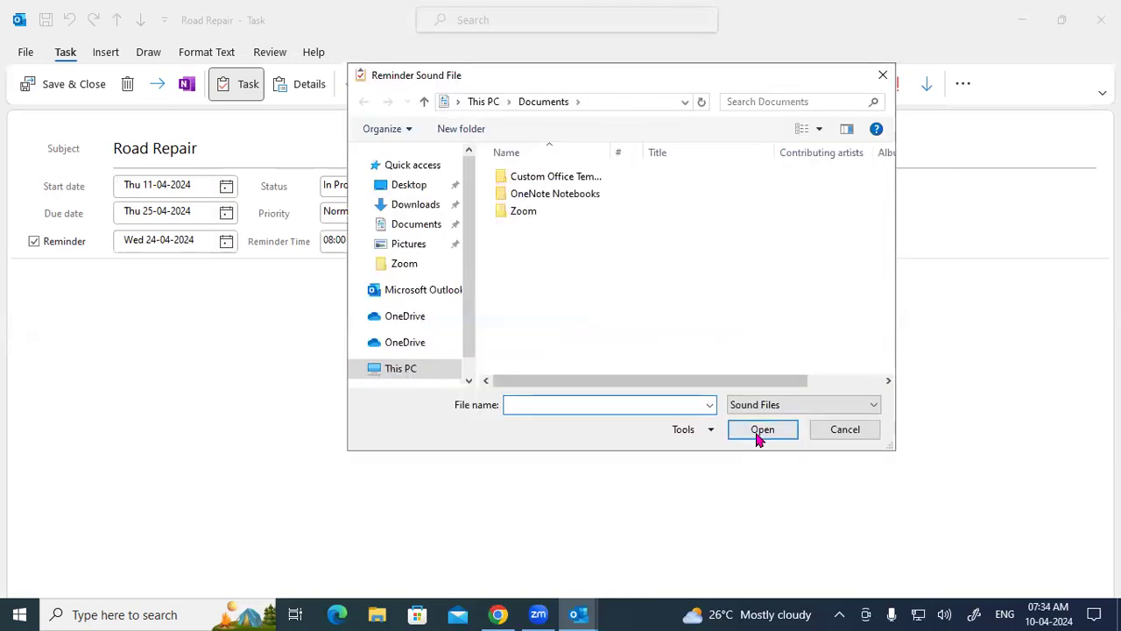
click(823, 431)
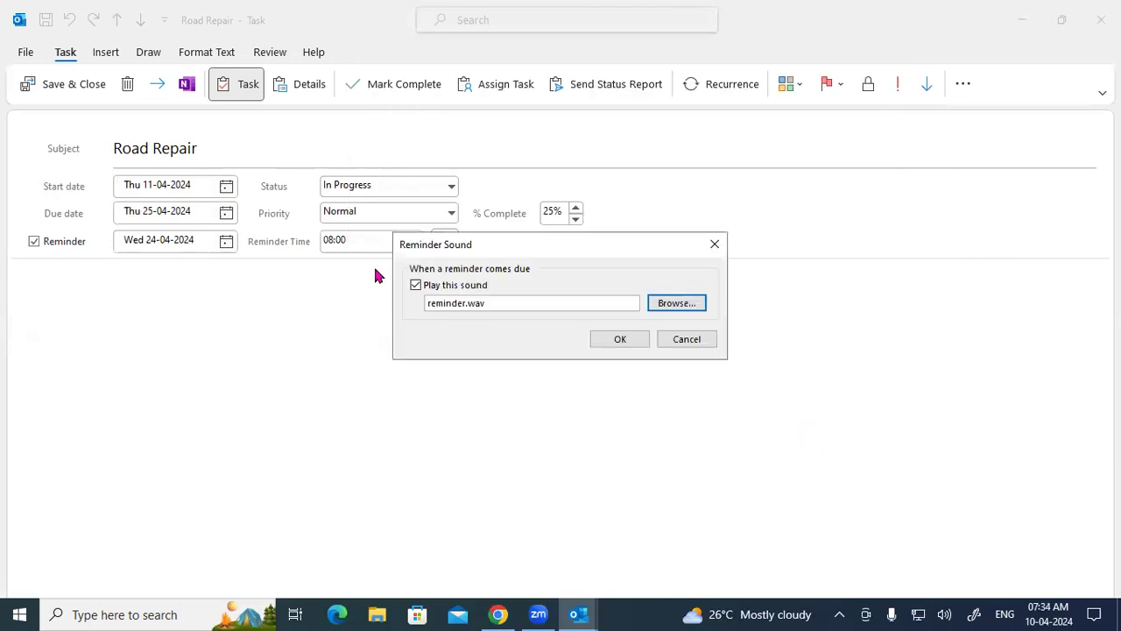
click(670, 339)
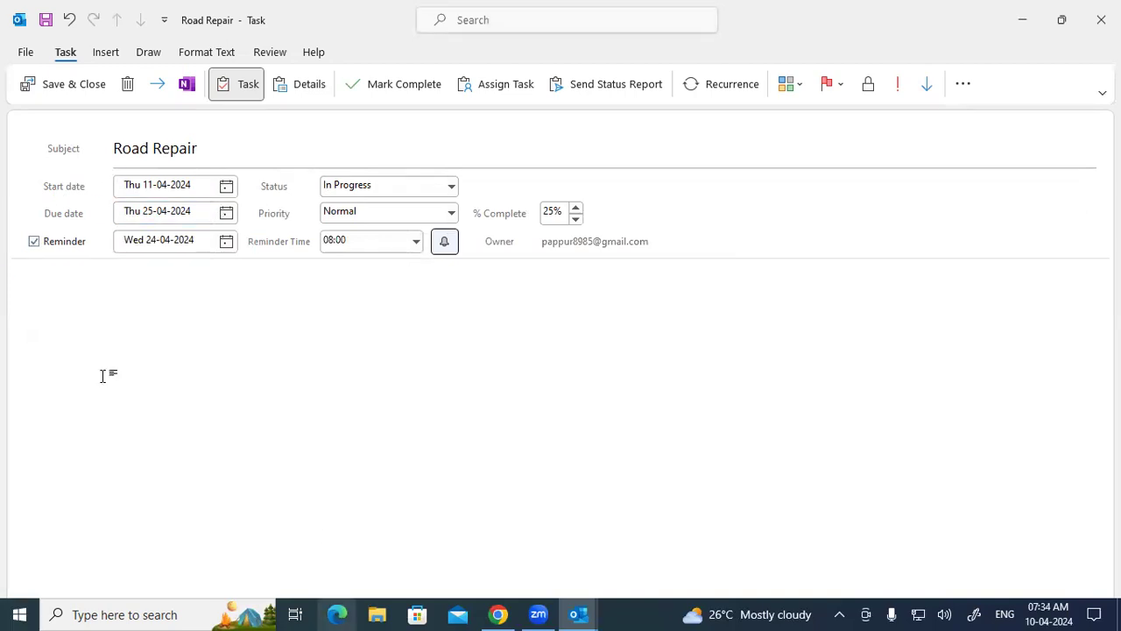
click(35, 241)
click(34, 241)
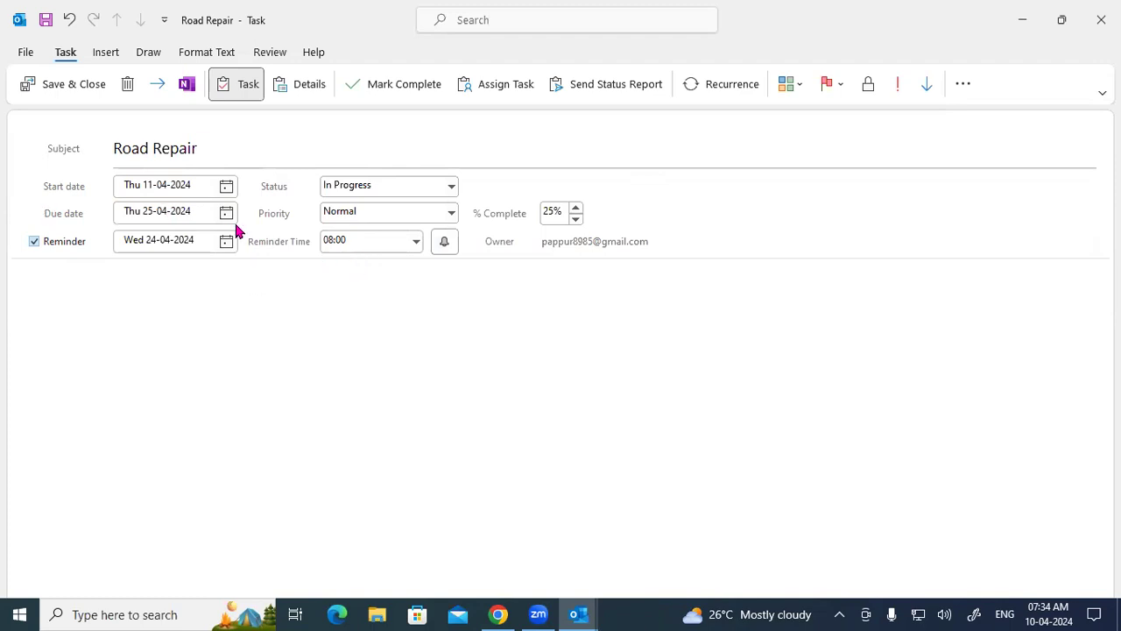
Set the completion date in the task's details to 25-04-2024
click(305, 93)
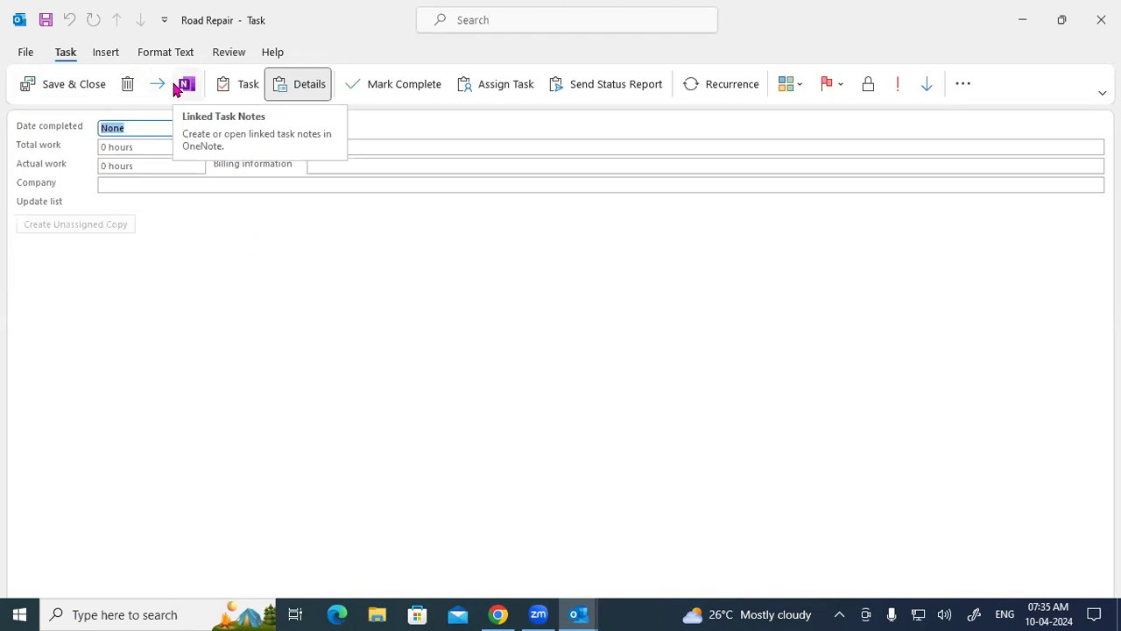
click(234, 87)
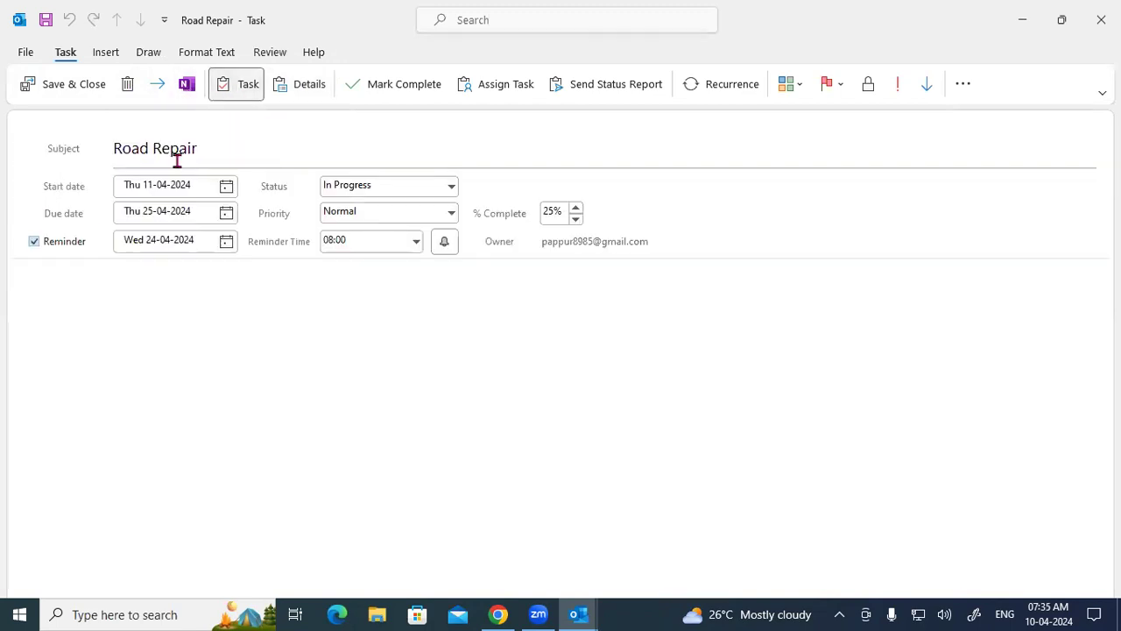
click(296, 88)
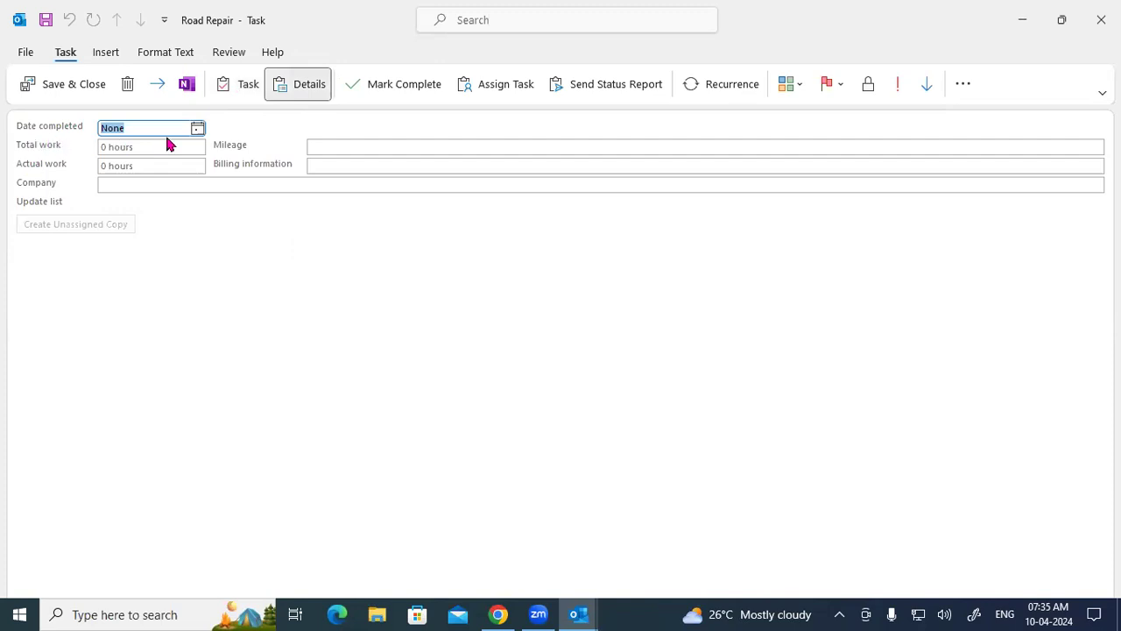
click(197, 130)
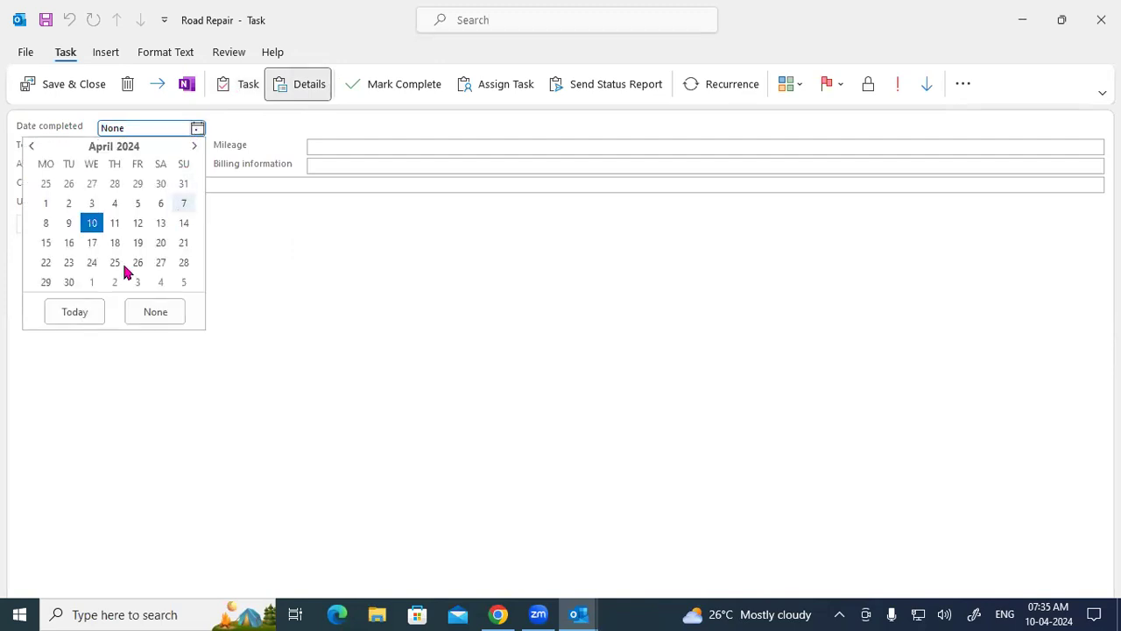
click(114, 265)
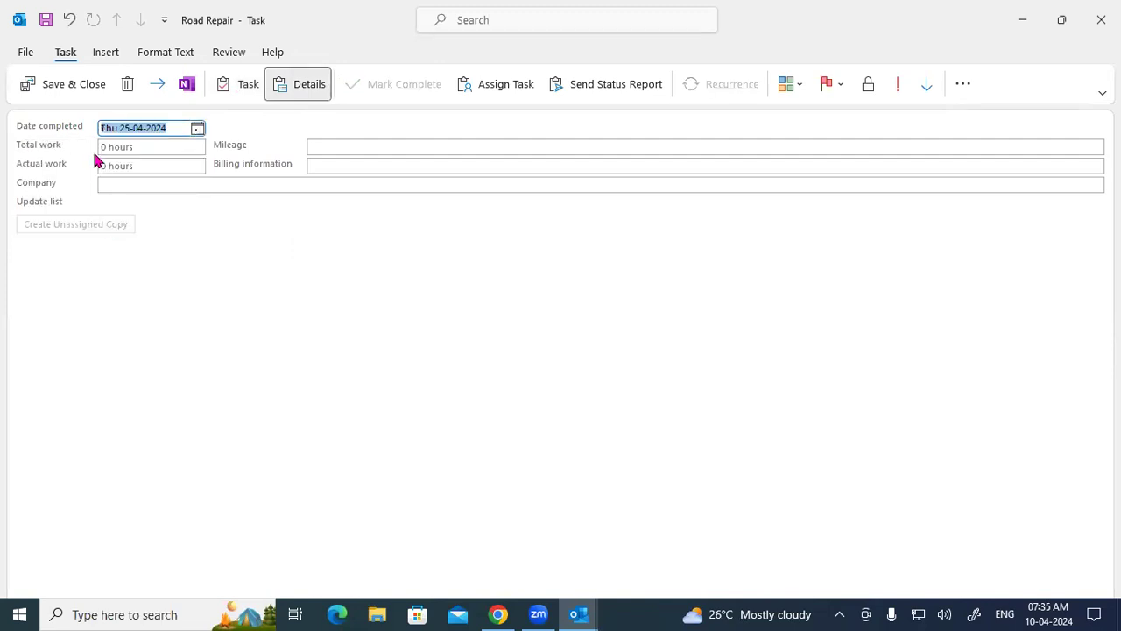
Examine the Total work and Actual work fields in the task's details
click(150, 145)
drag(131, 147, 87, 149)
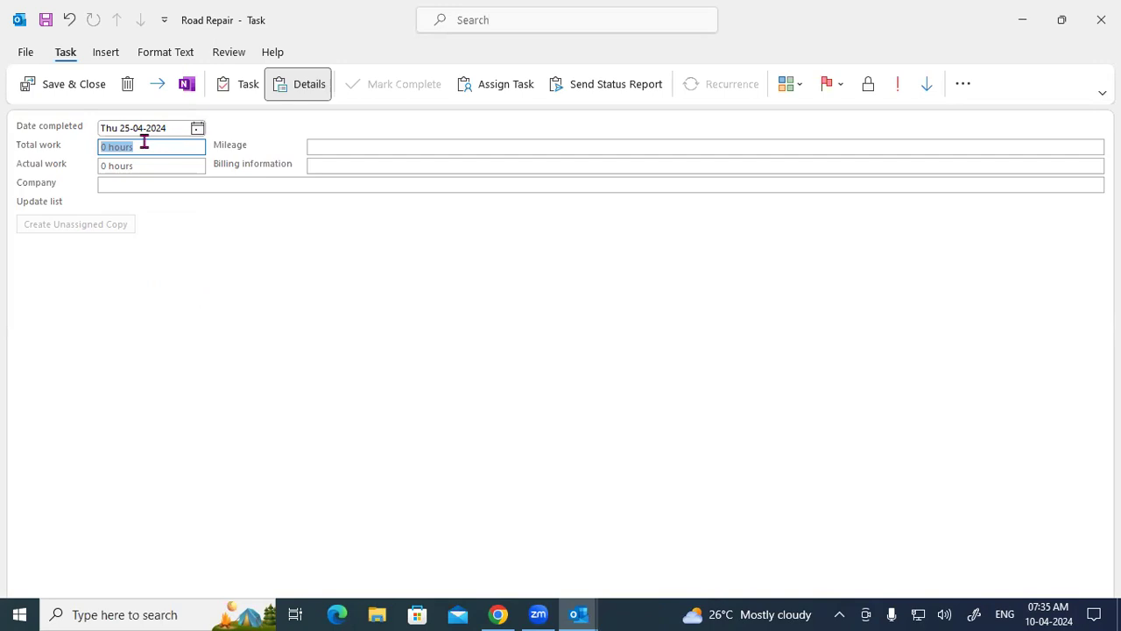
drag(130, 168, 73, 170)
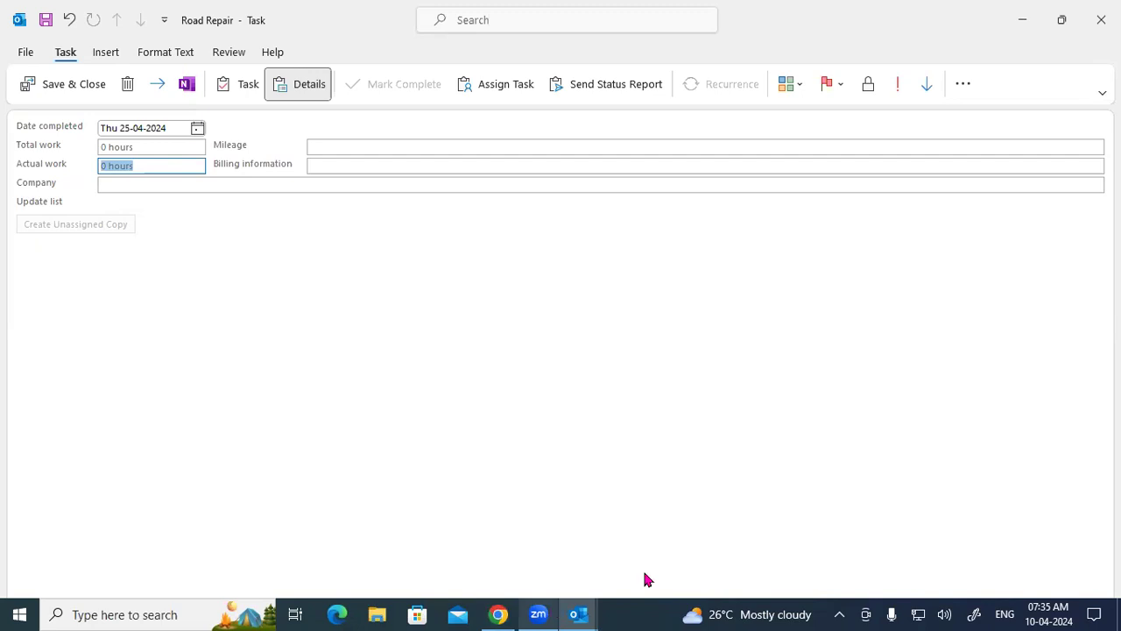
drag(427, 206, 428, 254)
mouse_move(447, 224)
mouse_down()
mouse_move(394, 215)
mouse_move(442, 200)
mouse_up()
mouse_move(648, 181)
mouse_down()
mouse_move(649, 167)
mouse_move(675, 213)
mouse_move(626, 160)
mouse_up()
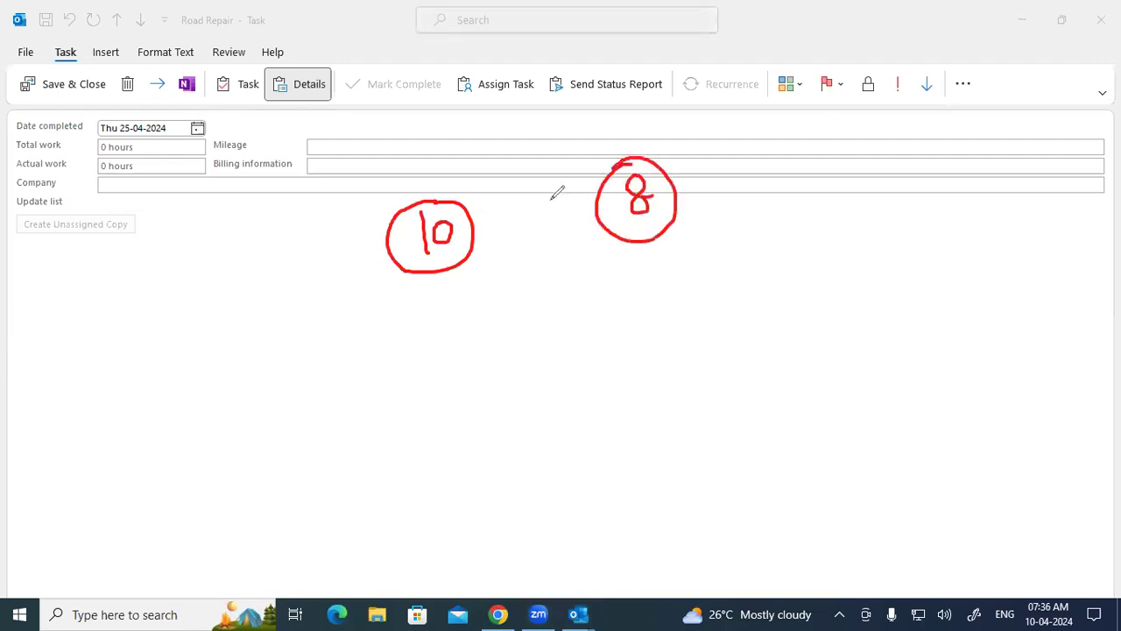
mouse_move(774, 182)
mouse_down()
mouse_move(770, 207)
mouse_move(783, 160)
mouse_move(796, 175)
mouse_move(775, 158)
mouse_up()
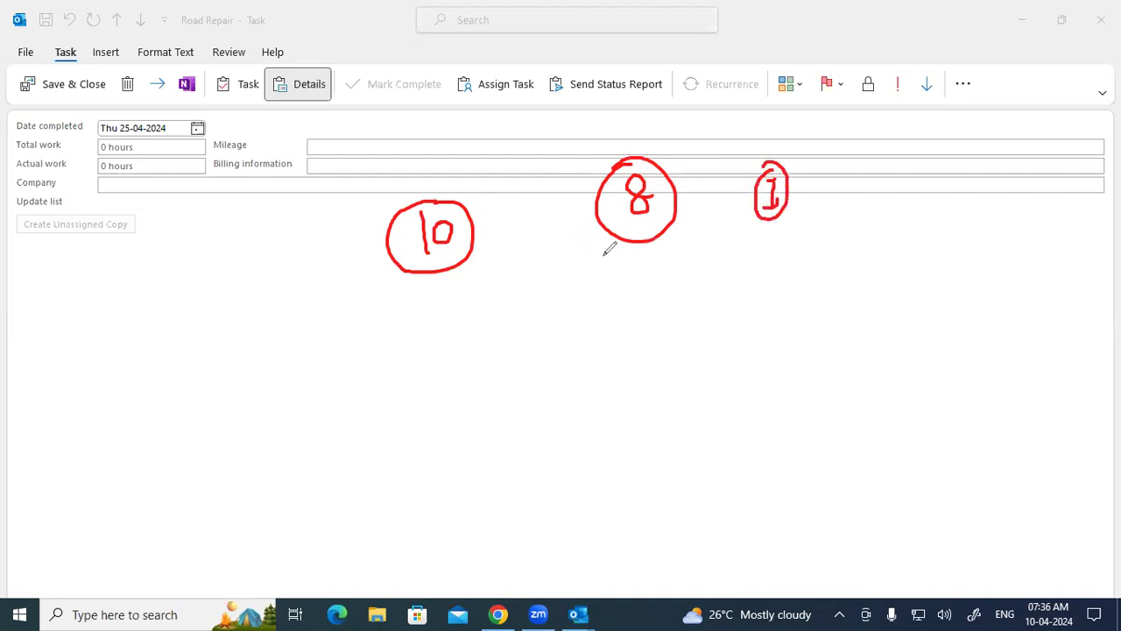
drag(747, 232, 797, 217)
mouse_move(430, 147)
mouse_down()
mouse_move(433, 114)
mouse_move(441, 136)
mouse_up()
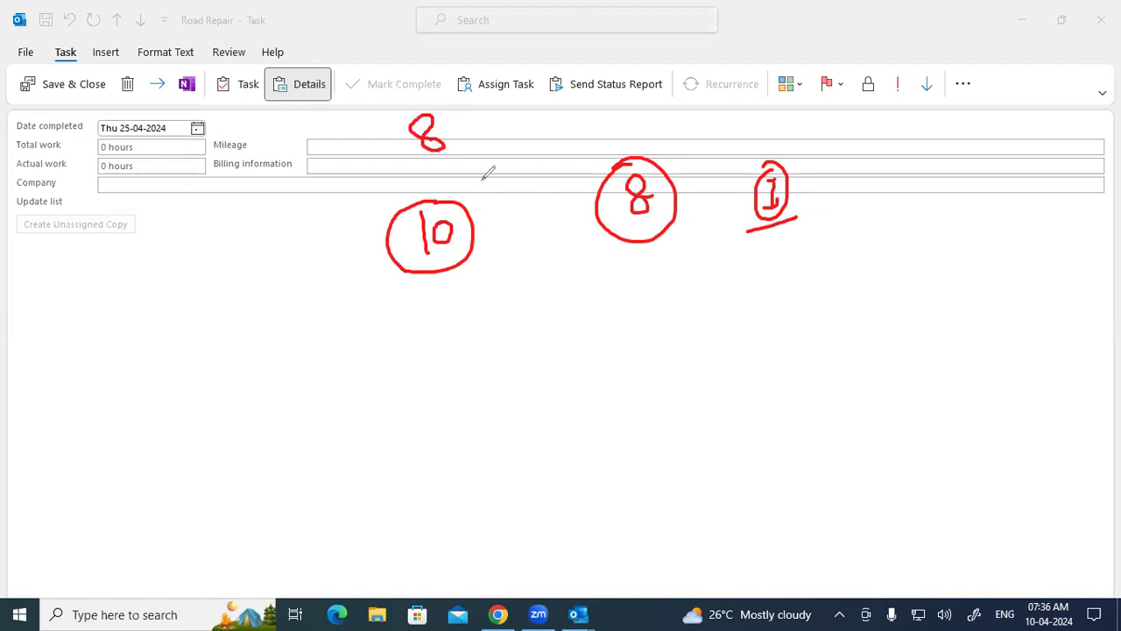
mouse_move(204, 278)
mouse_down()
mouse_move(260, 294)
mouse_move(278, 274)
mouse_up()
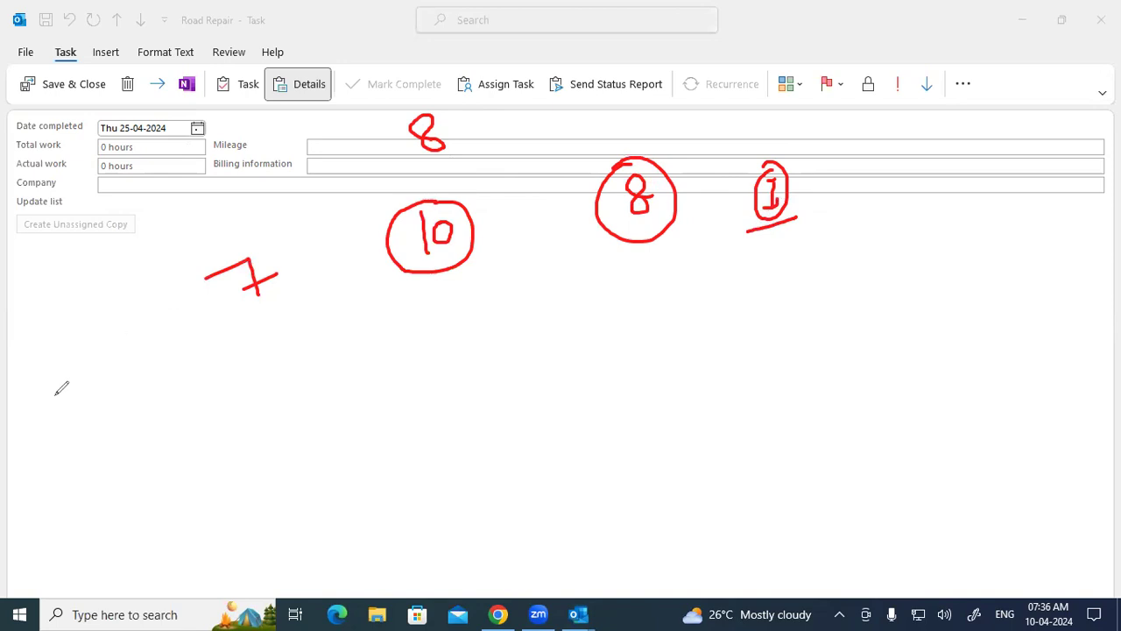
key(Escape)
Examine the Company, Mileage and Billing information fields, and return to the task's main form to review its status and dates
click(126, 184)
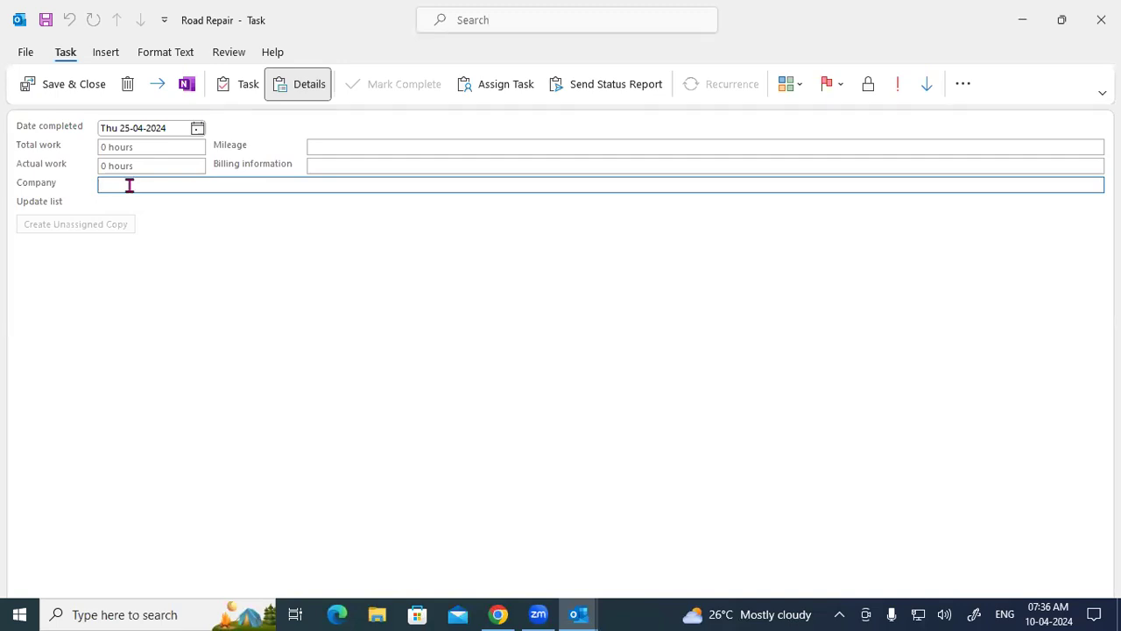
click(330, 146)
click(343, 165)
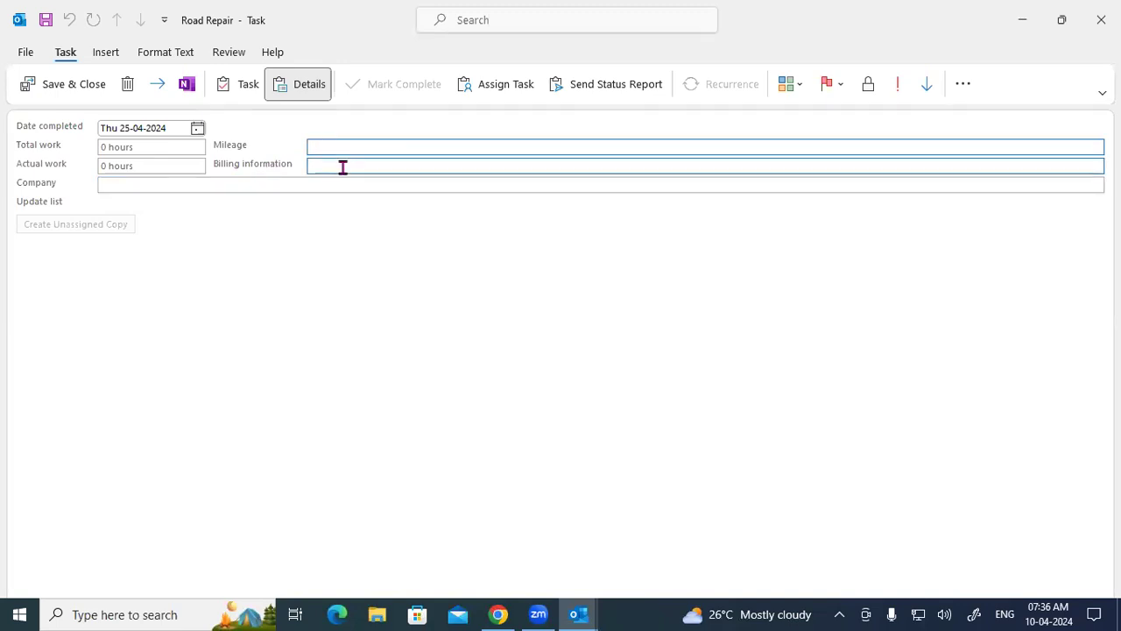
click(341, 149)
click(341, 159)
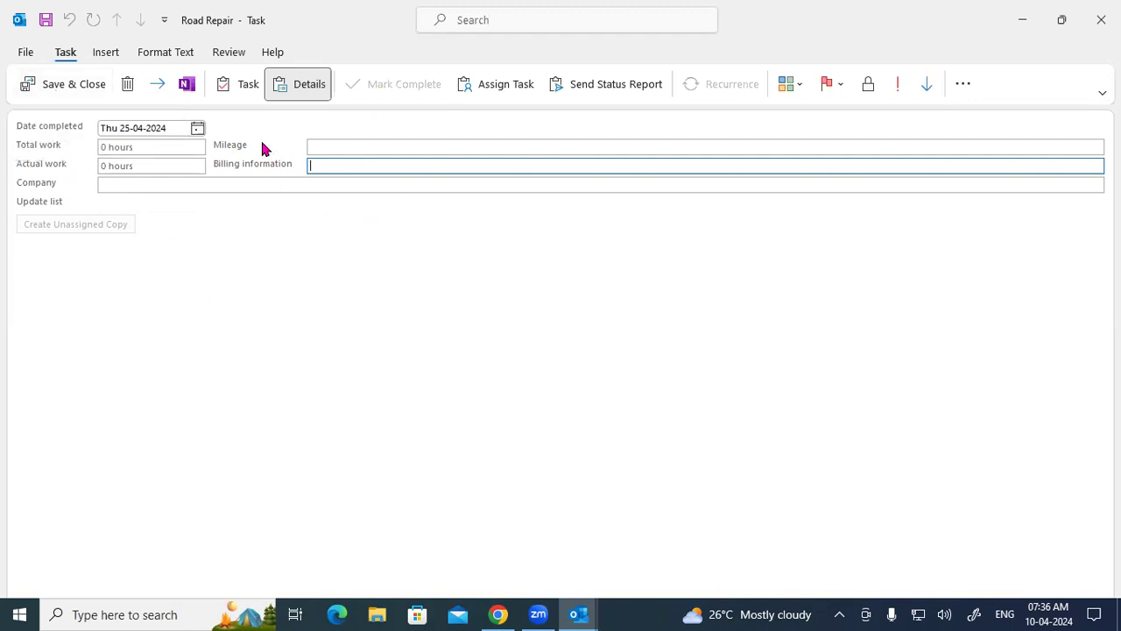
click(238, 93)
click(220, 318)
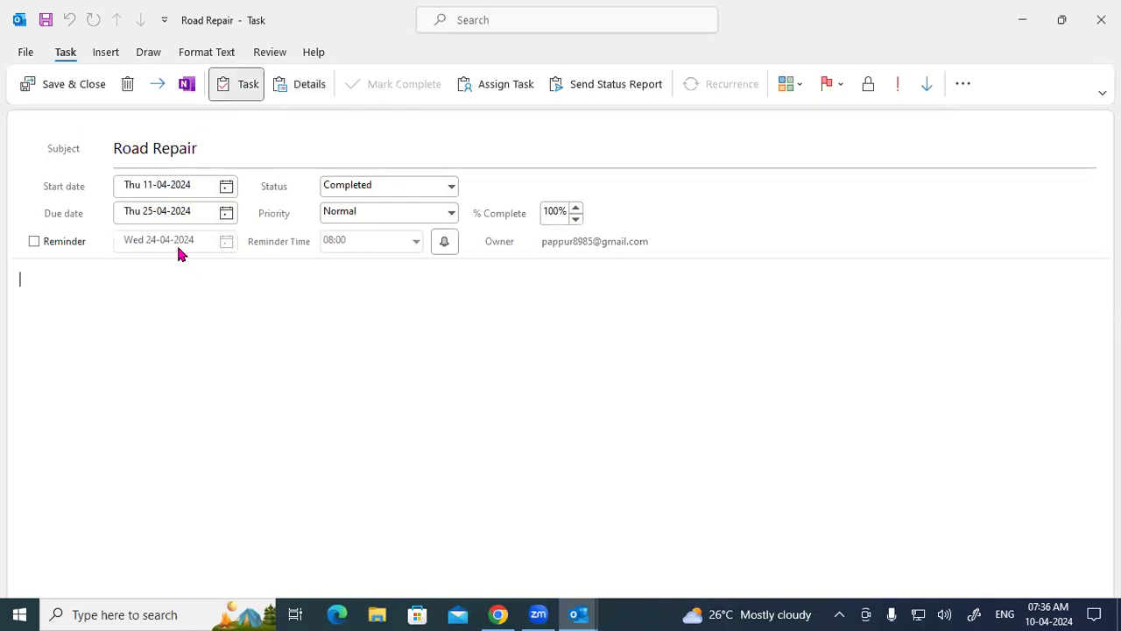
click(265, 139)
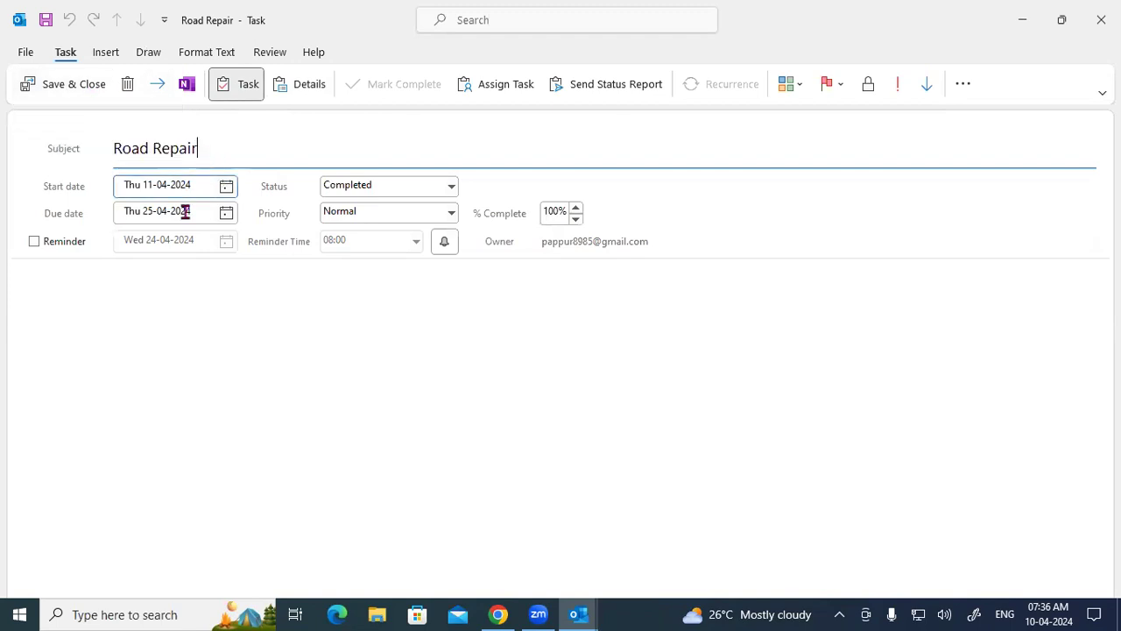
Turn on the Road Repair task's reminder and try to set the due date to 10-04-2024
click(70, 243)
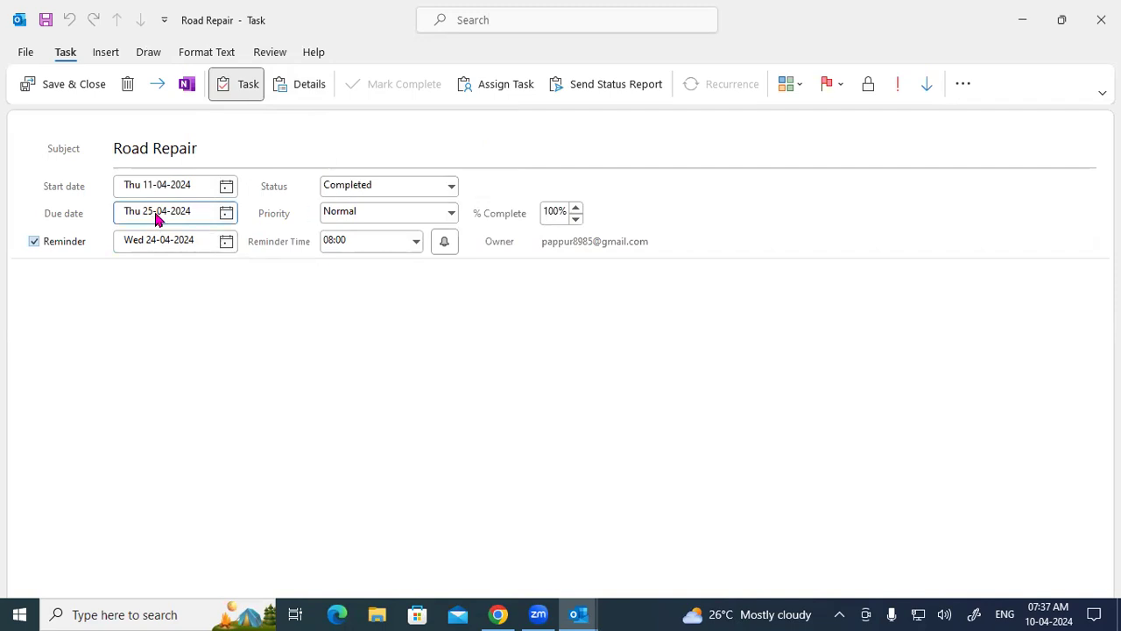
click(226, 213)
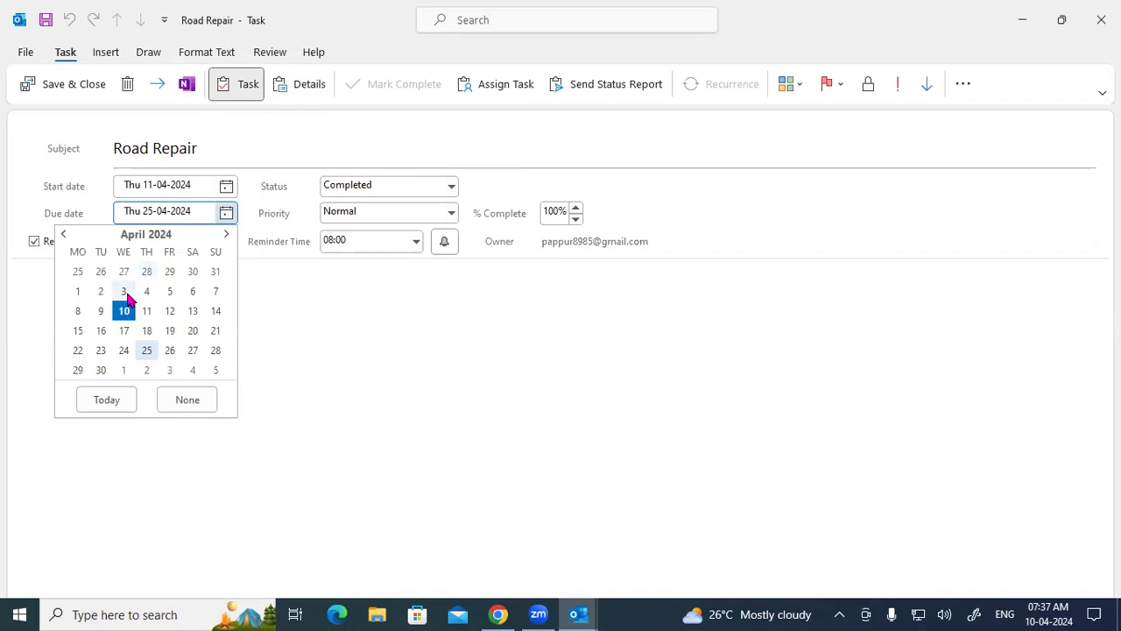
click(123, 310)
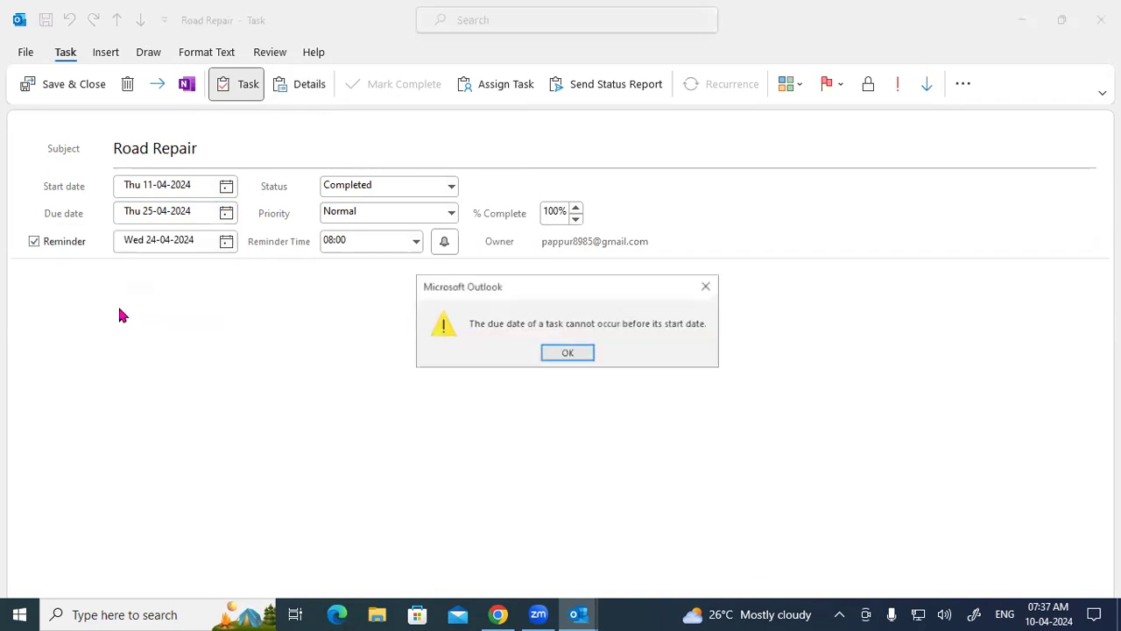
click(568, 353)
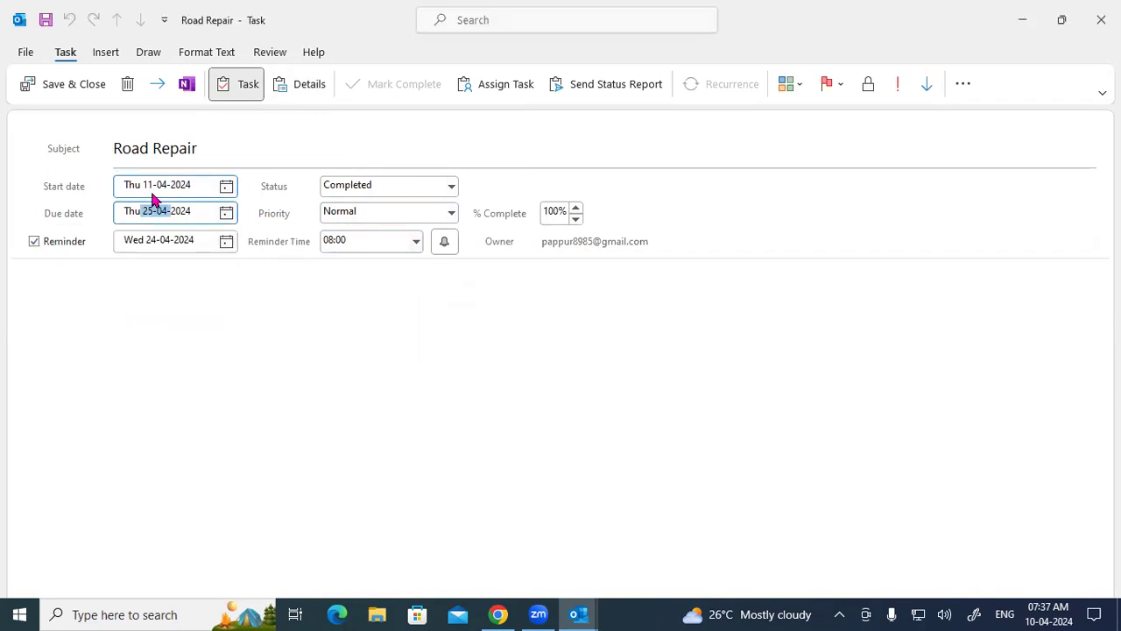
Set the Road Repair task's due date to 11-04-2024
click(225, 215)
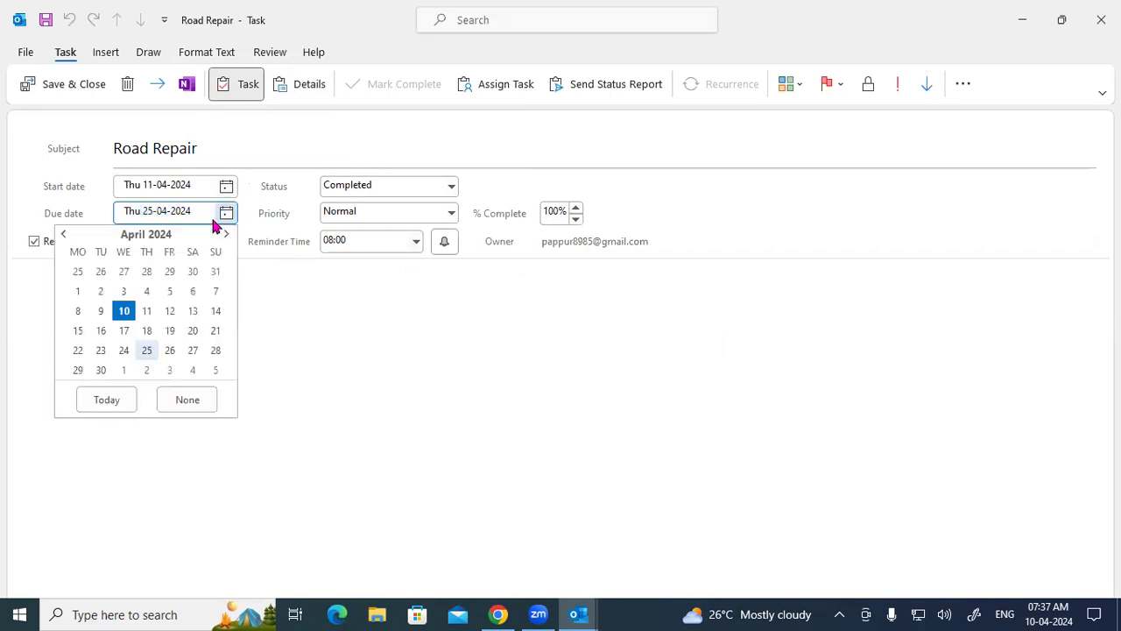
click(148, 311)
click(147, 313)
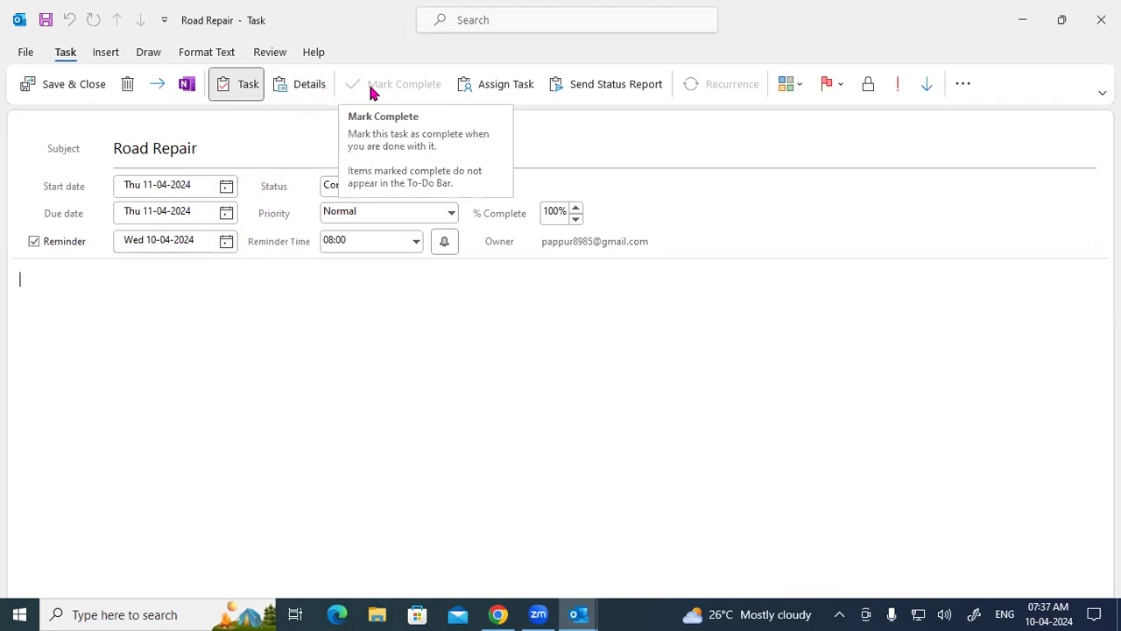
Assign the Road Repair task to three suggested contacts as recipients
click(521, 86)
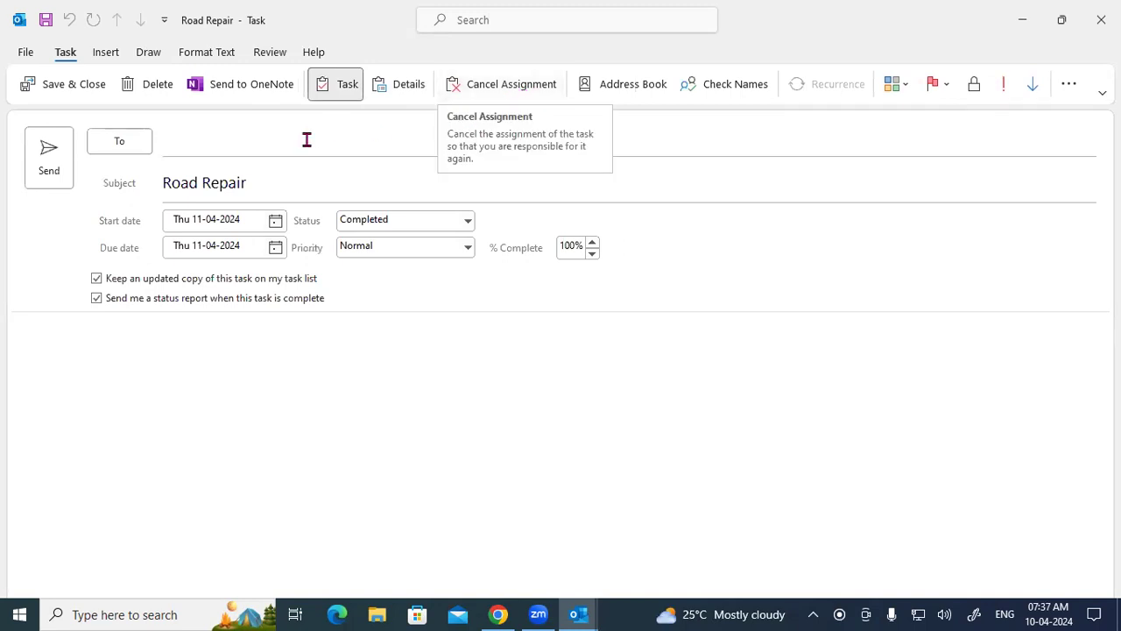
click(268, 145)
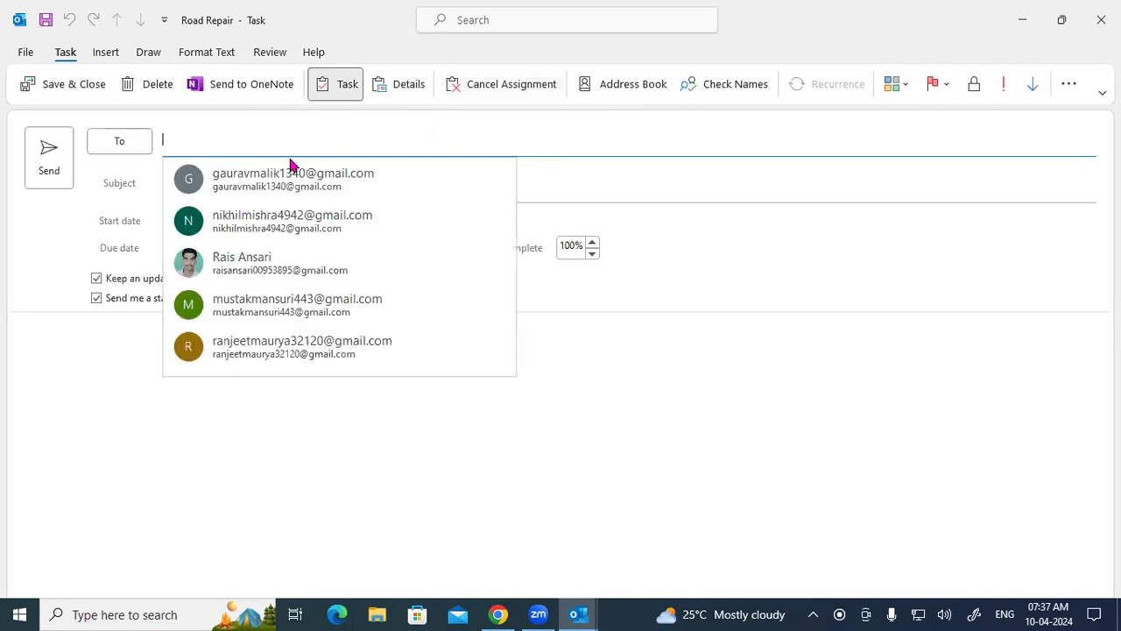
click(247, 265)
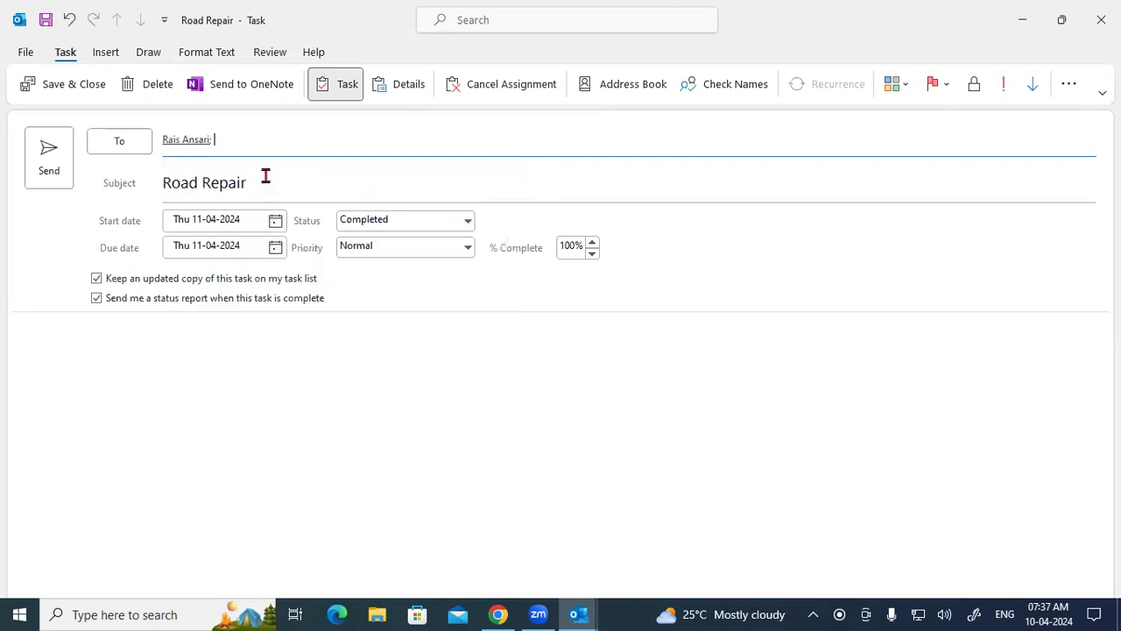
click(268, 143)
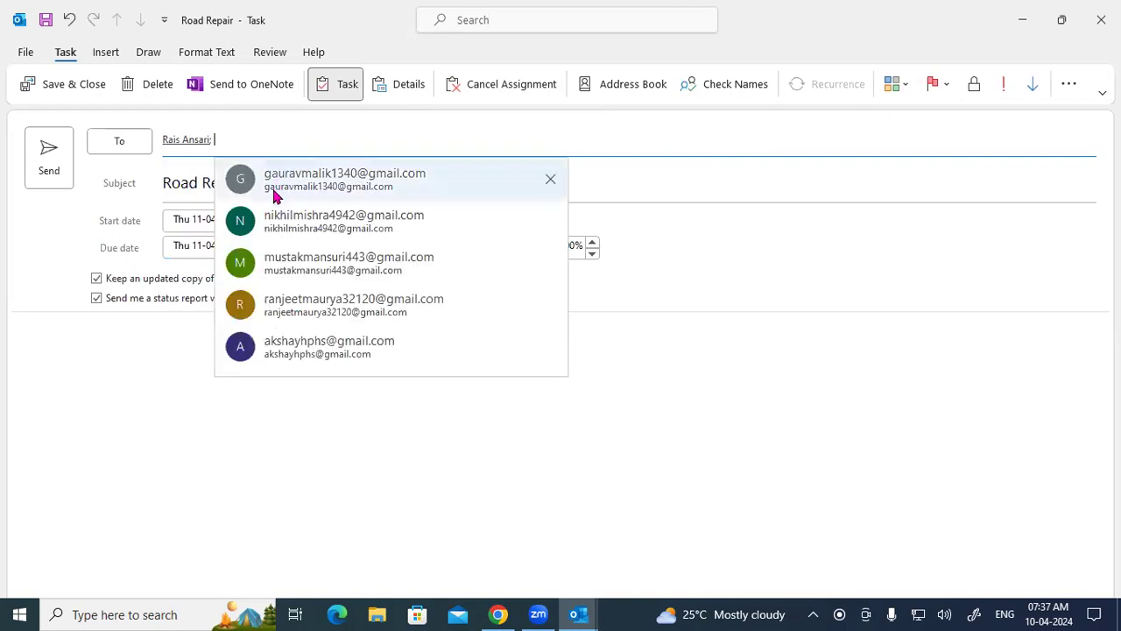
click(285, 354)
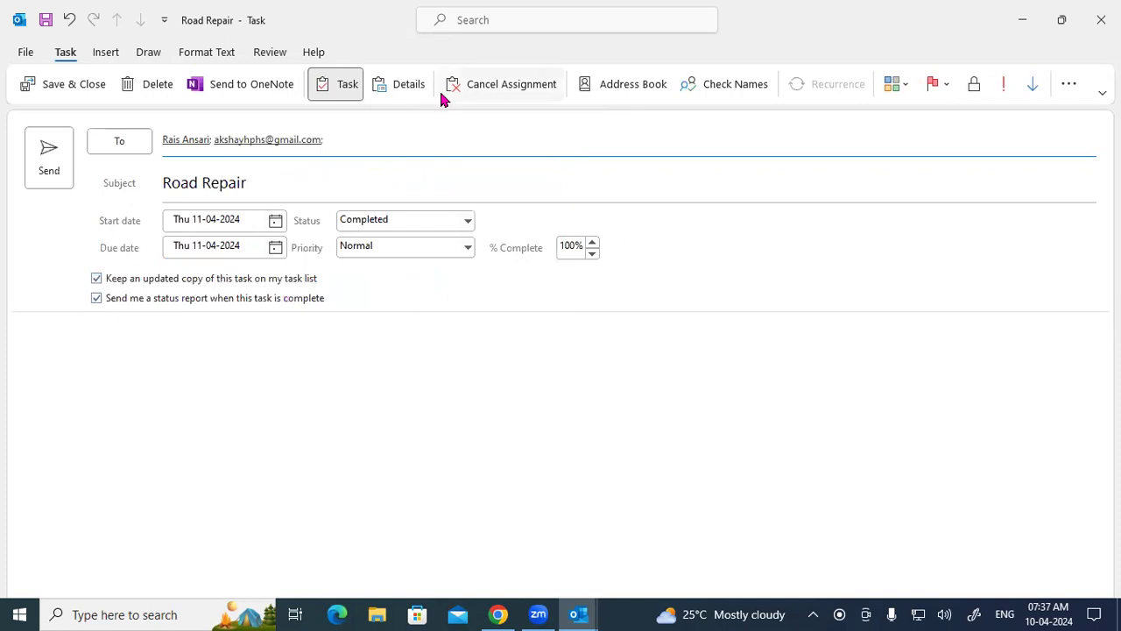
text(s)
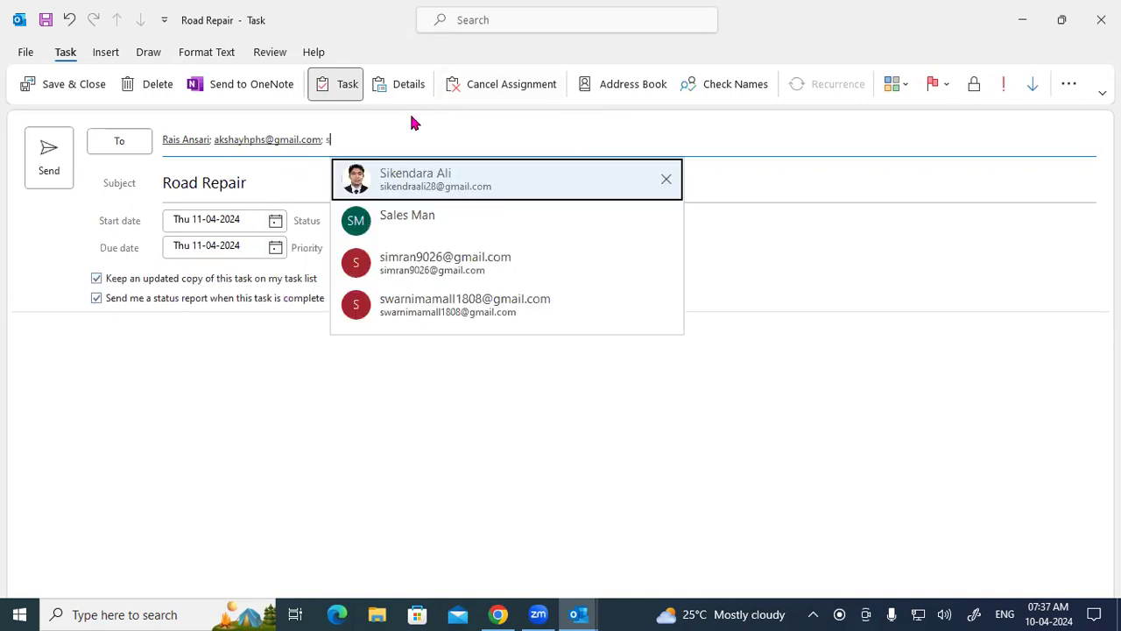
click(441, 184)
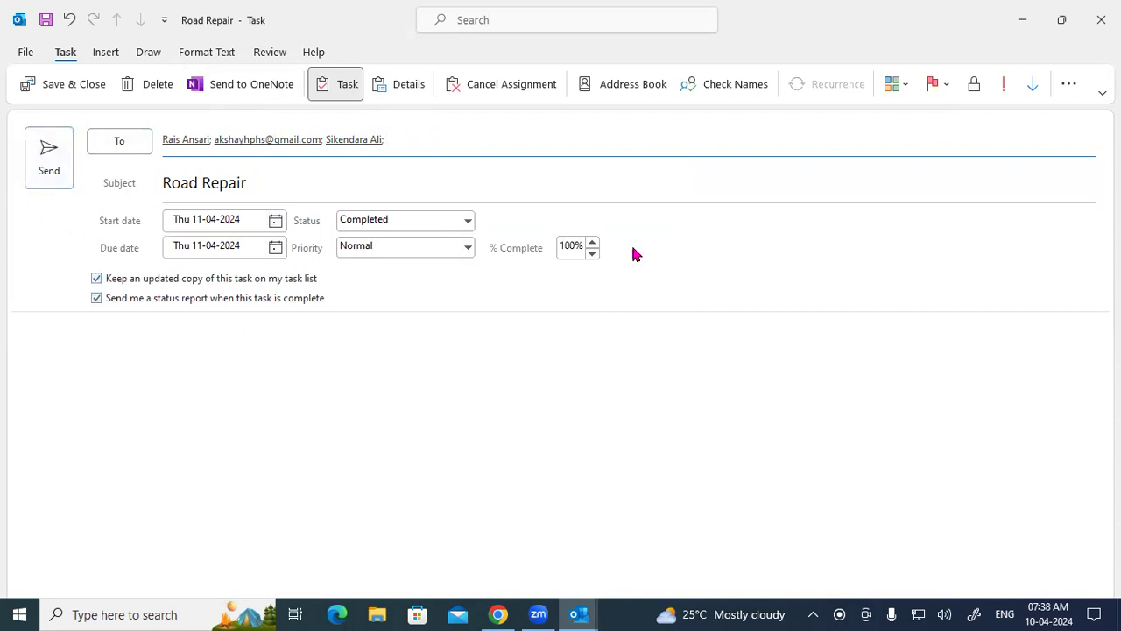
Set the assigned task's status to Not Started, its start date to 11-04-2024 and its due date to 15-04-2024
click(467, 226)
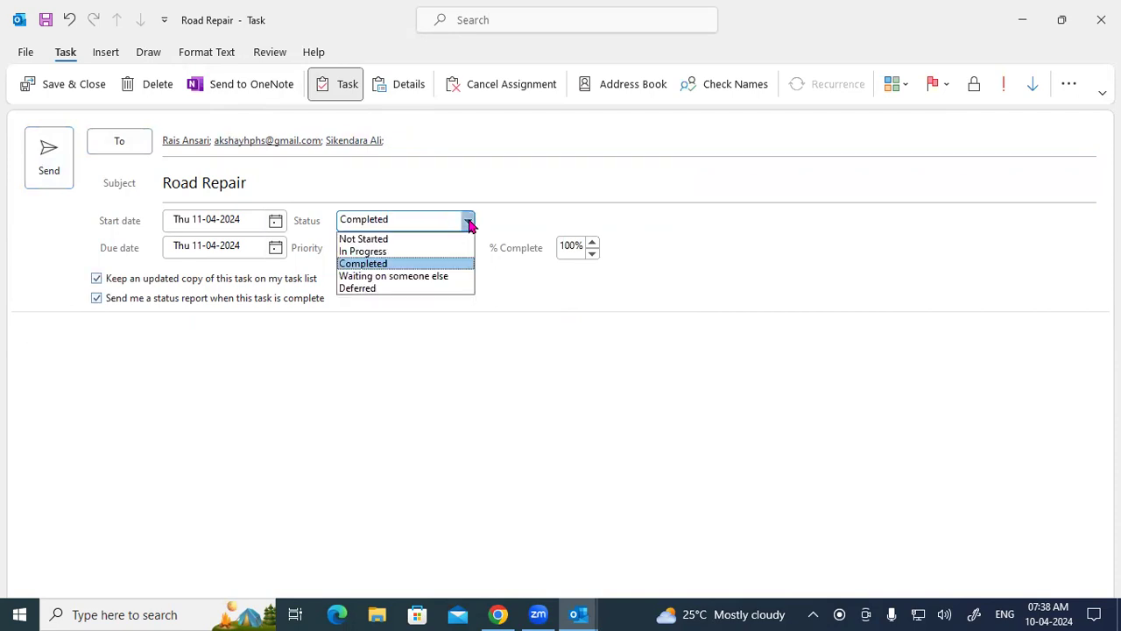
click(386, 242)
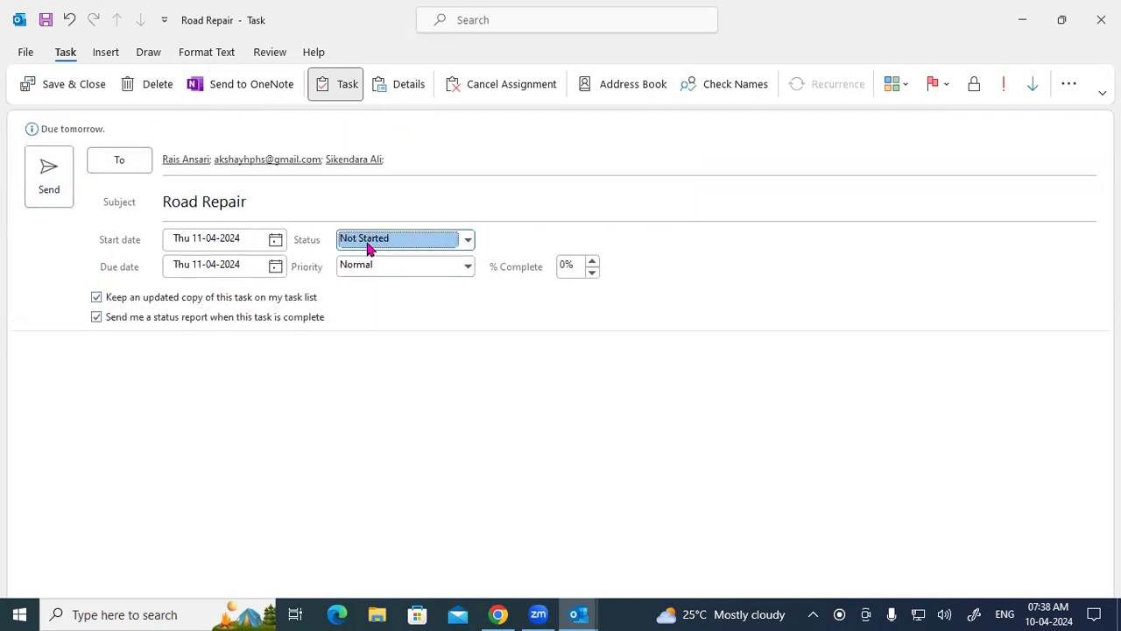
click(276, 239)
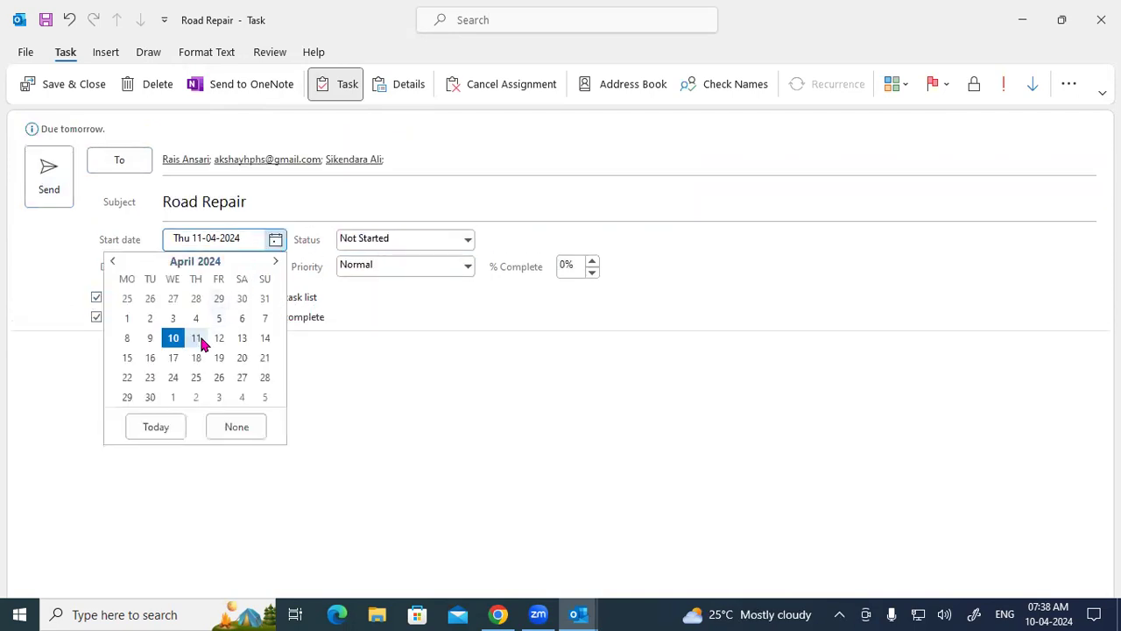
click(200, 342)
click(276, 266)
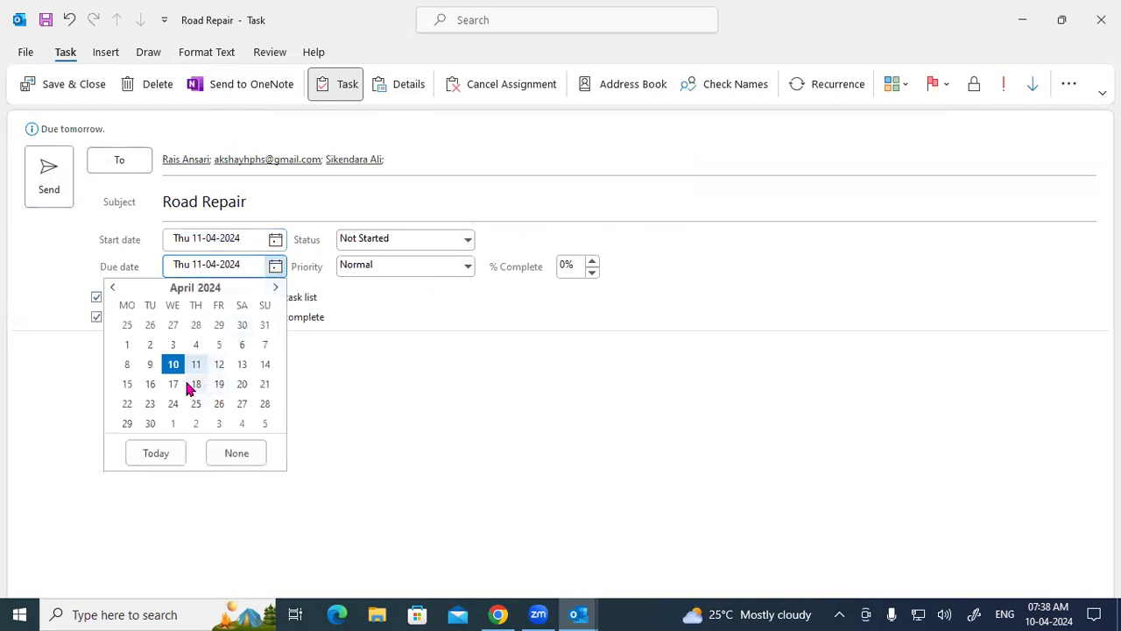
click(130, 385)
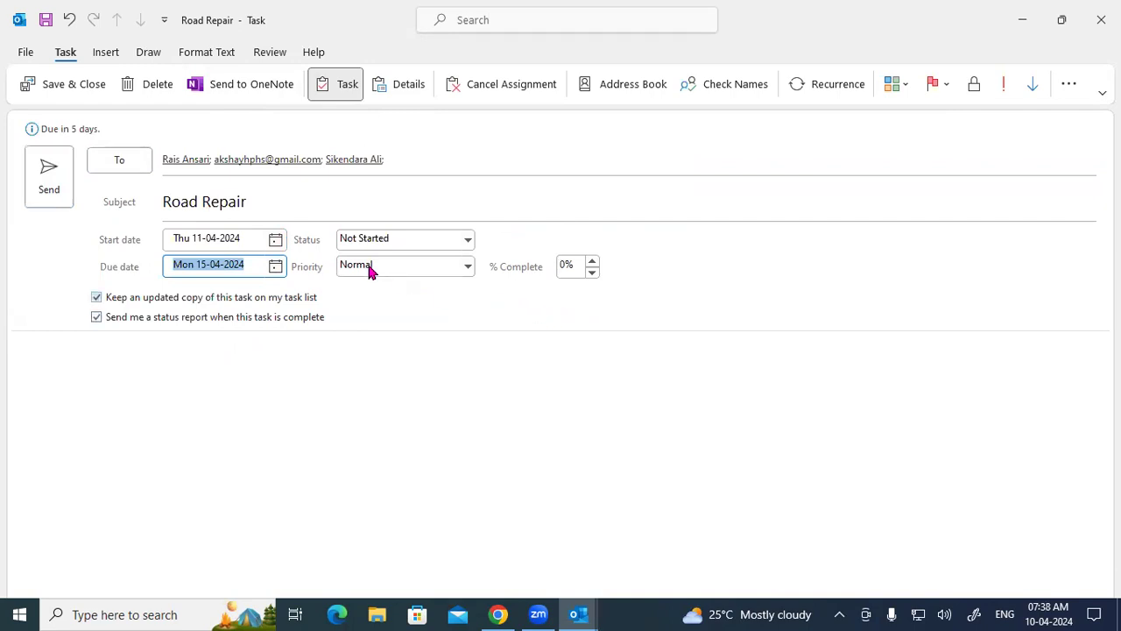
Send the Road Repair task request to all its recipients and check the Outbox
click(43, 170)
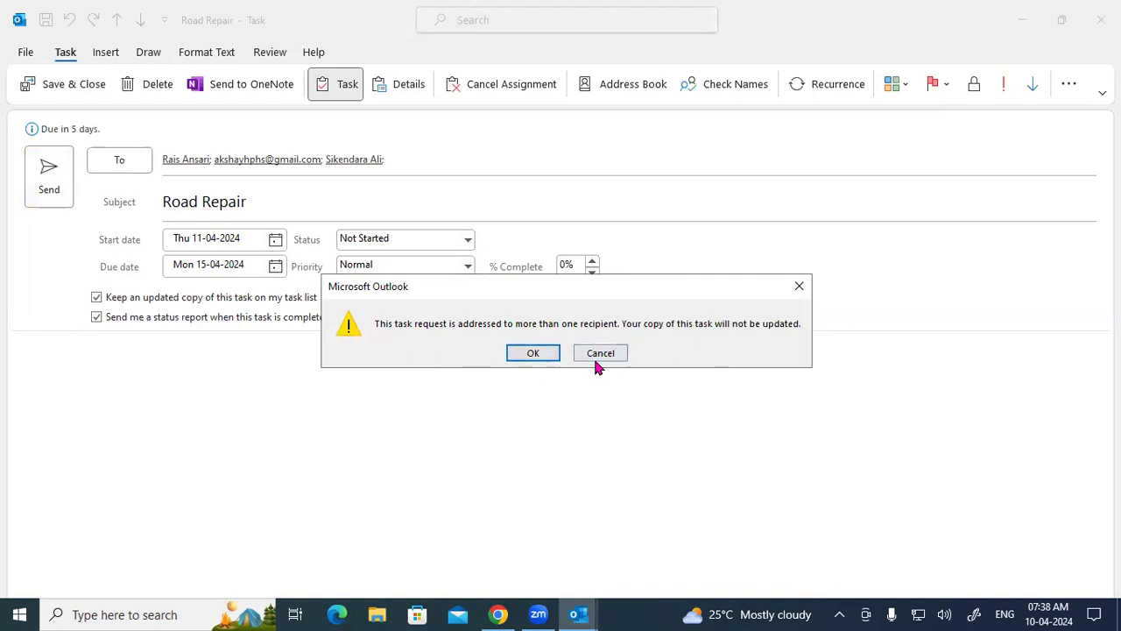
click(533, 353)
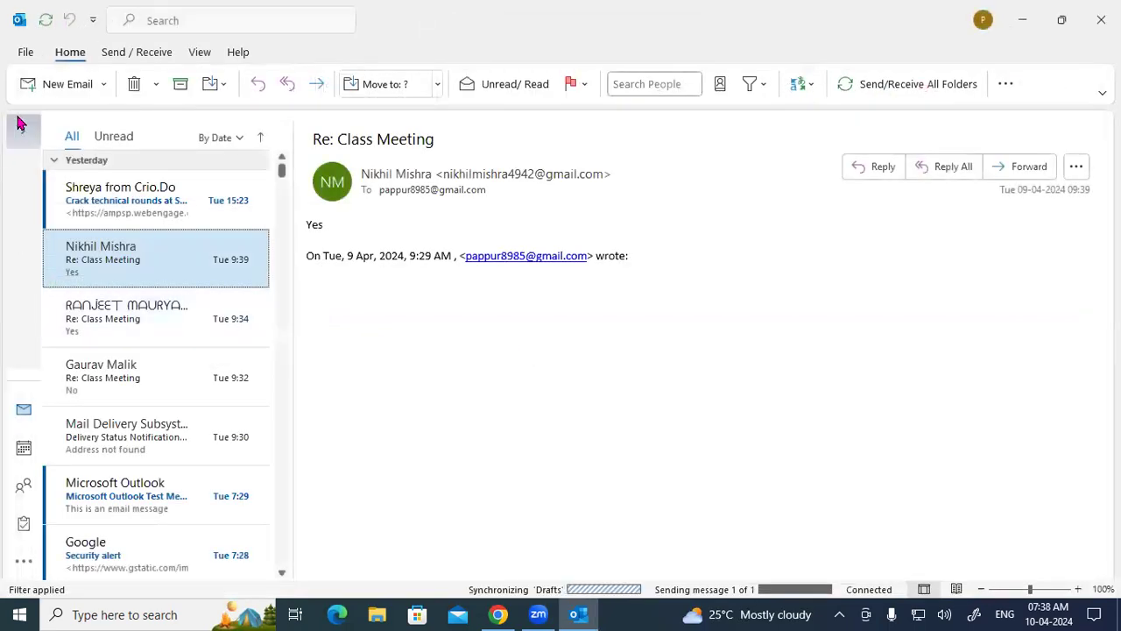
click(21, 125)
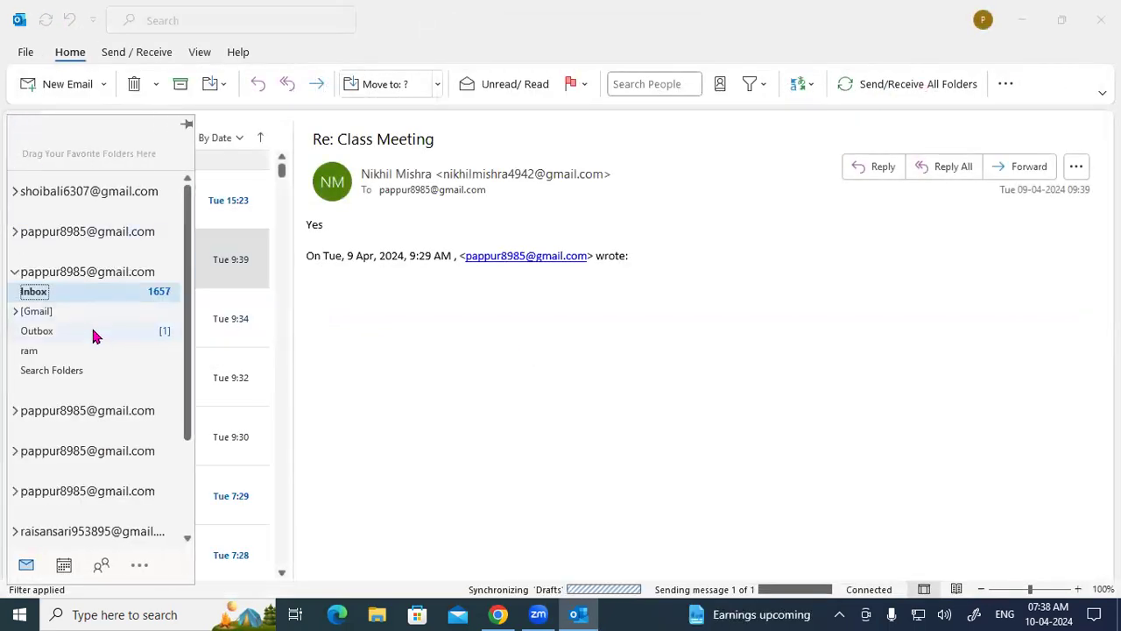
click(93, 332)
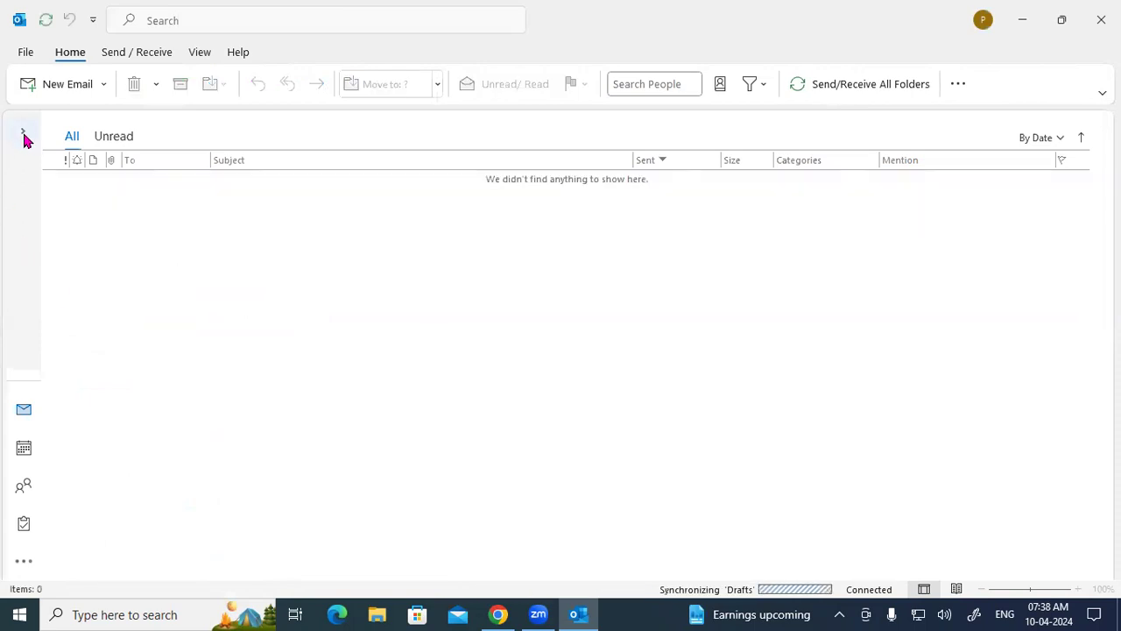
Return to the Inbox and view its most recent messages
click(24, 133)
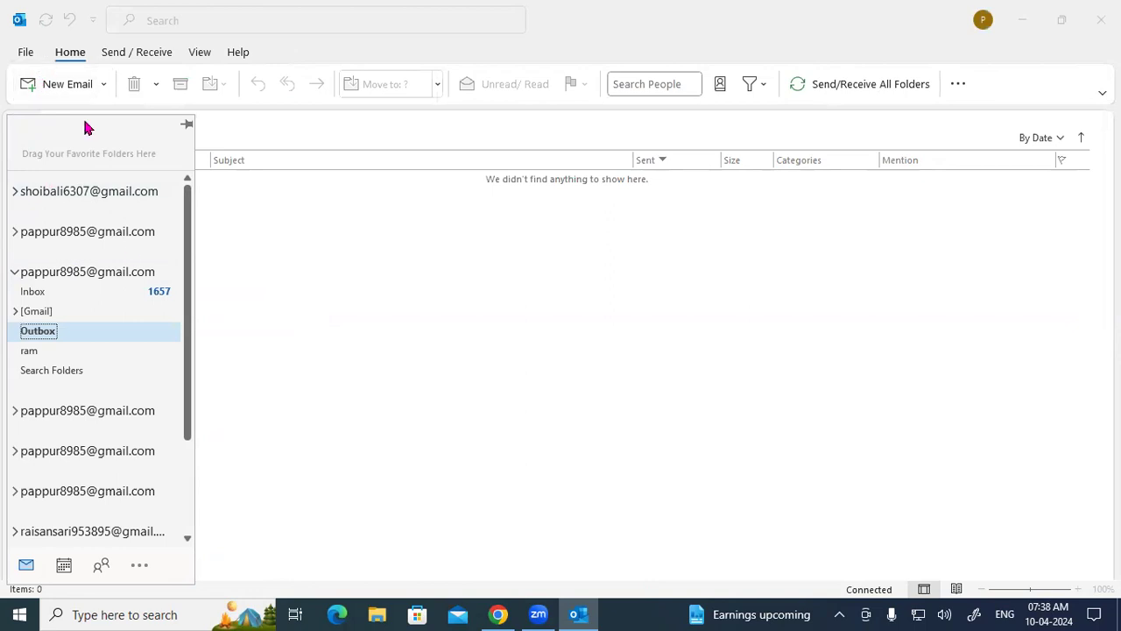
click(56, 292)
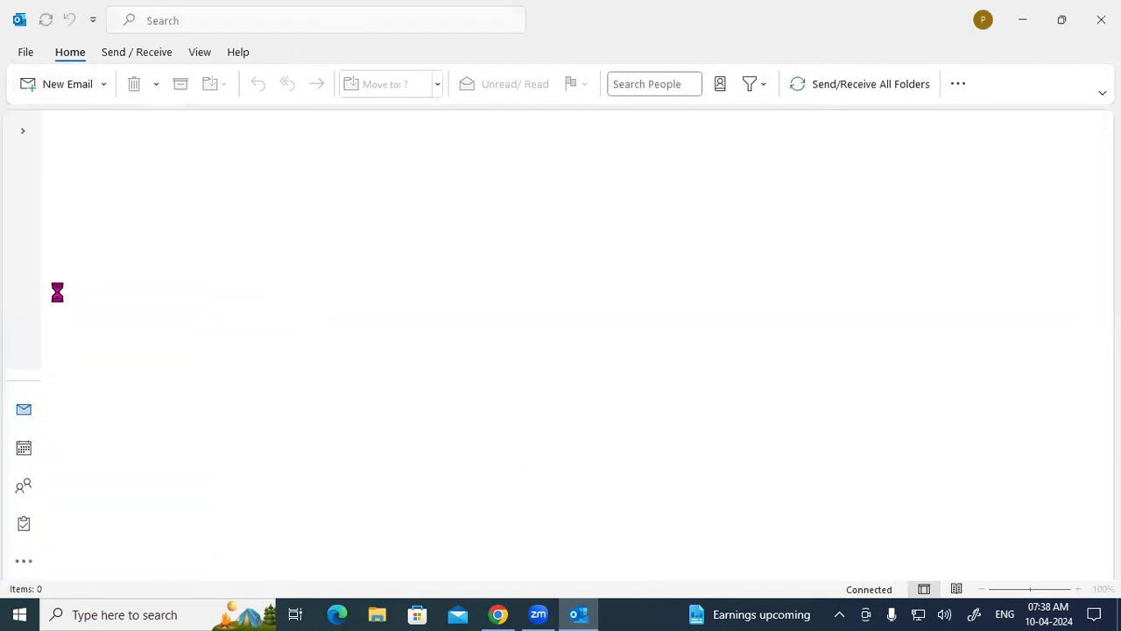
click(171, 193)
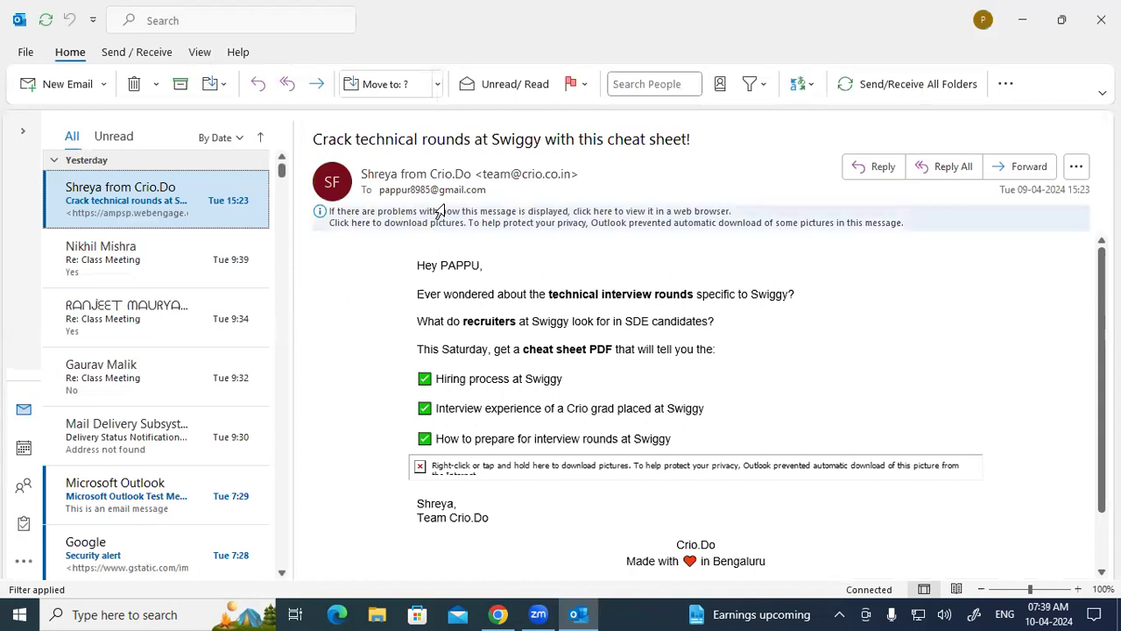
click(151, 251)
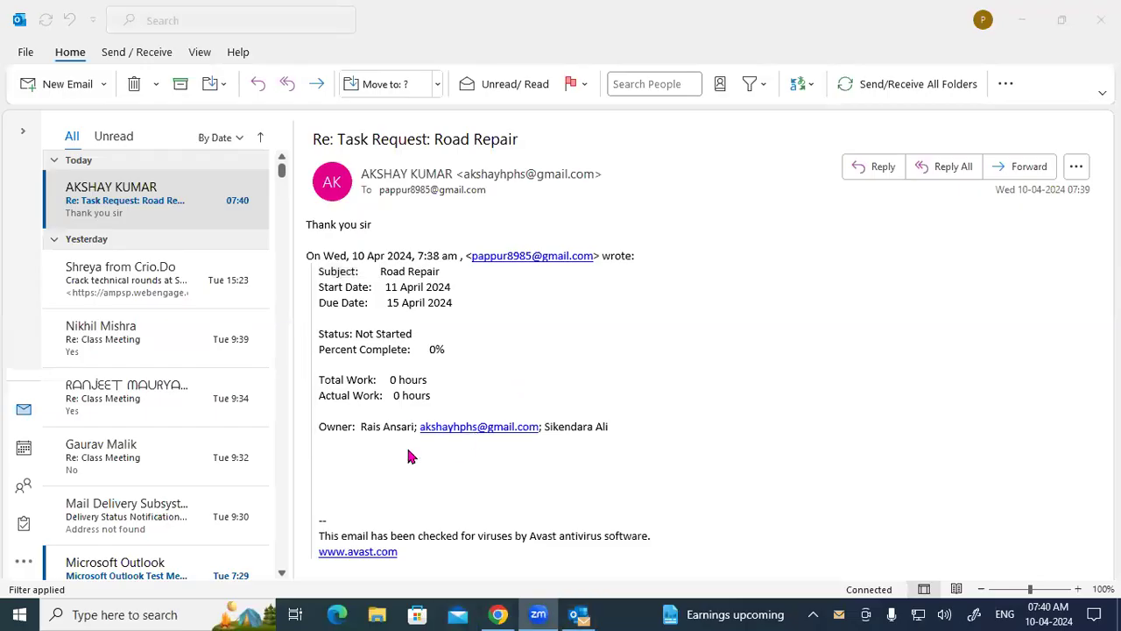
Examine the subject, dates, status, percent complete and work hours quoted in the reply to the Road Repair task request
drag(335, 271, 382, 270)
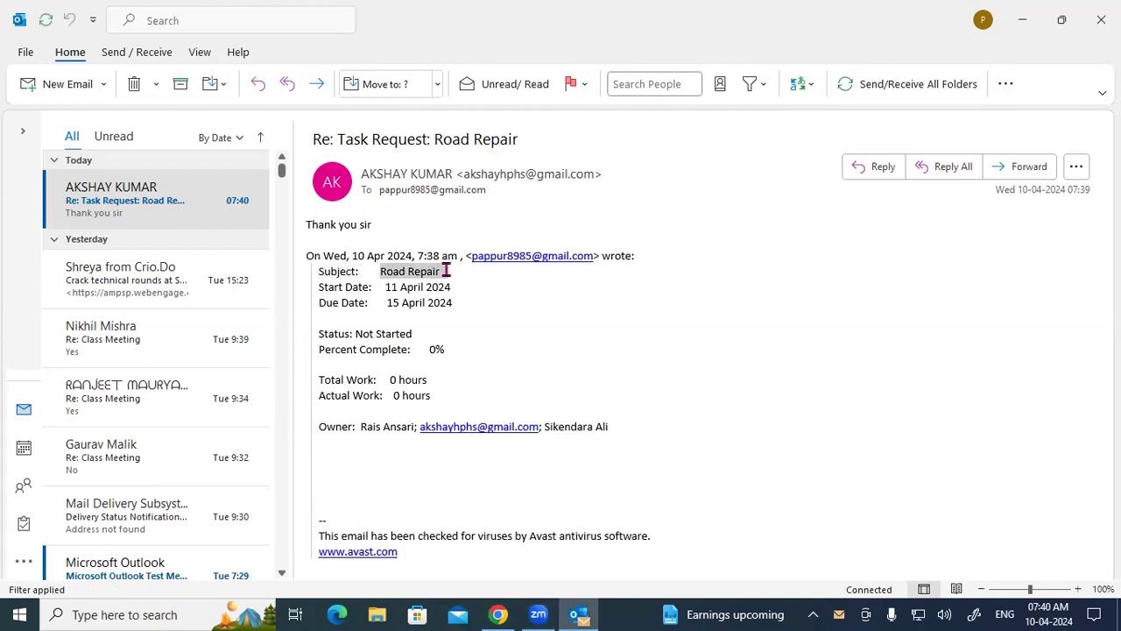
click(371, 288)
drag(370, 287, 455, 284)
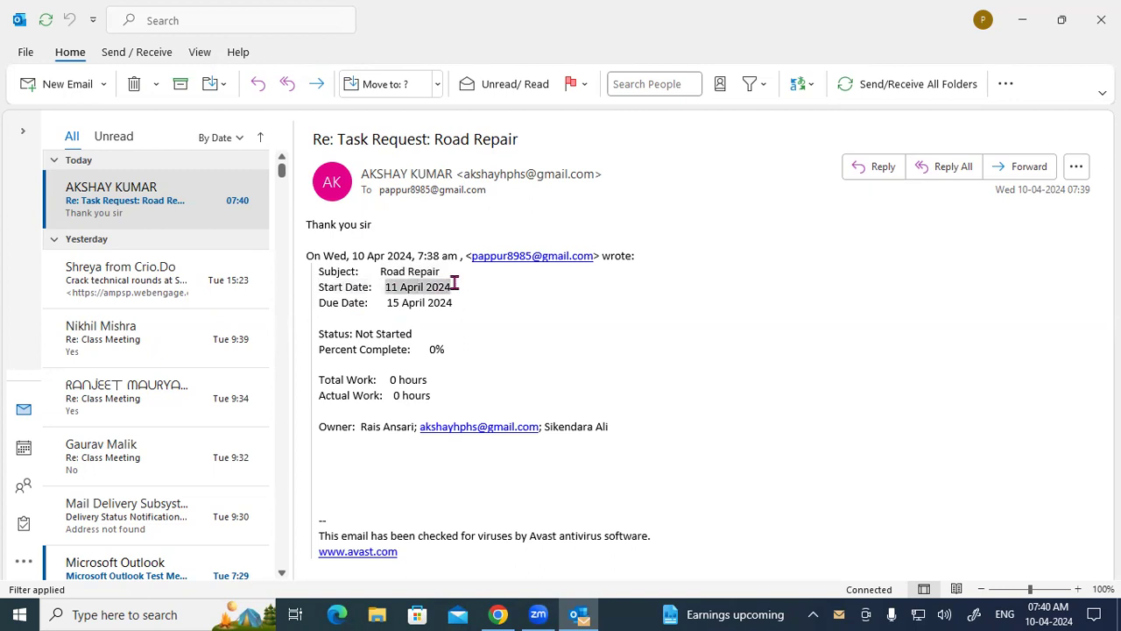
drag(342, 317, 452, 302)
drag(320, 333, 419, 333)
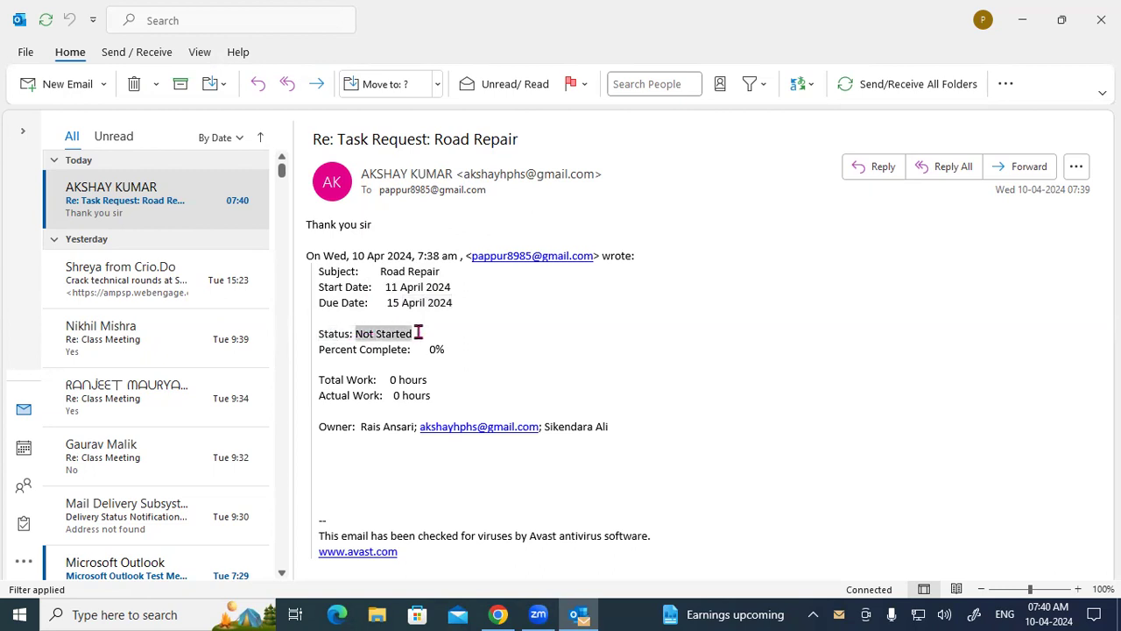
drag(338, 355, 452, 350)
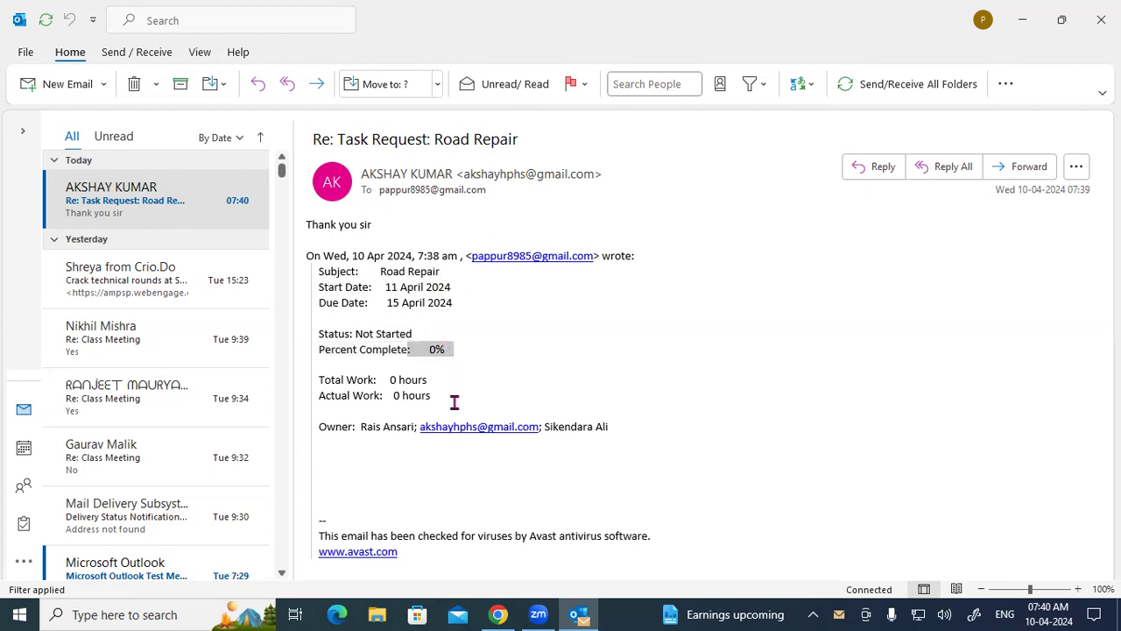
drag(368, 377, 435, 378)
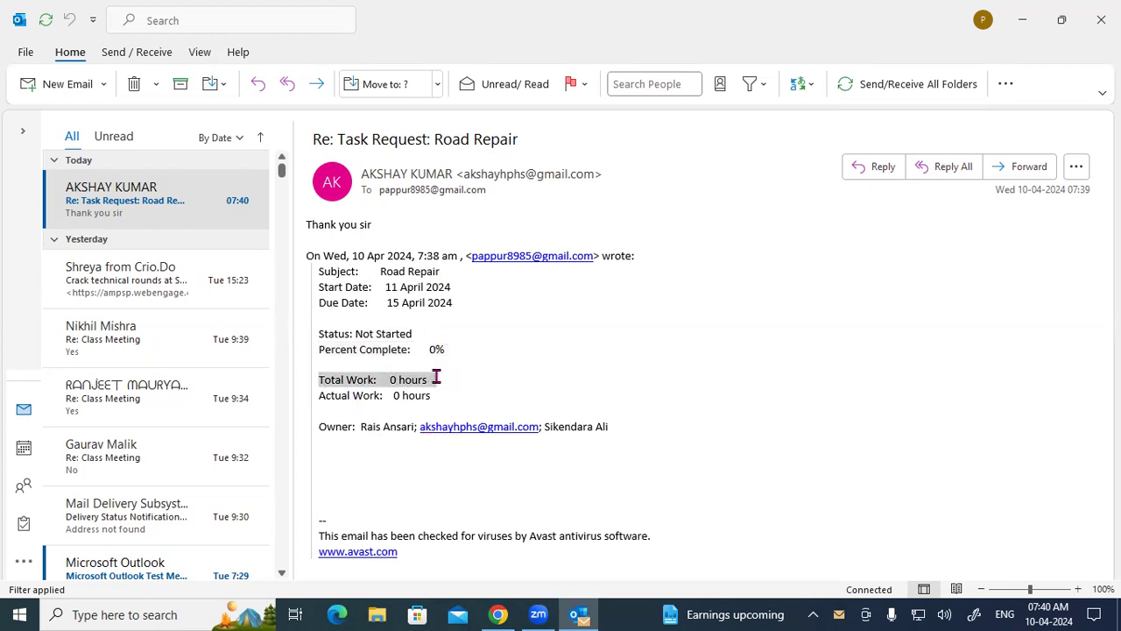
drag(338, 395, 445, 395)
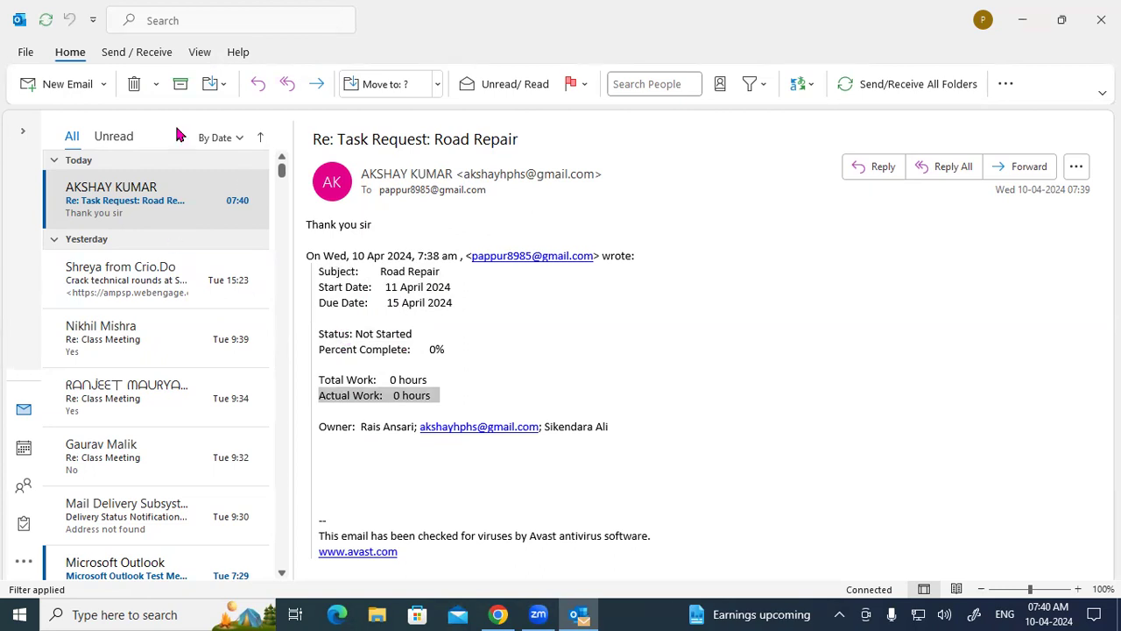
scroll(146, 205, down, 1)
scroll(146, 205, up, 1)
Create a new blank task
click(102, 84)
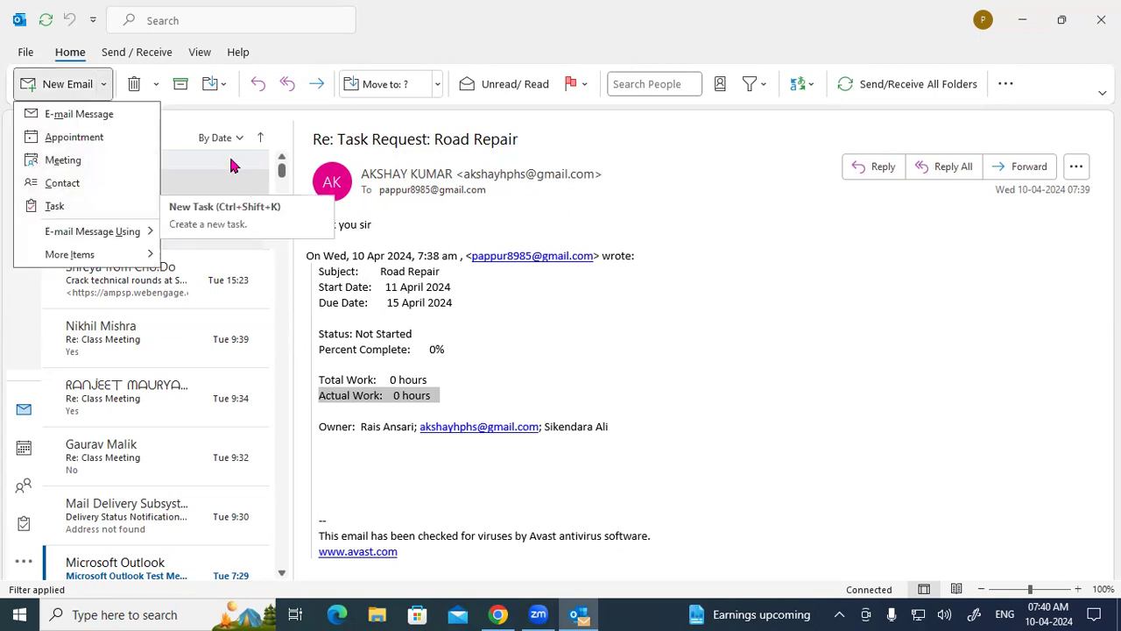
click(173, 126)
click(103, 85)
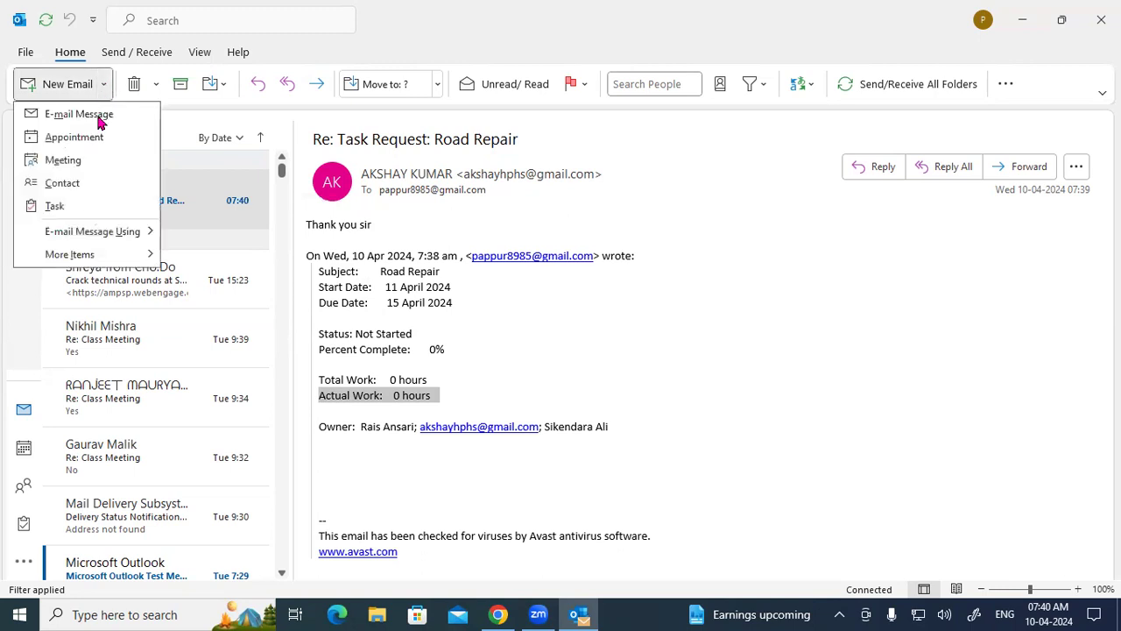
click(79, 216)
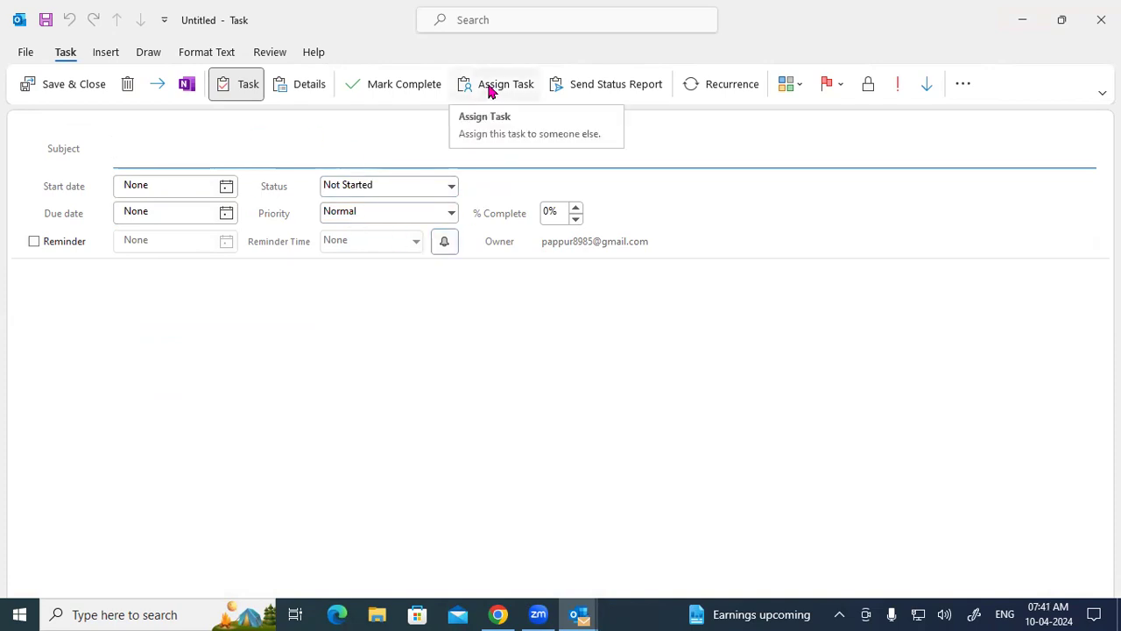
click(606, 84)
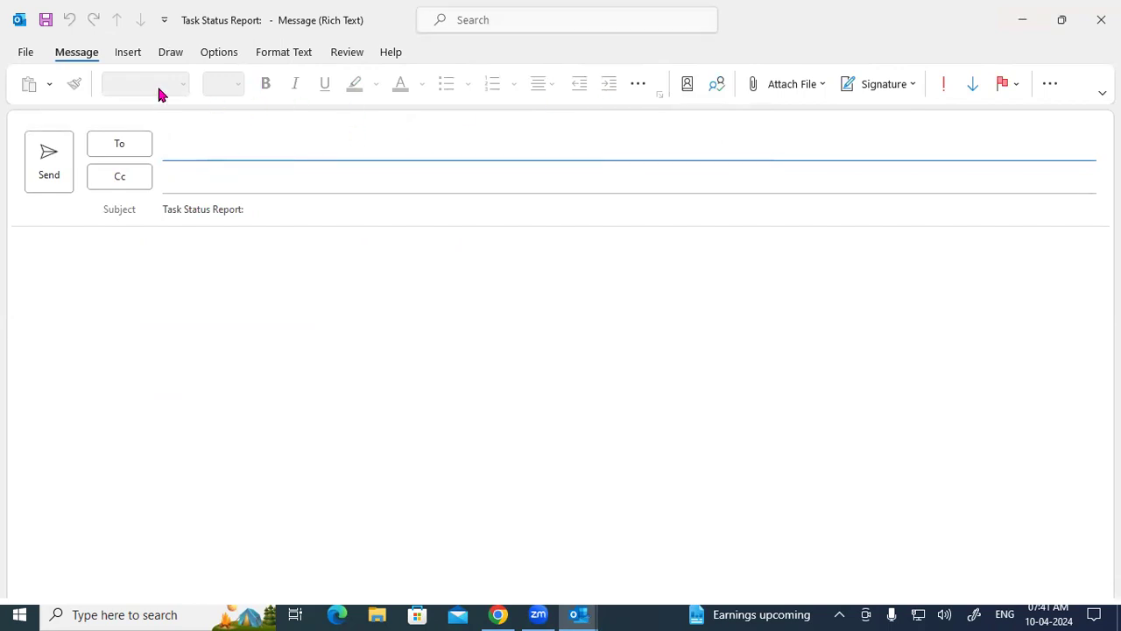
click(1102, 20)
click(567, 352)
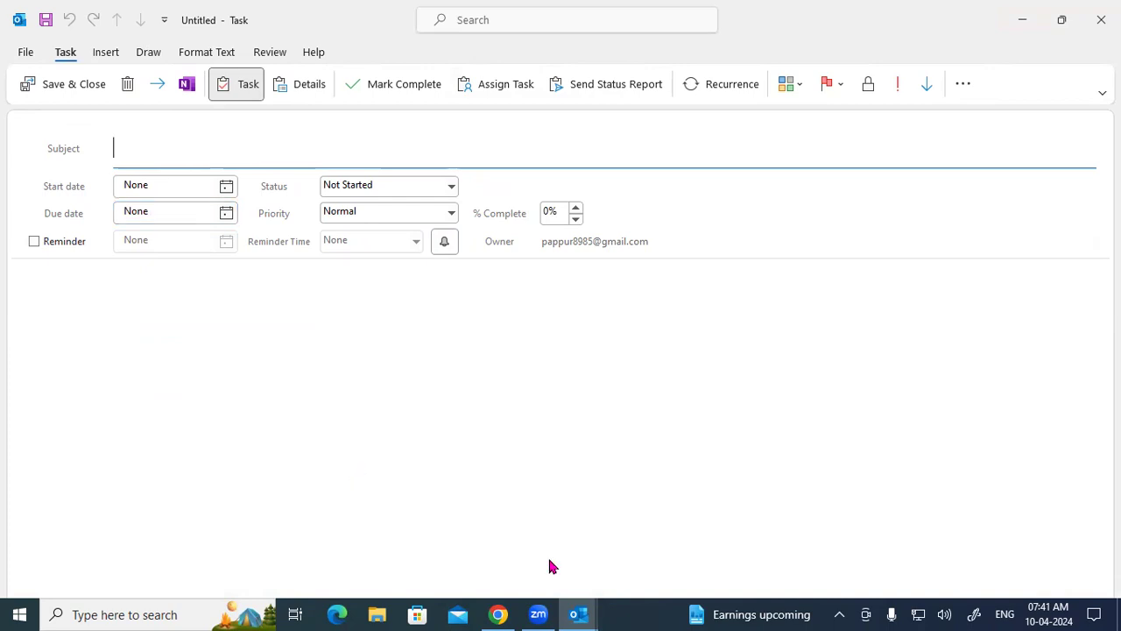
mouse_move(156, 293)
mouse_down()
mouse_move(190, 302)
mouse_move(143, 282)
mouse_move(202, 295)
mouse_move(153, 279)
mouse_move(673, 218)
mouse_up()
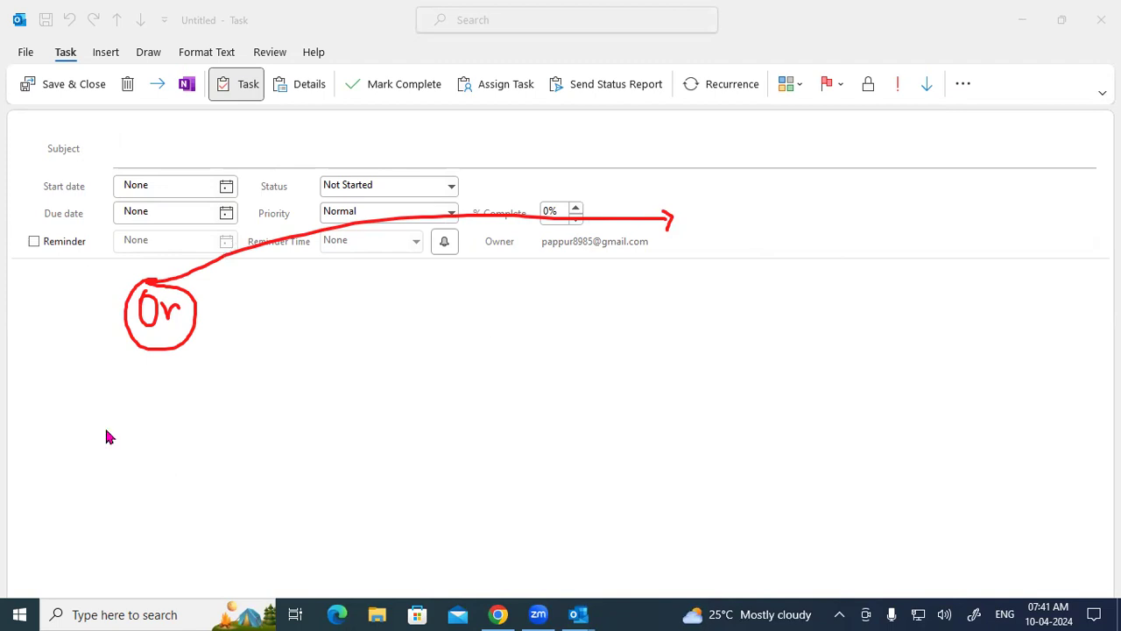
click(272, 227)
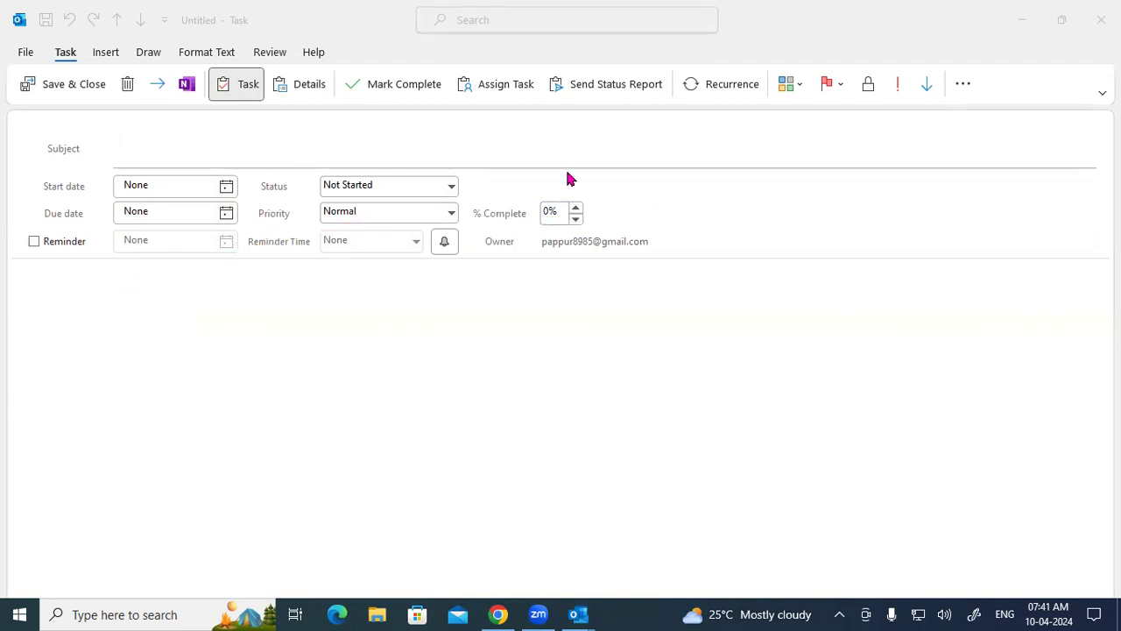
Start a status report for the blank task, address it to one suggested contact, and discard the message without saving
click(602, 84)
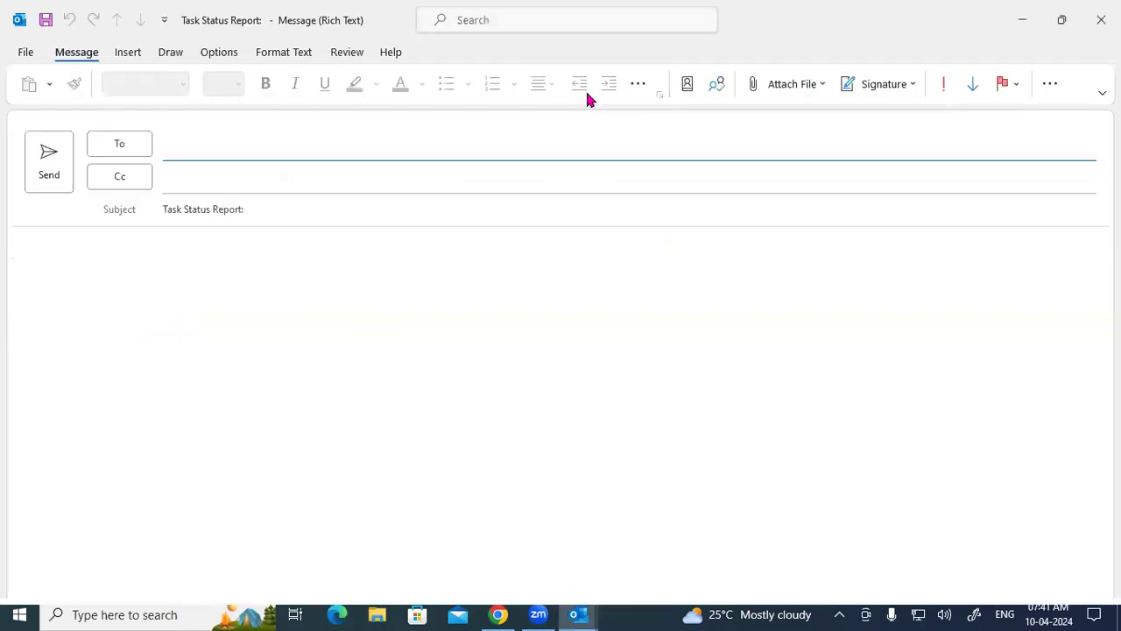
click(179, 148)
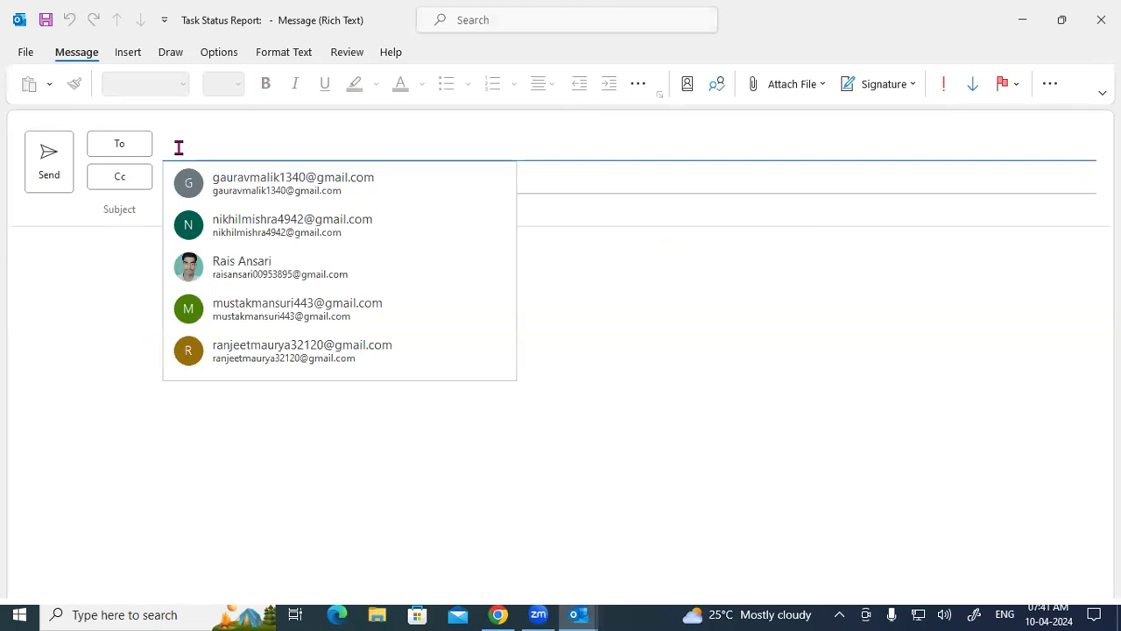
click(246, 272)
click(65, 282)
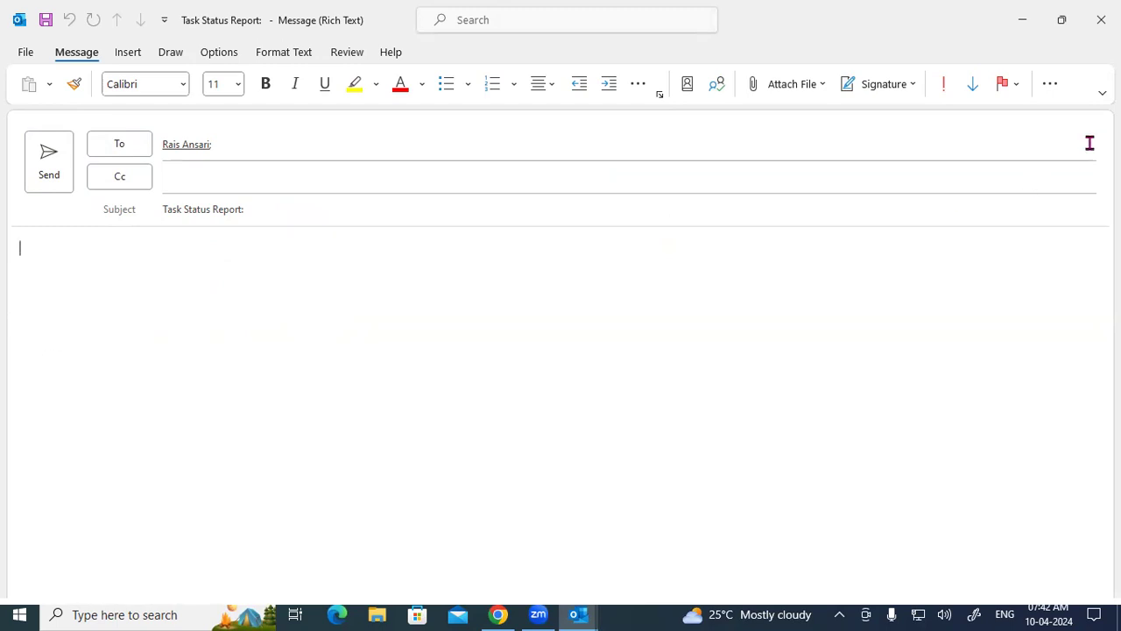
click(1102, 19)
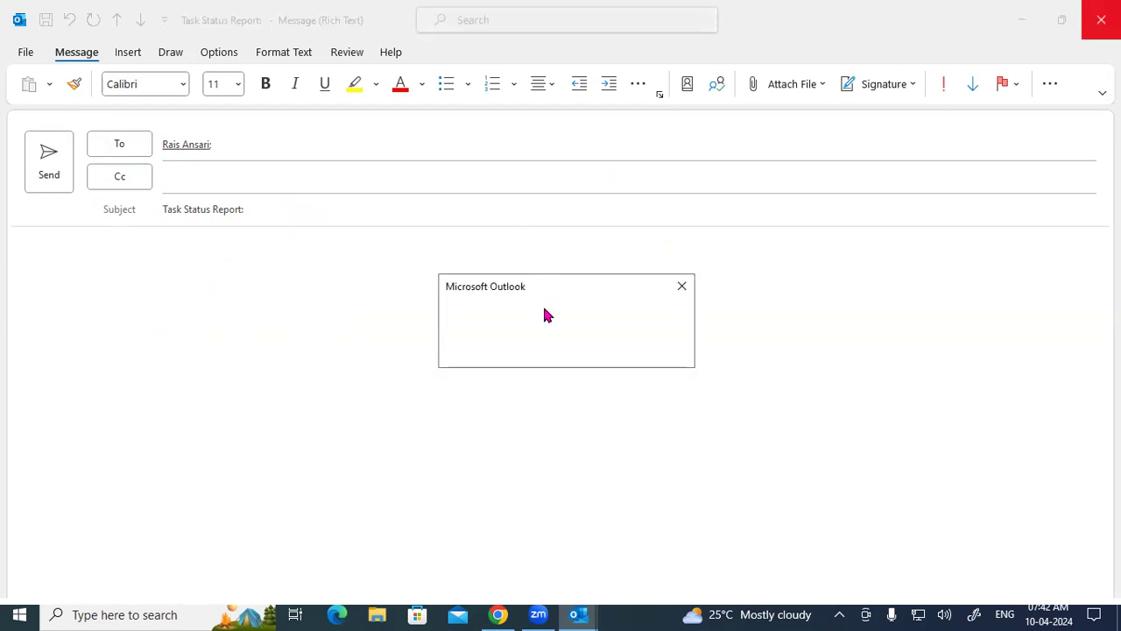
drag(534, 276, 526, 257)
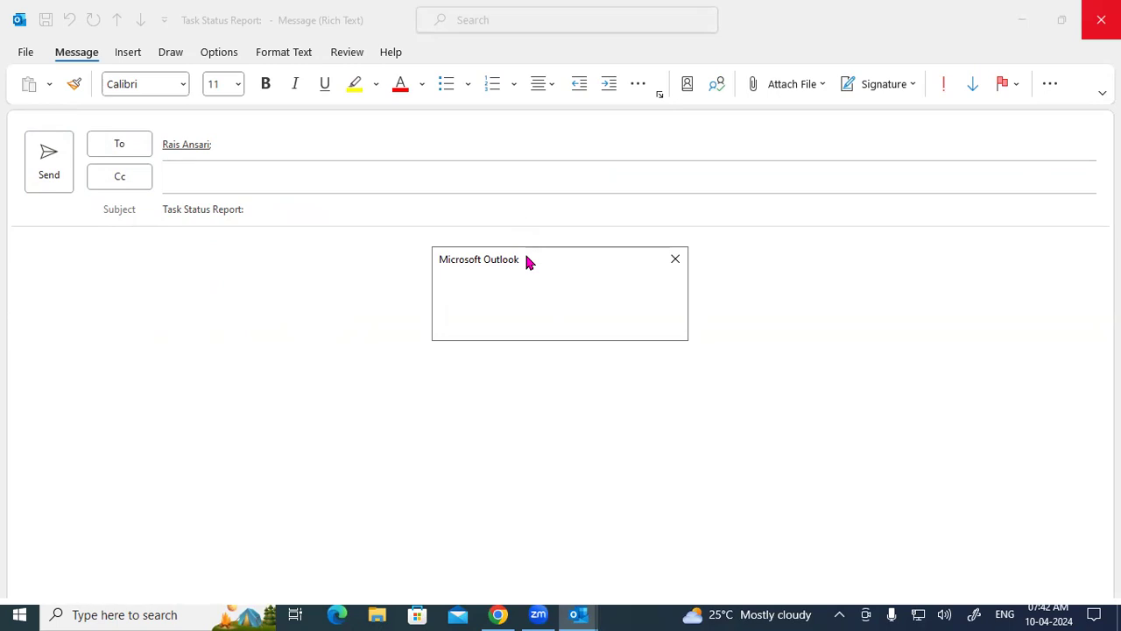
drag(527, 257, 529, 173)
click(891, 246)
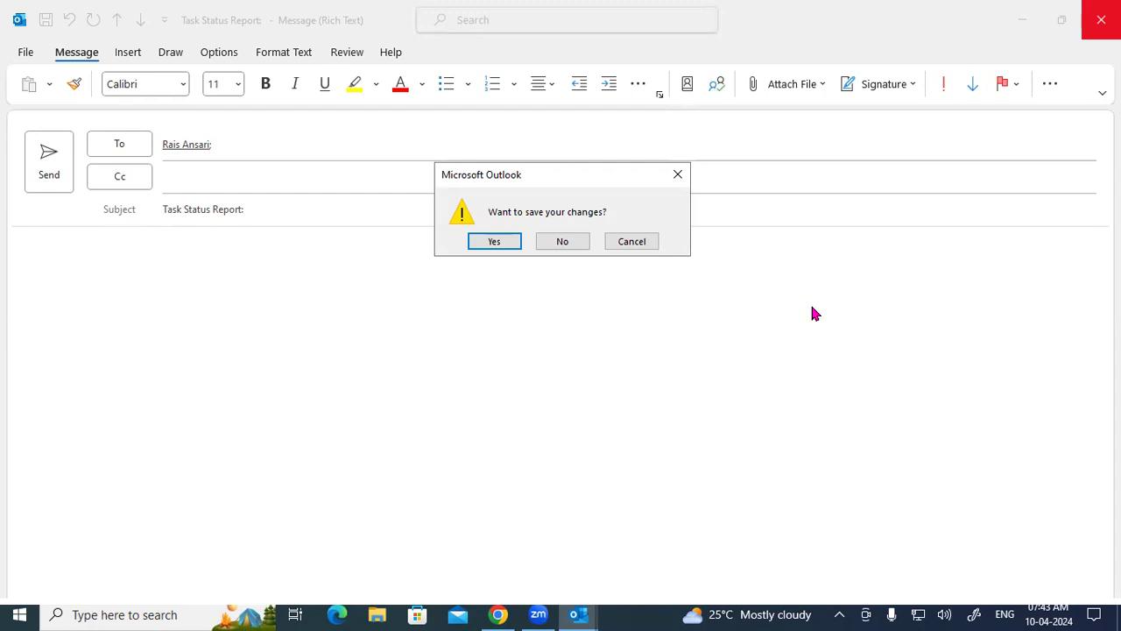
click(580, 241)
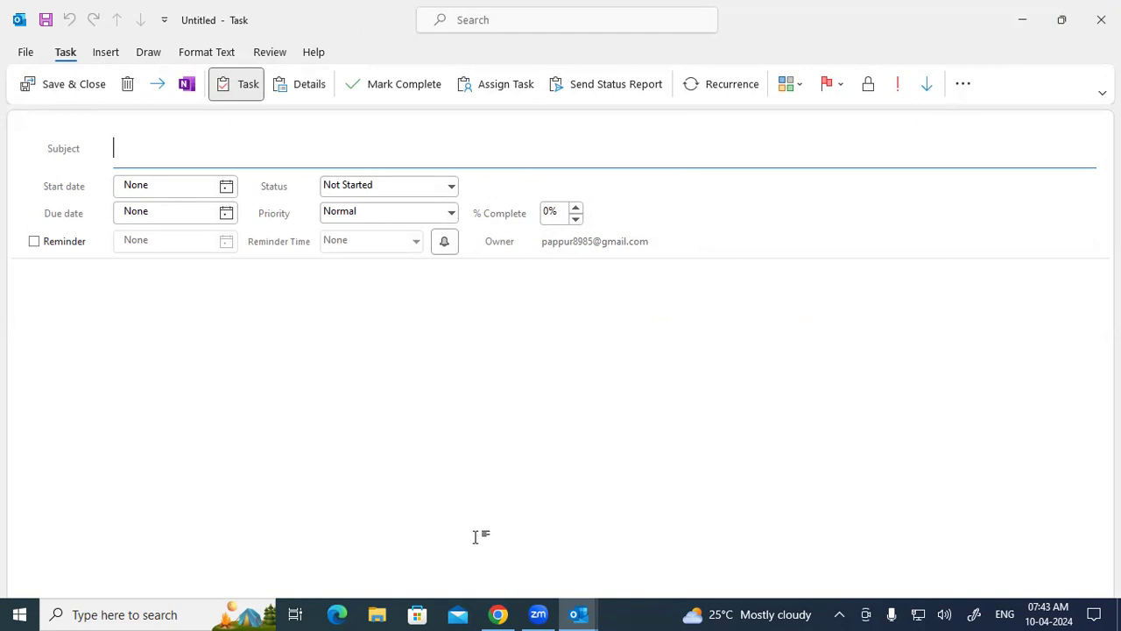
mouse_move(390, 311)
mouse_down()
mouse_move(465, 232)
mouse_move(496, 245)
mouse_move(466, 248)
mouse_up()
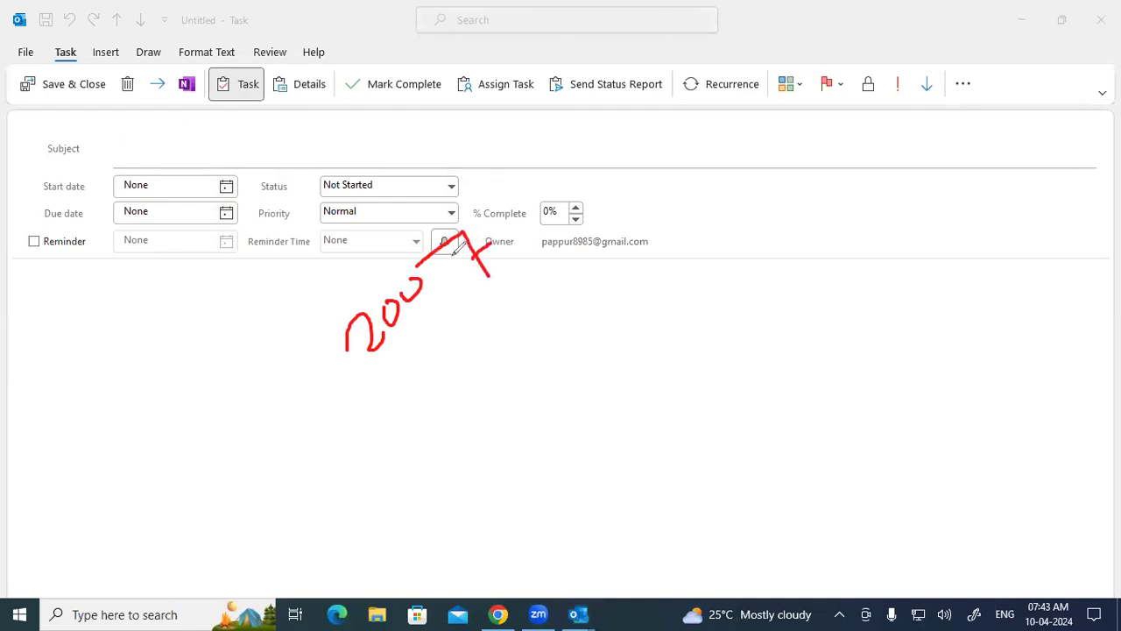
drag(724, 168, 729, 171)
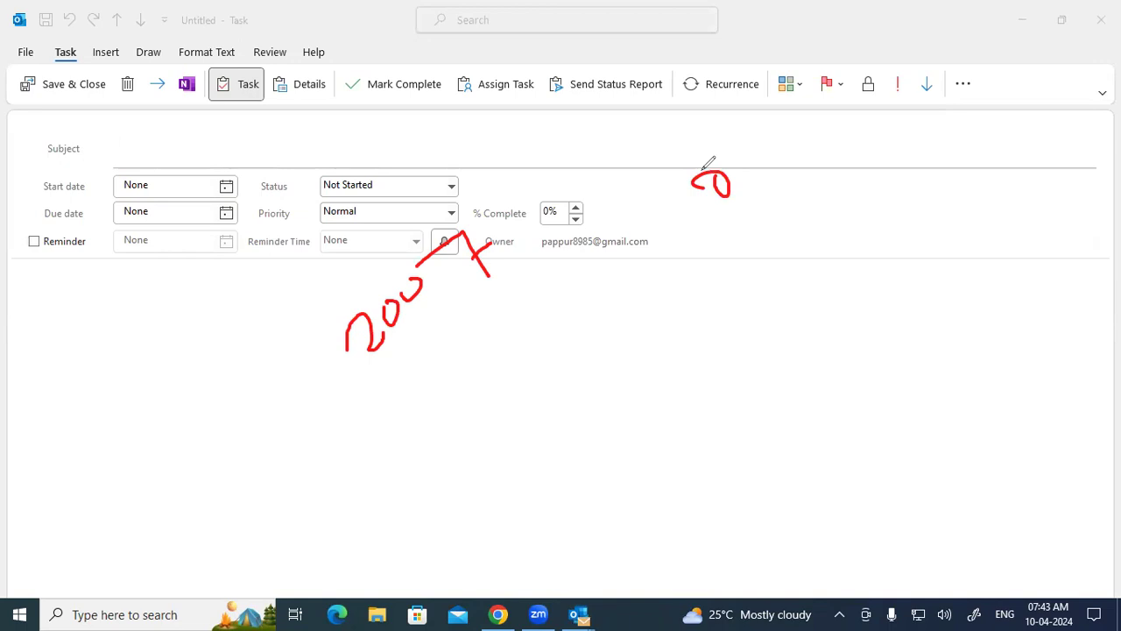
mouse_move(713, 298)
mouse_down()
mouse_move(728, 291)
mouse_move(731, 326)
mouse_up()
mouse_move(754, 274)
mouse_down()
mouse_move(754, 313)
mouse_move(771, 270)
mouse_up()
mouse_move(774, 272)
mouse_down()
mouse_move(791, 264)
mouse_move(793, 302)
mouse_up()
mouse_move(746, 257)
mouse_down()
mouse_move(762, 349)
mouse_move(763, 242)
mouse_move(748, 256)
mouse_up()
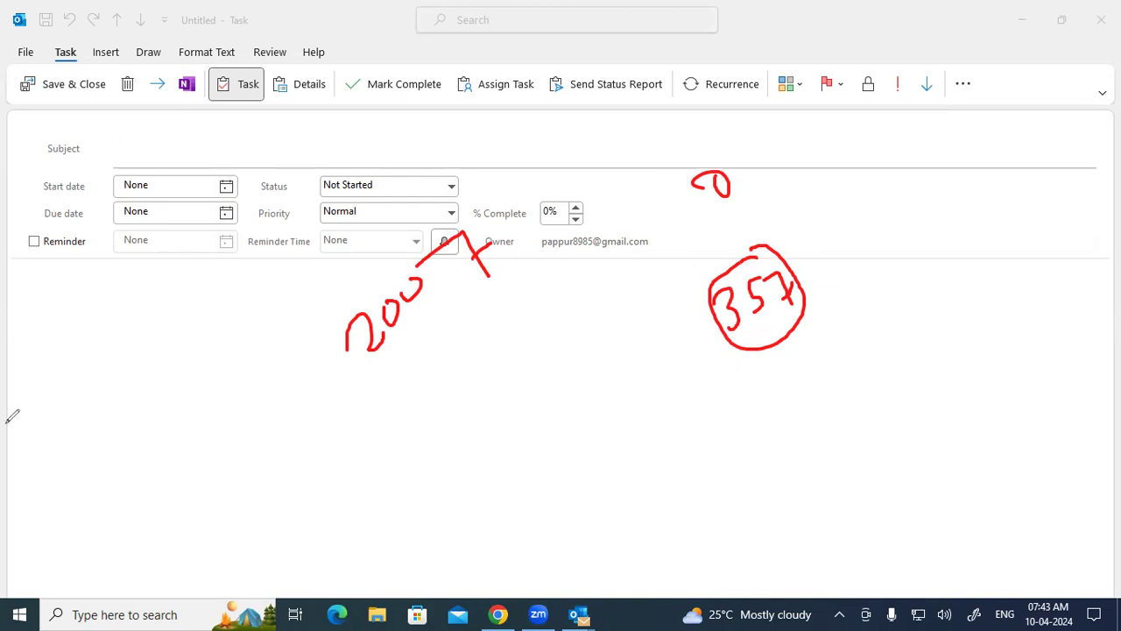
mouse_move(289, 306)
mouse_down()
mouse_move(301, 340)
mouse_move(326, 310)
mouse_move(309, 308)
mouse_move(307, 322)
mouse_up()
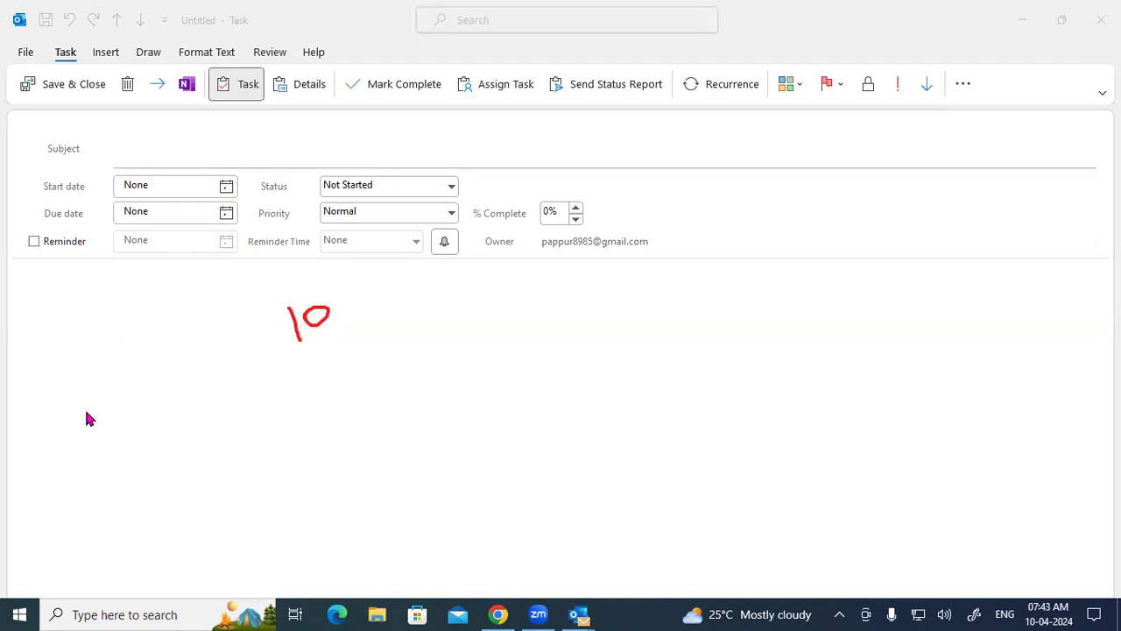
key(Escape)
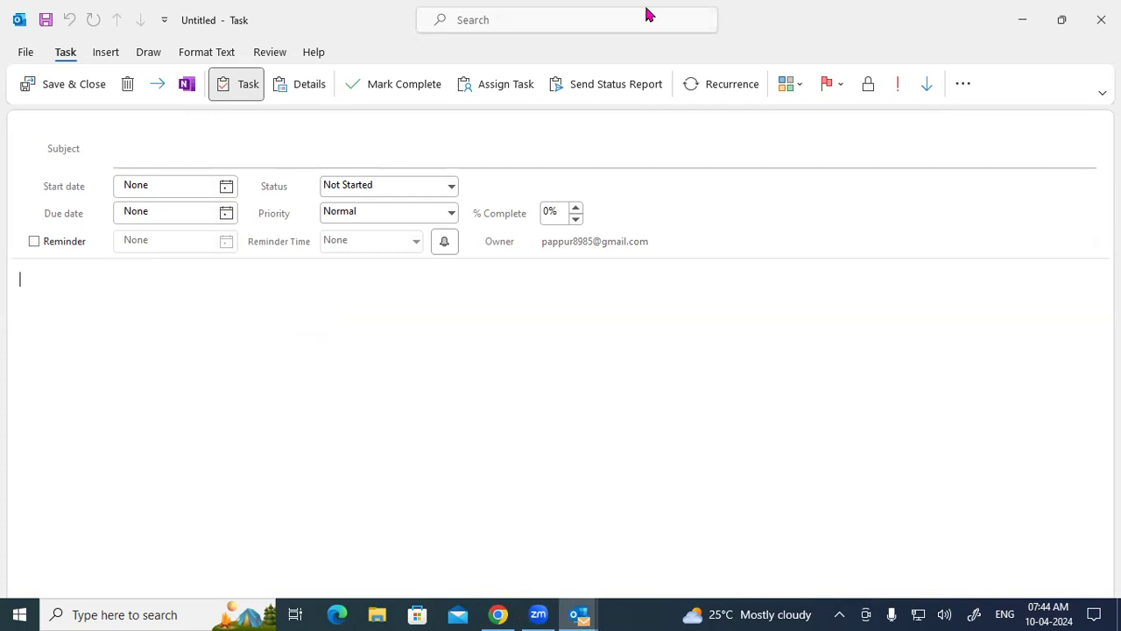
Switch to Chrome, open the Security settings of the signed-in Google Account and review how it signs in to Google
key(alt+Tab)
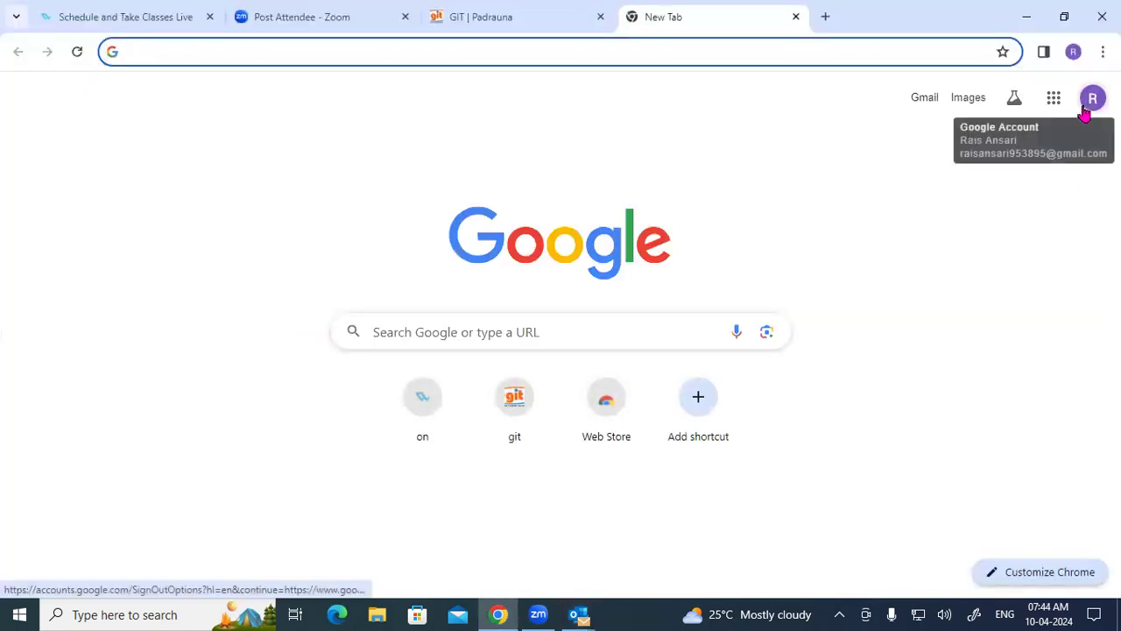
click(1087, 106)
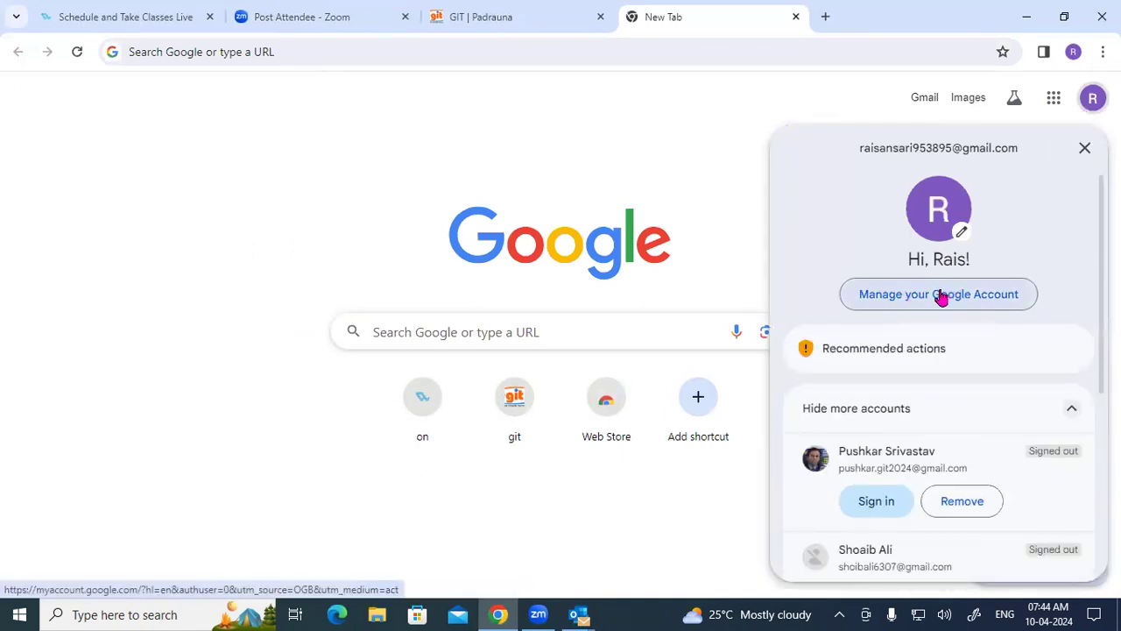
click(942, 296)
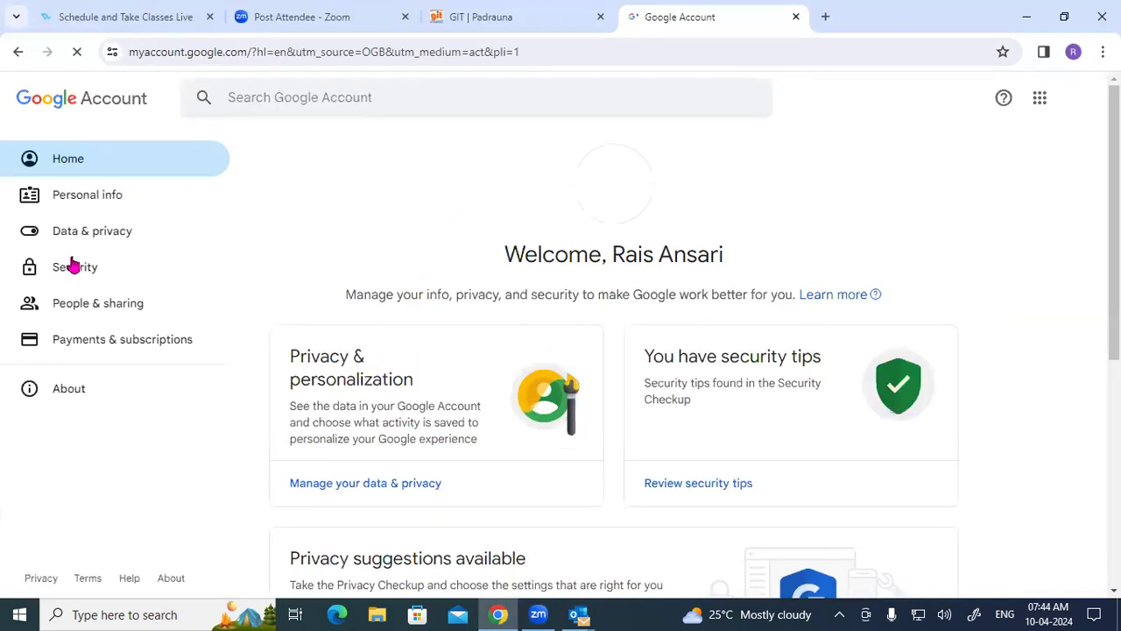
click(72, 268)
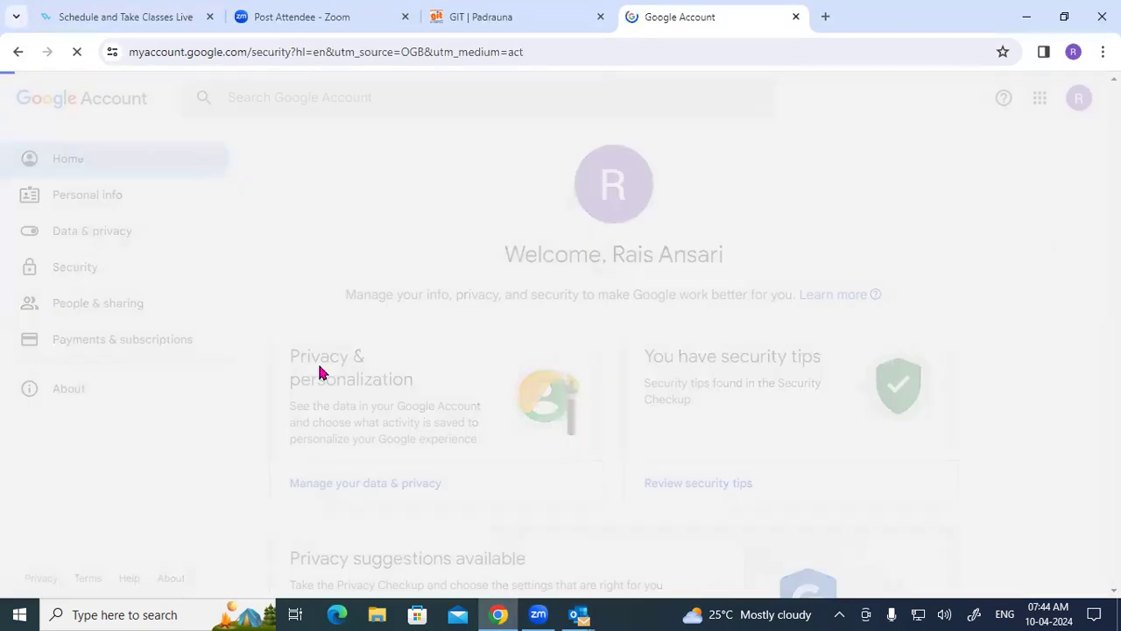
scroll(456, 412, down, 3)
scroll(459, 416, down, 2)
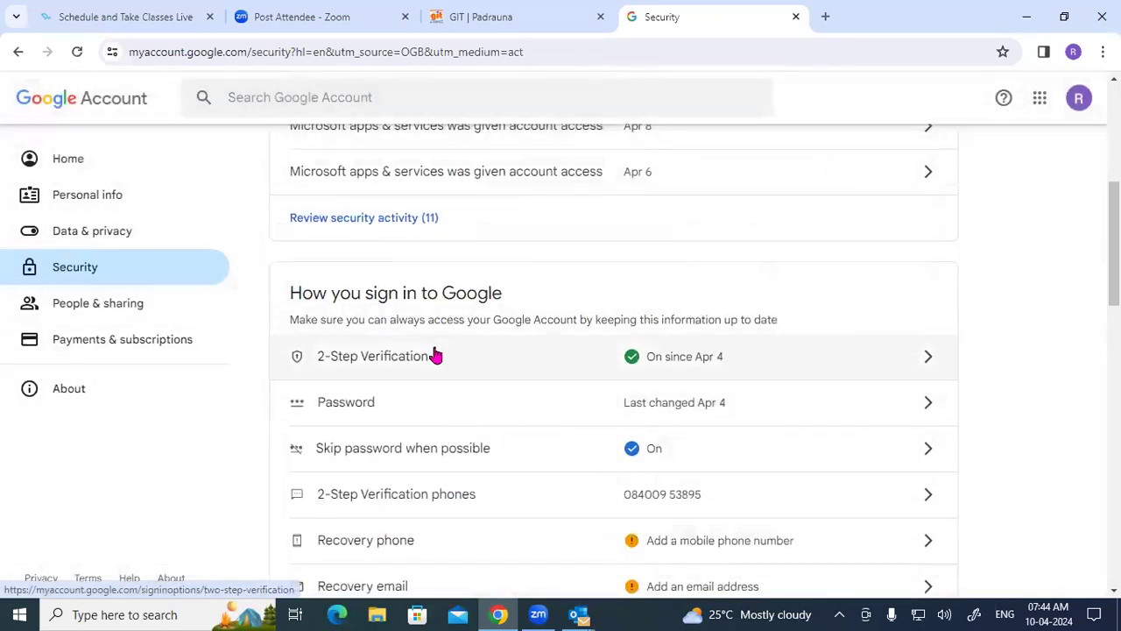
scroll(391, 253, up, 3)
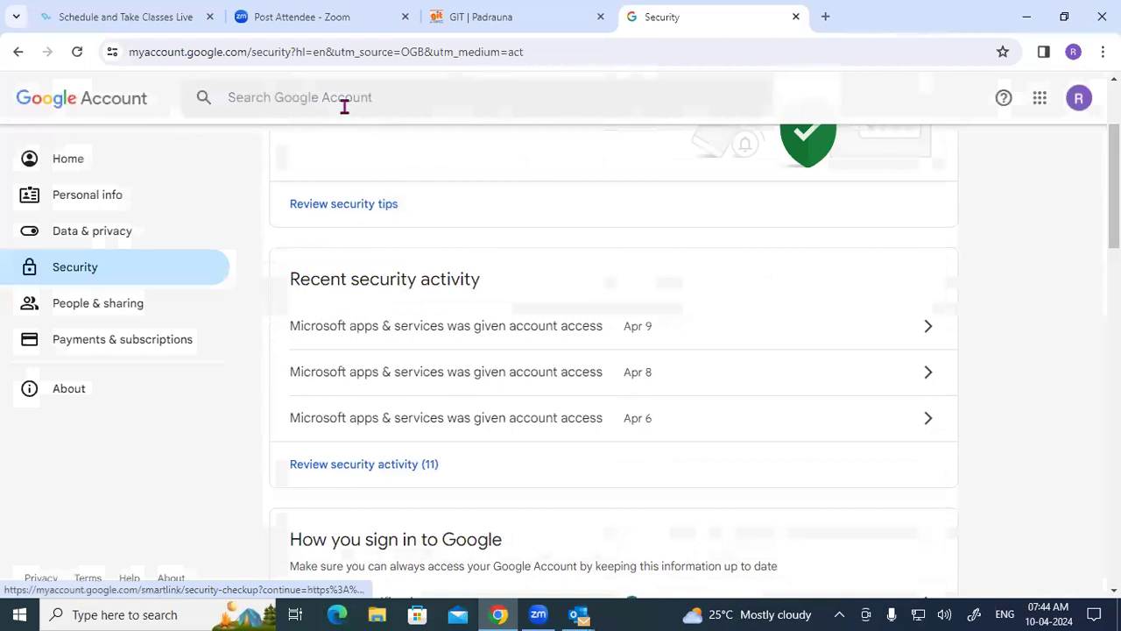
Search the account settings for "app pa", open App passwords, and enter the account password to verify the identity
click(342, 100)
text(app)
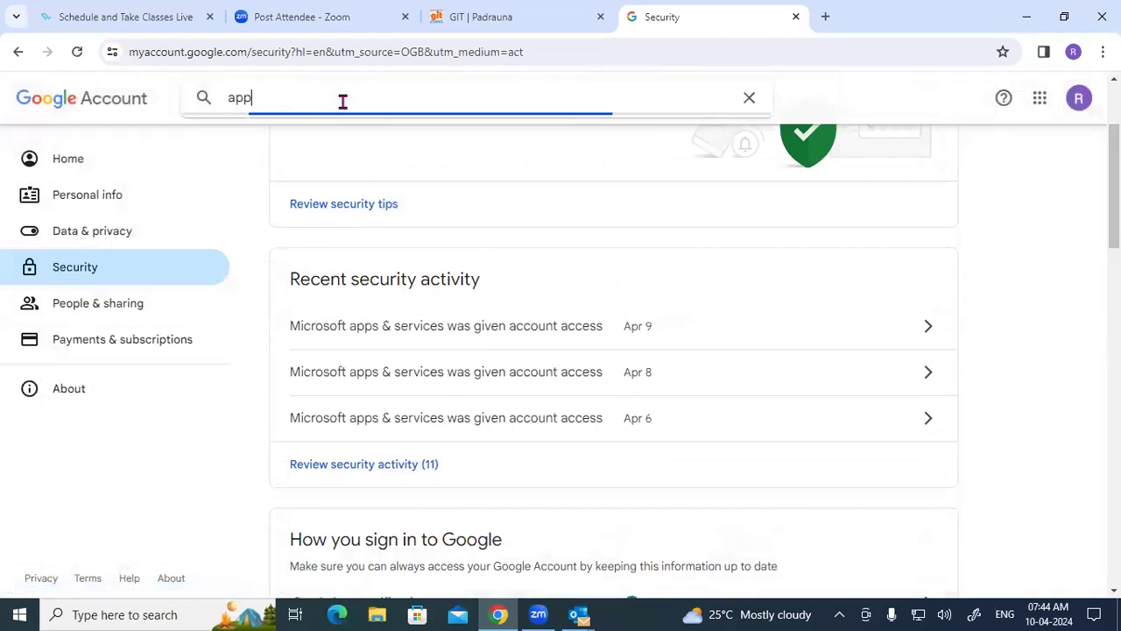
text( pa)
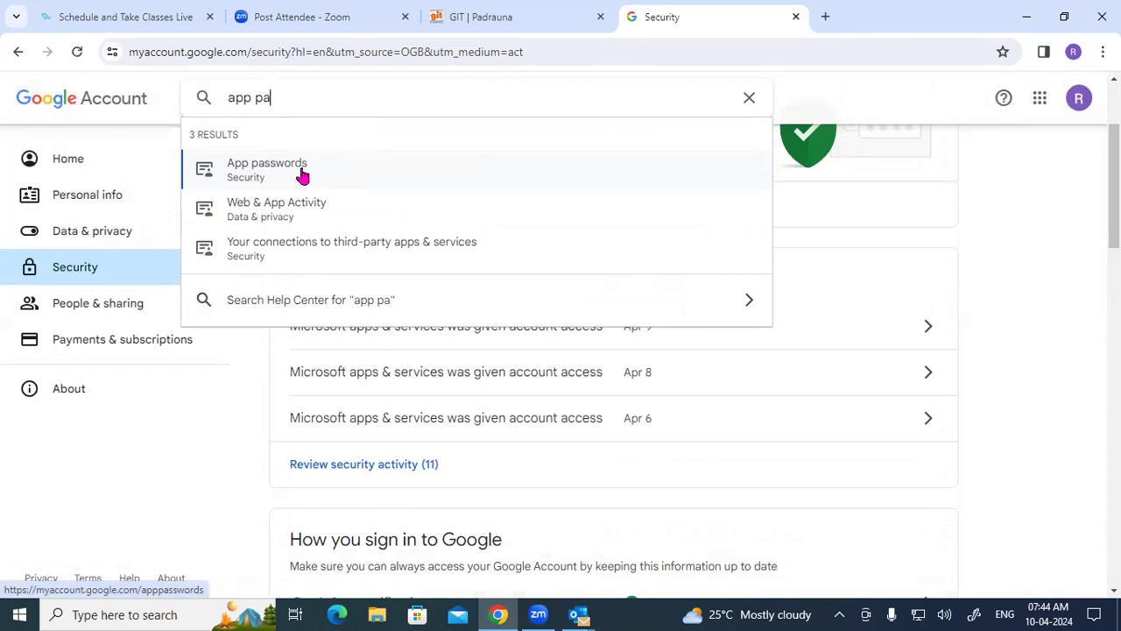
click(302, 172)
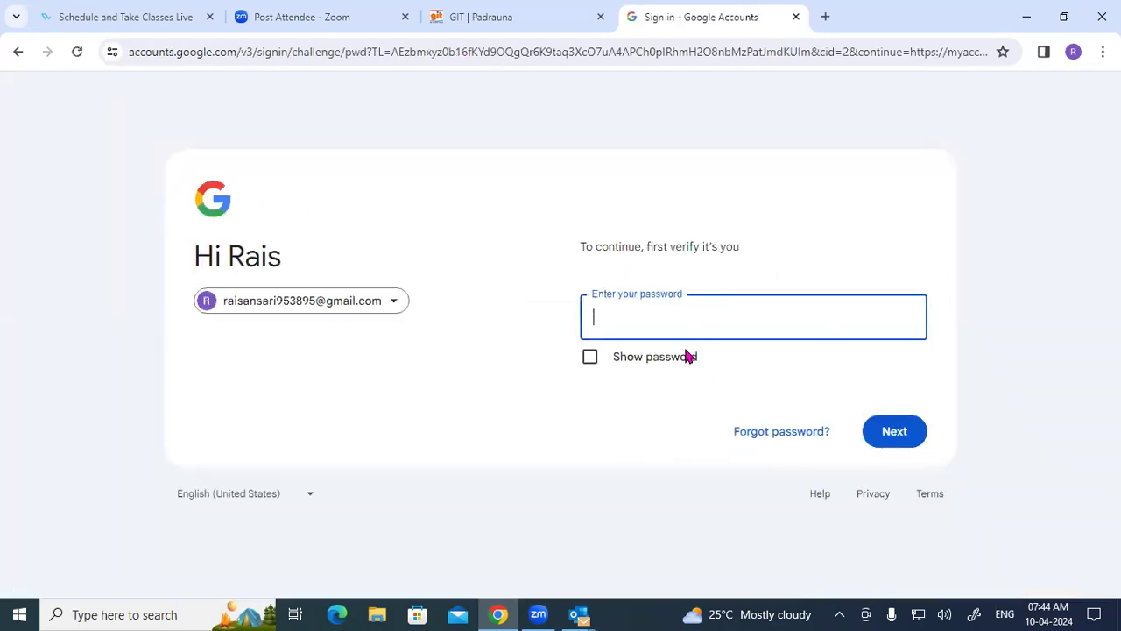
text(*********)
key(Return)
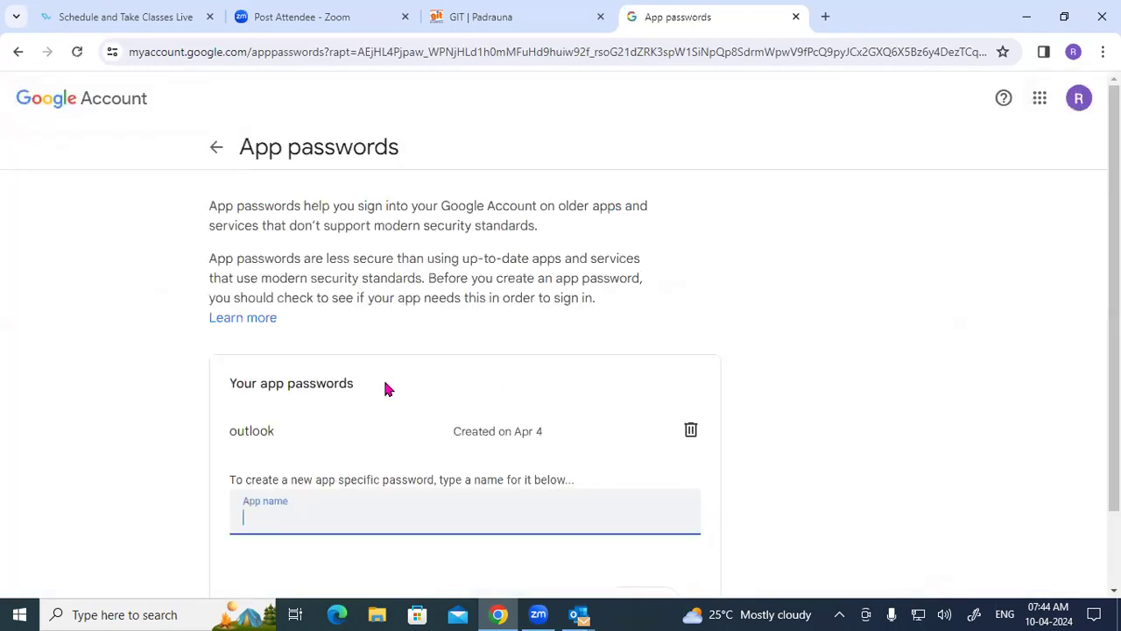
Examine the existing outlook entry and its creation date in the list of app passwords
scroll(381, 388, down, 1)
click(254, 343)
drag(230, 341, 543, 340)
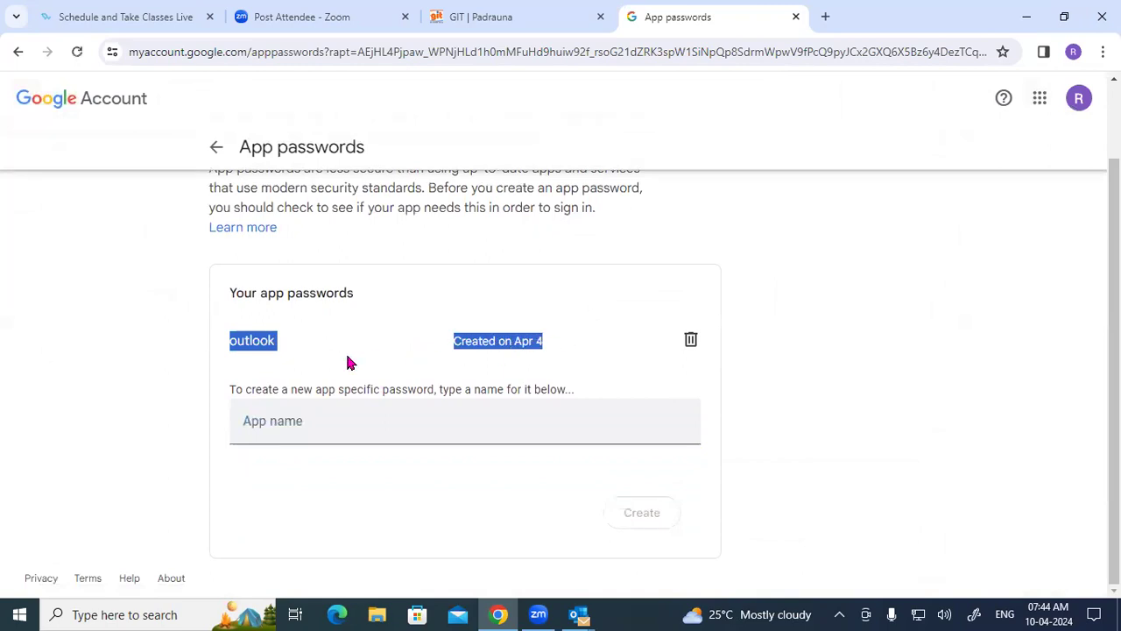
click(238, 341)
drag(231, 341, 281, 345)
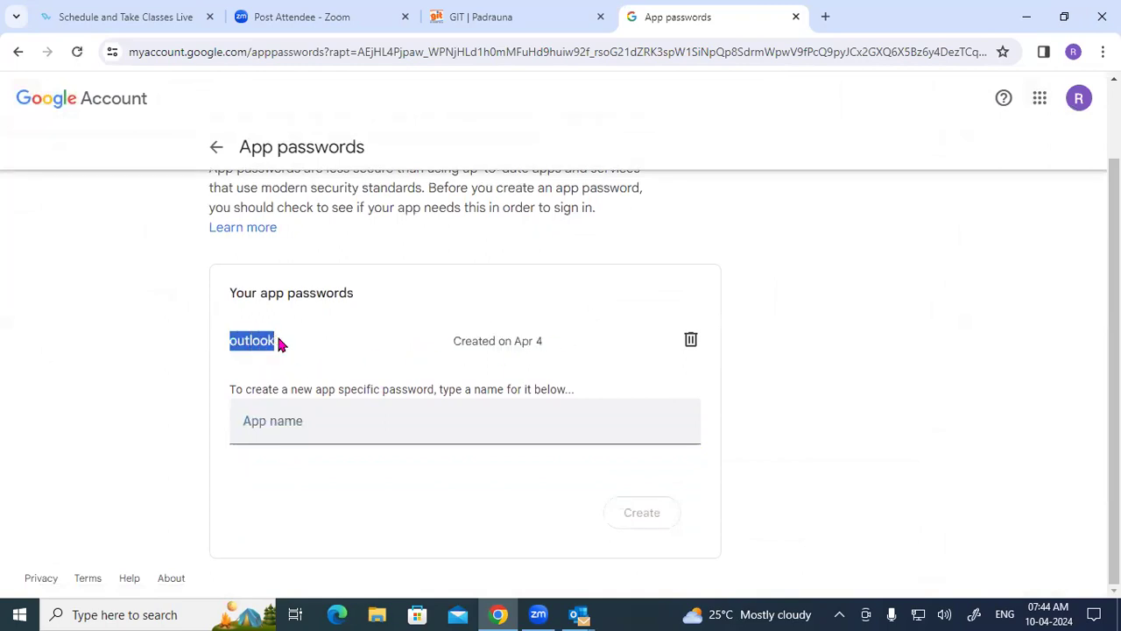
Create an app password named Outlook, select the generated password and close its dialog
click(278, 431)
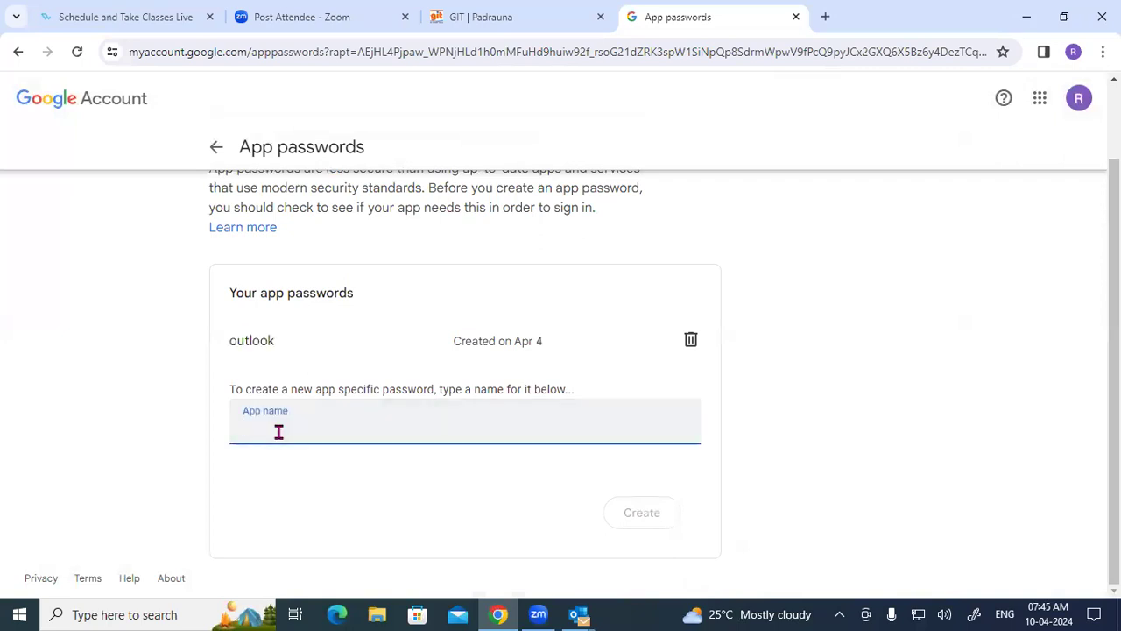
text(Outloo)
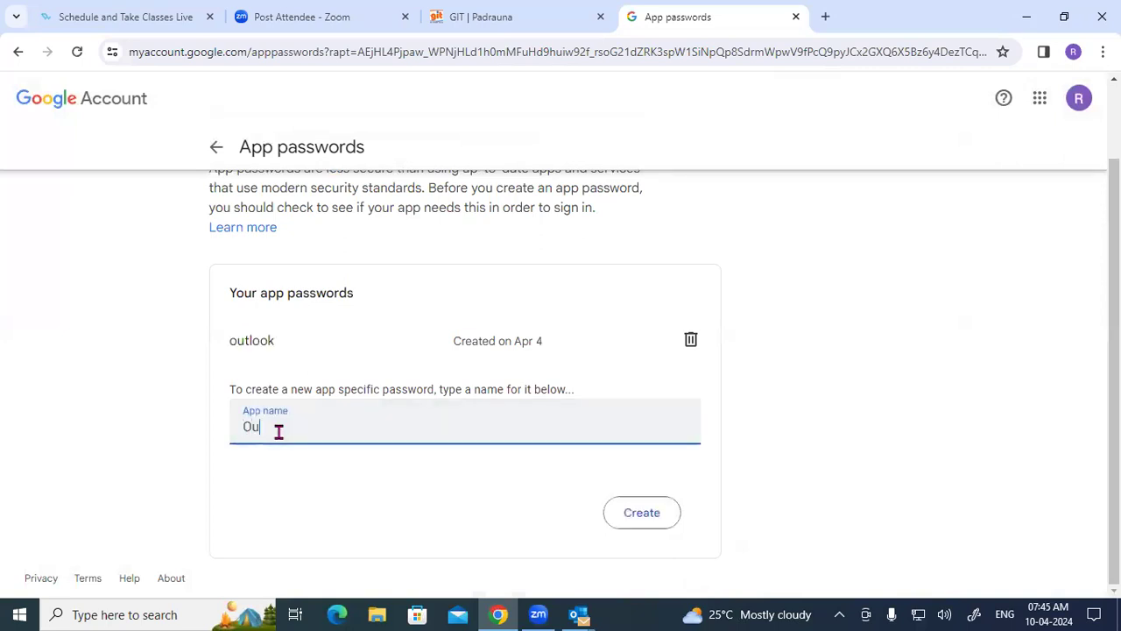
text(k)
click(642, 513)
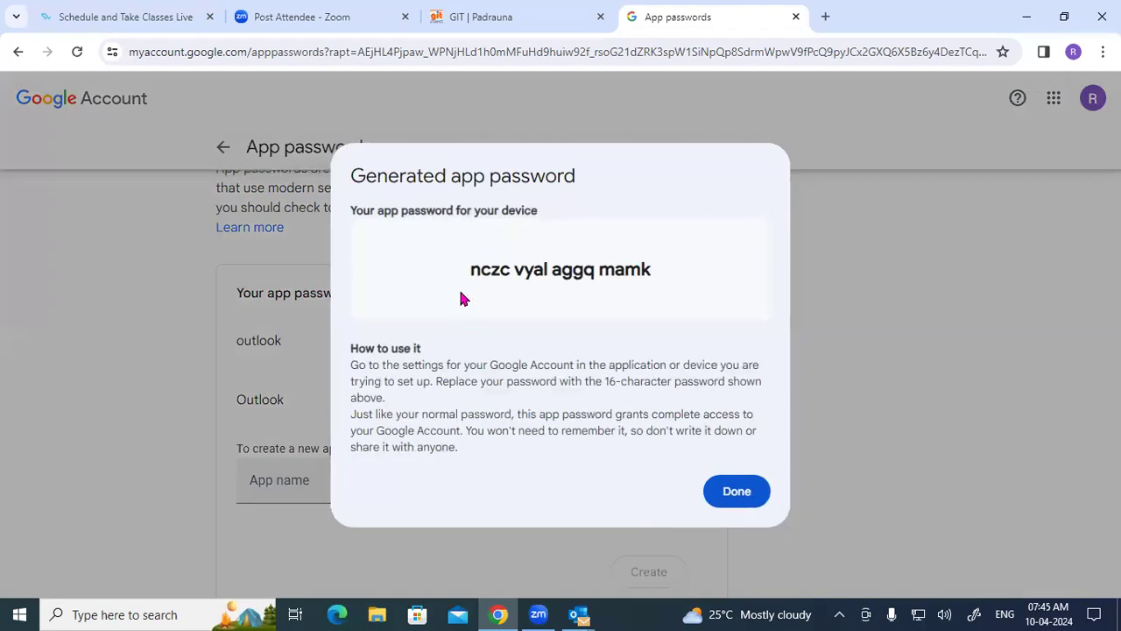
drag(470, 270, 662, 277)
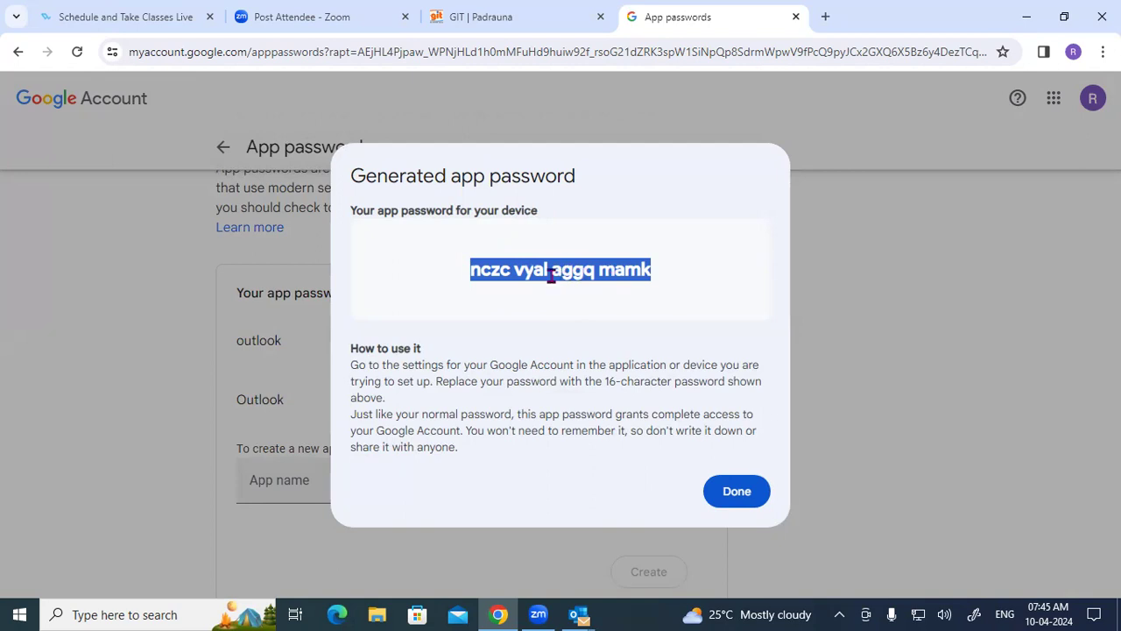
click(475, 286)
drag(471, 271, 674, 272)
click(737, 491)
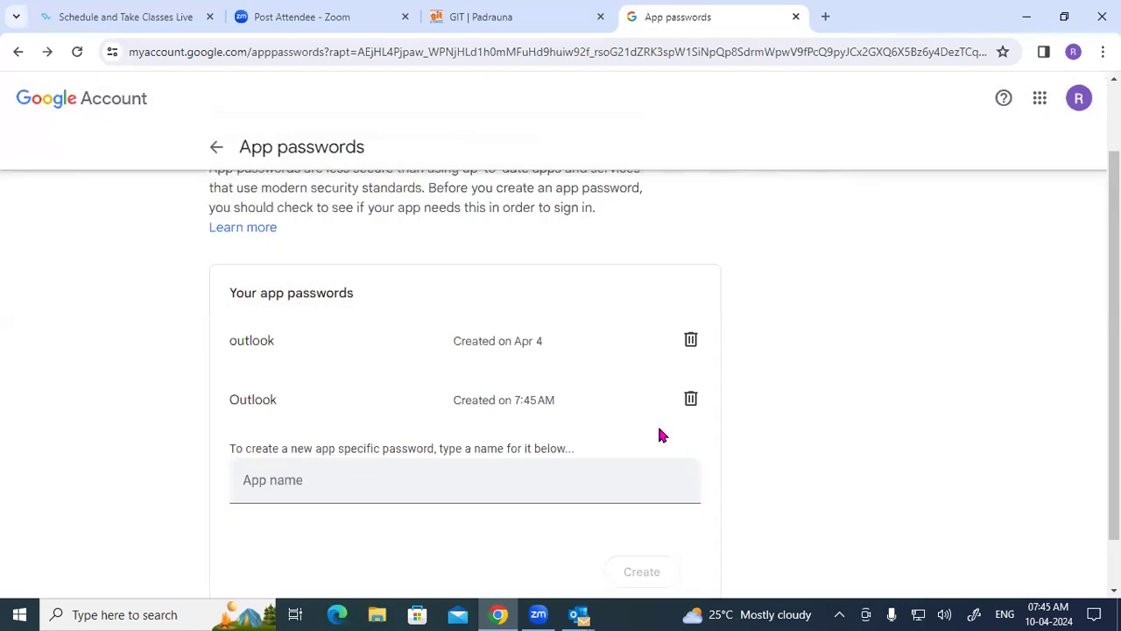
Open the signed-in Google Account from a new browser tab and go to how it signs in under its Security settings
click(825, 17)
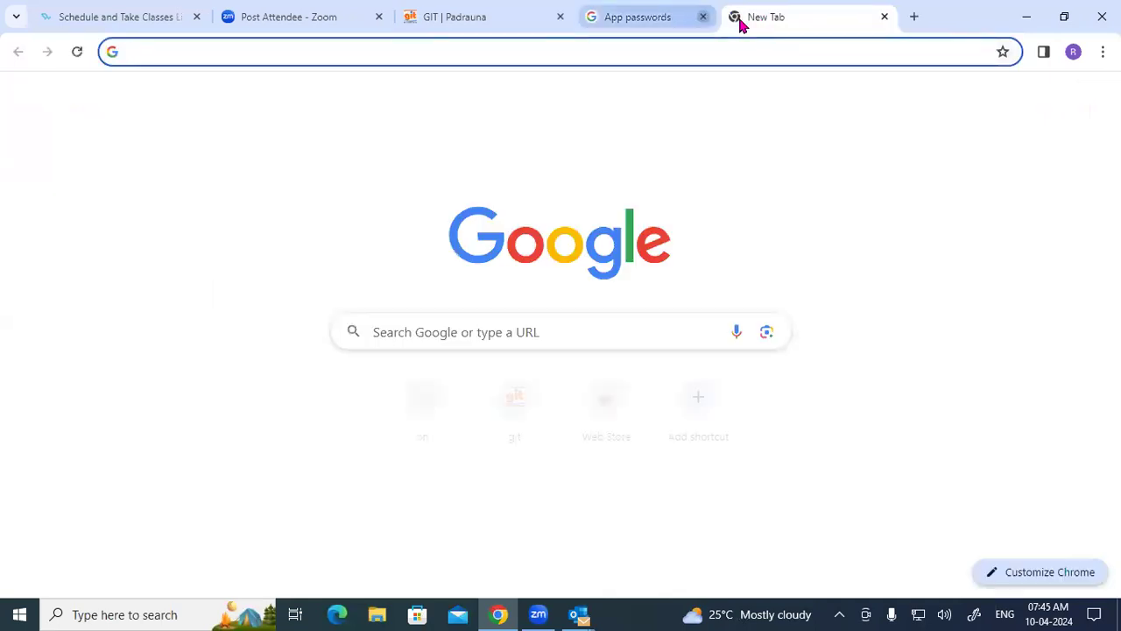
click(1089, 104)
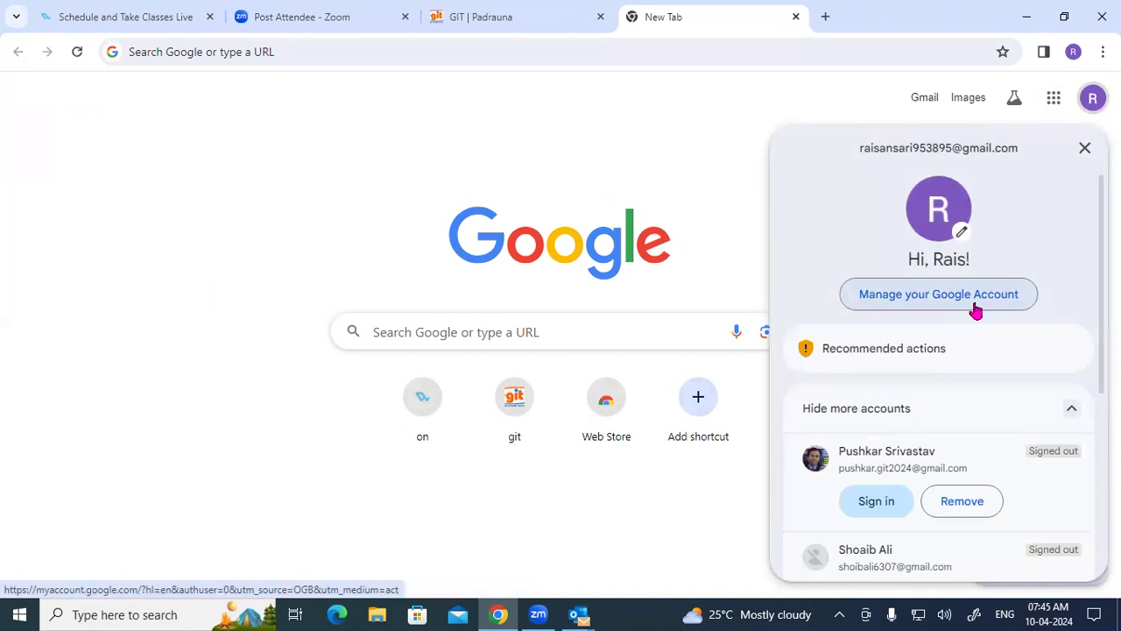
click(976, 311)
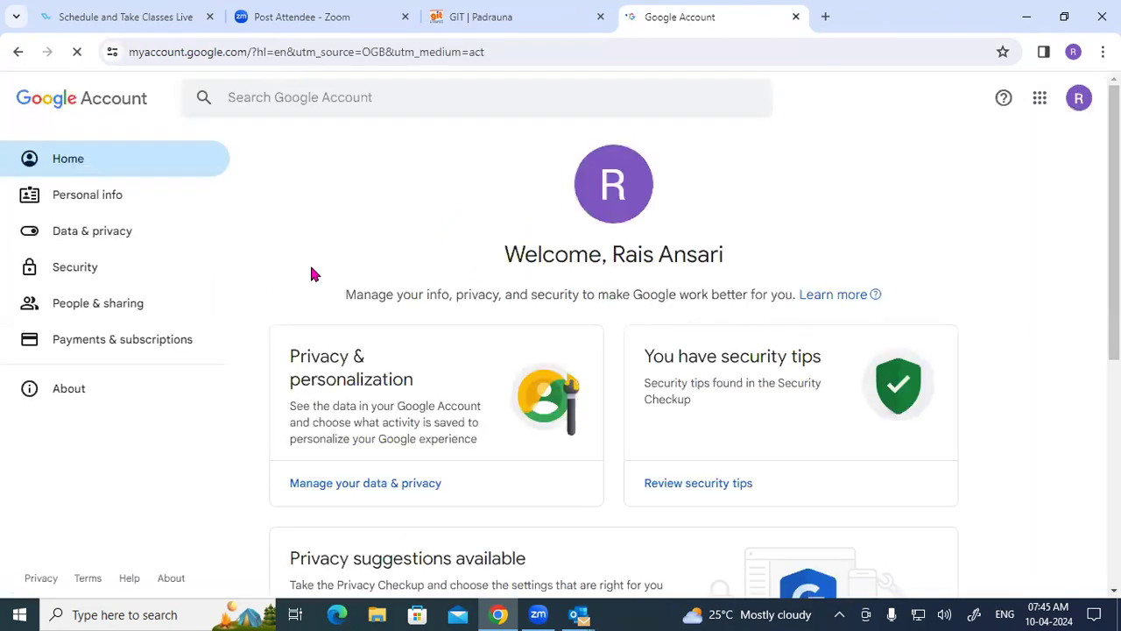
click(81, 271)
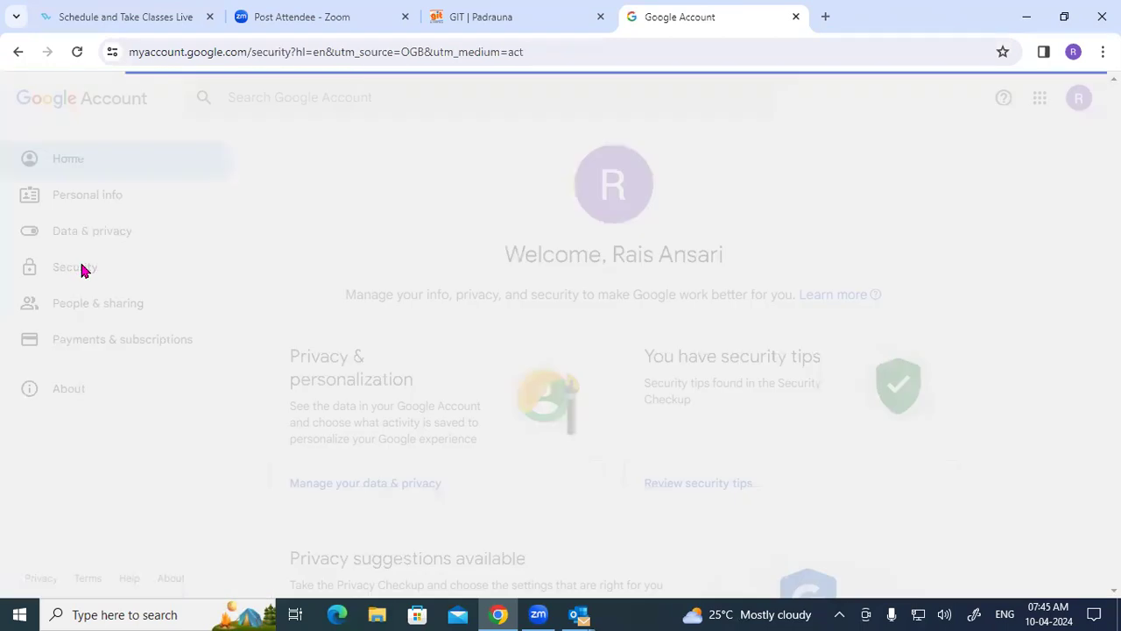
scroll(344, 355, down, 3)
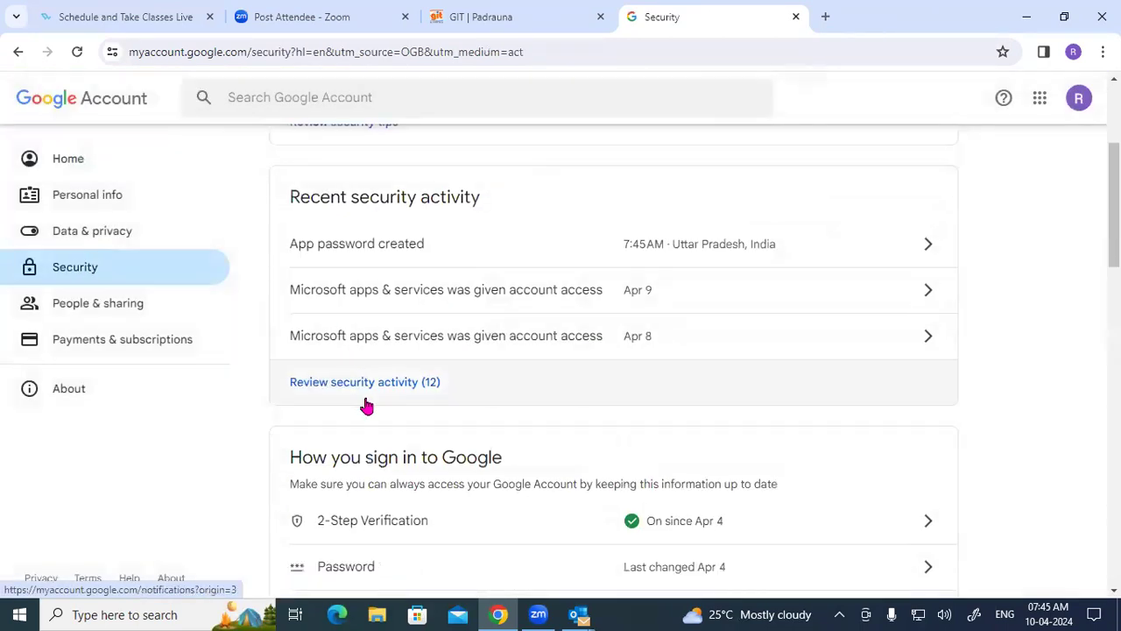
scroll(366, 399, down, 1)
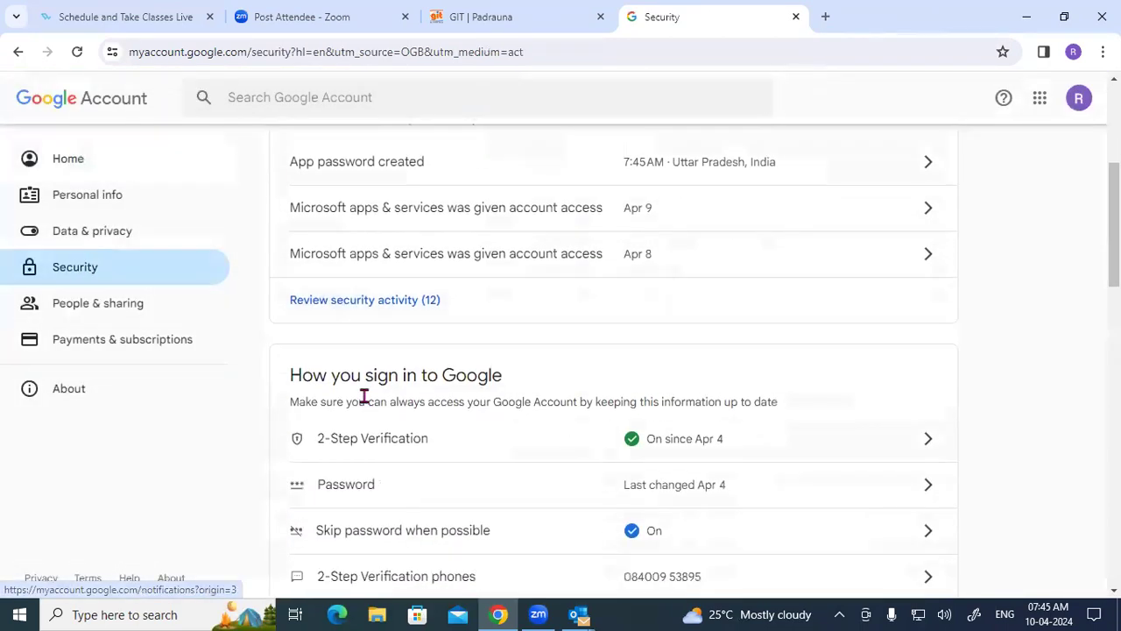
Search the account settings for "app" and open App passwords
click(270, 97)
text(app)
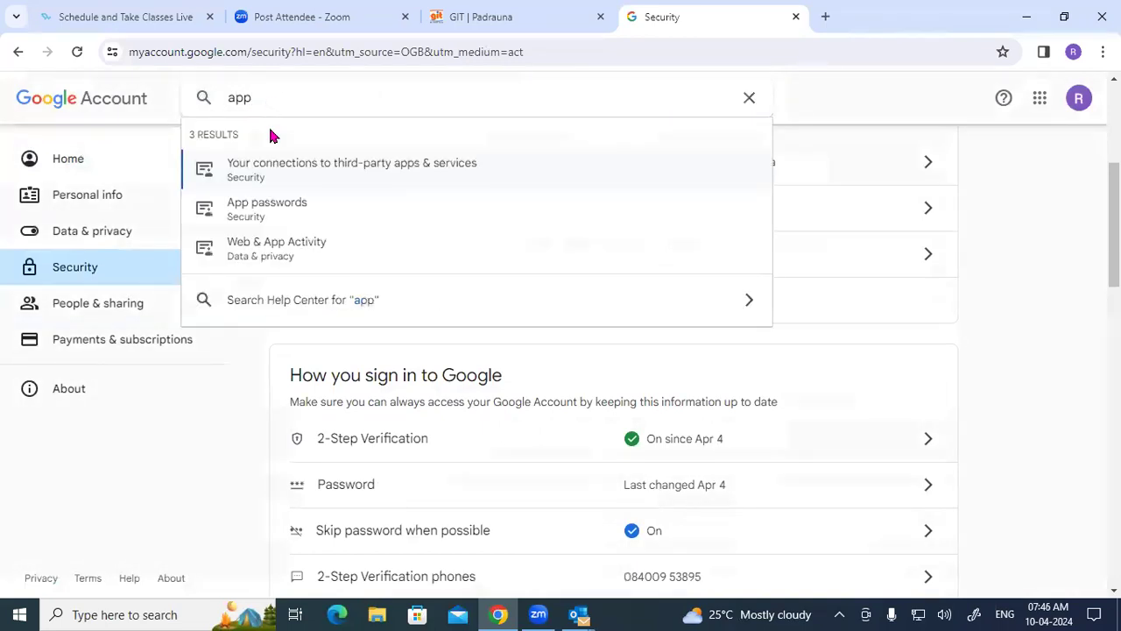
click(274, 213)
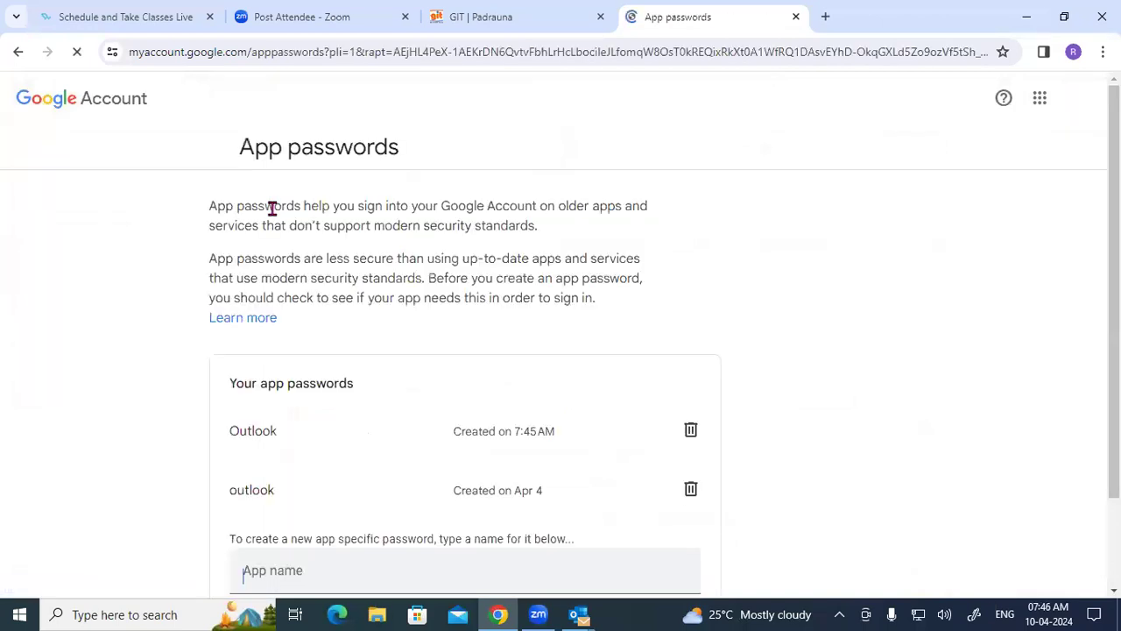
Revoke the Outlook app password created at 7:45 AM, leaving the one from Apr 4
scroll(350, 317, down, 1)
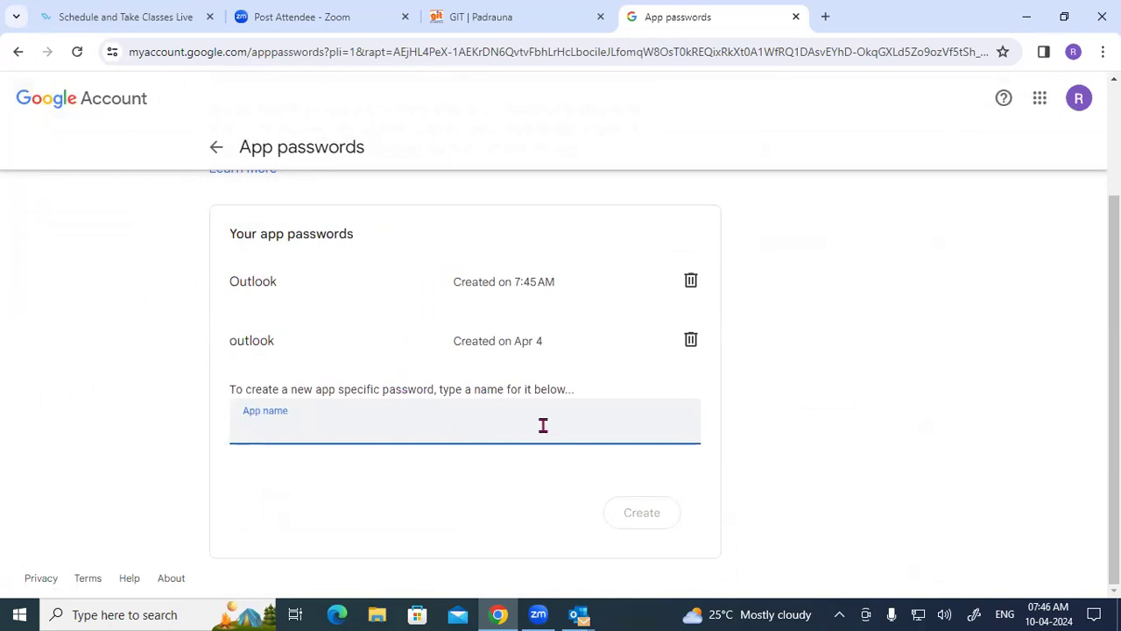
drag(438, 282, 554, 282)
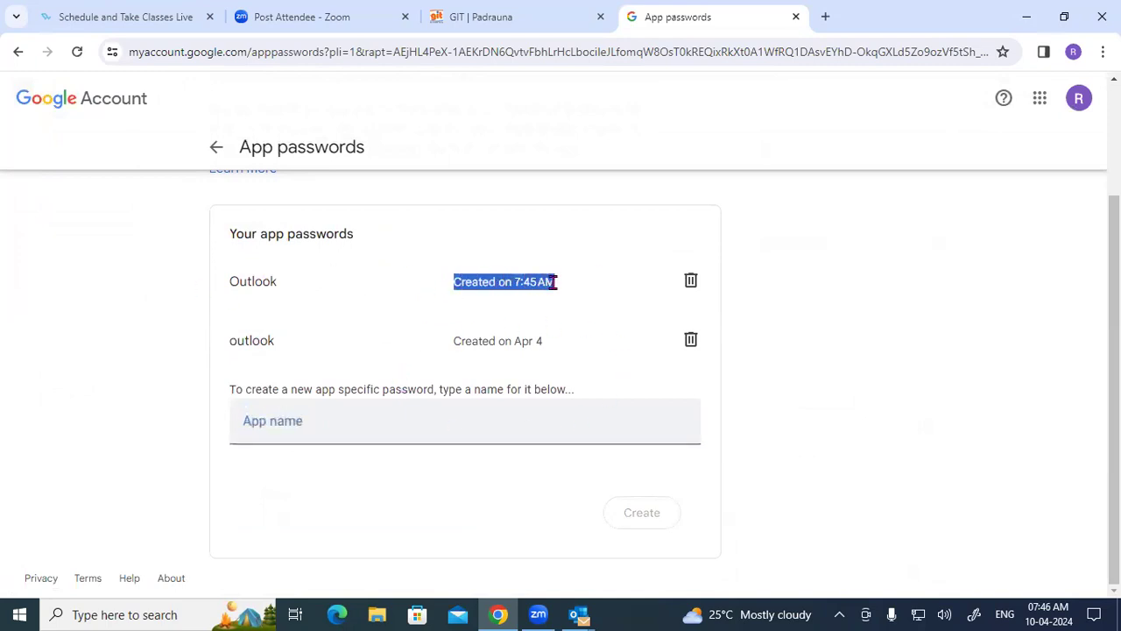
click(690, 282)
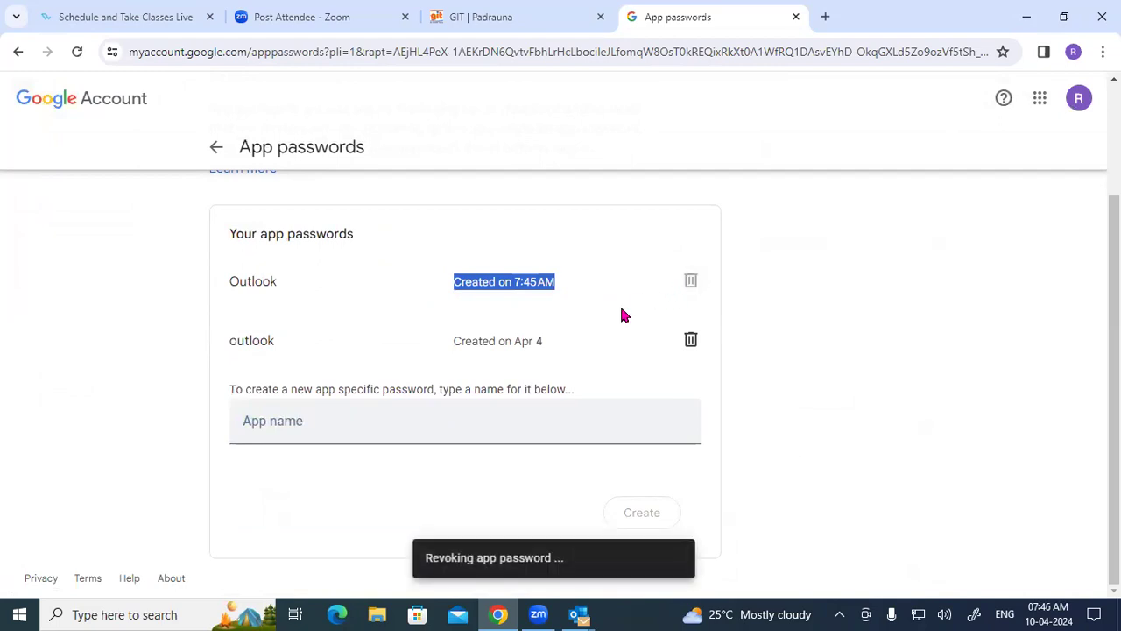
Create another app password named Outlook, select the generated password, and revoke the new entry after closing its dialog
click(265, 421)
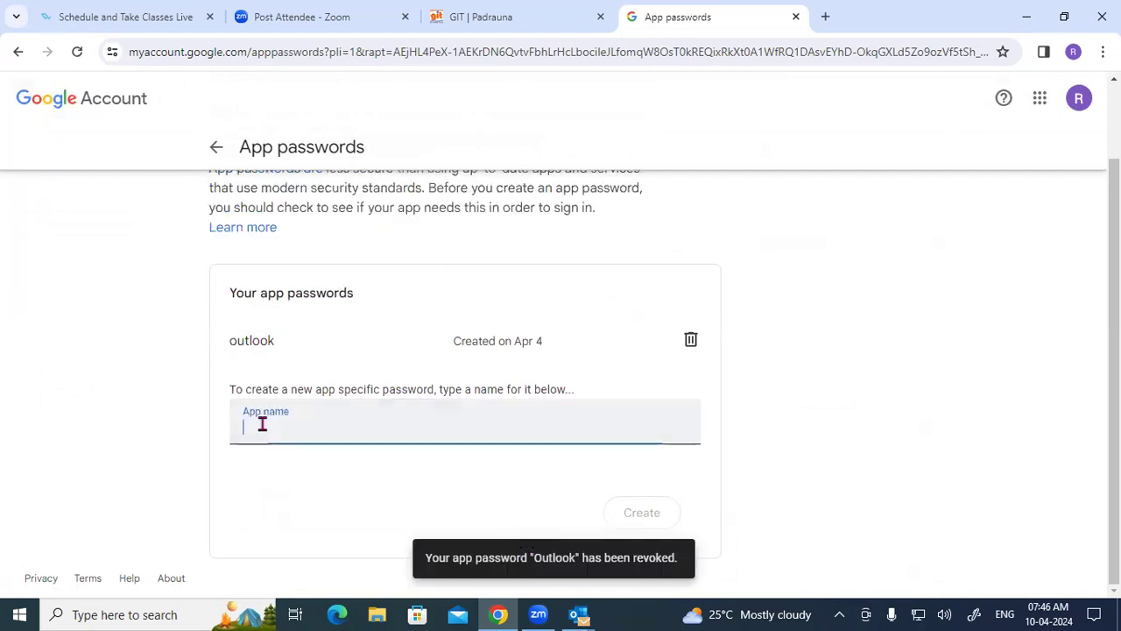
text(Out)
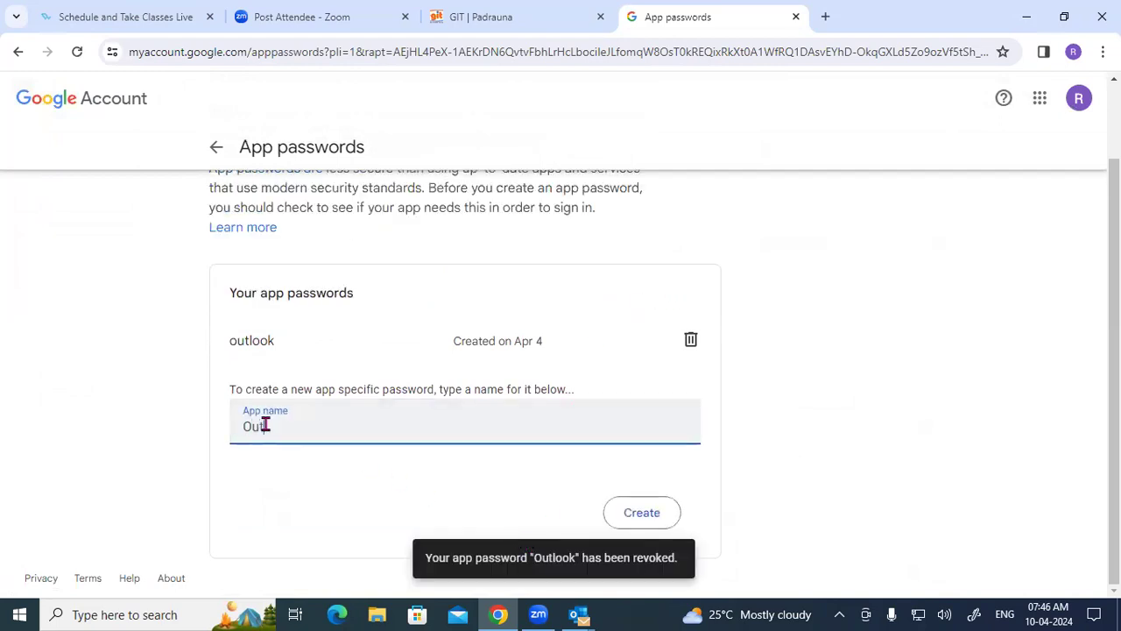
text(look)
click(642, 524)
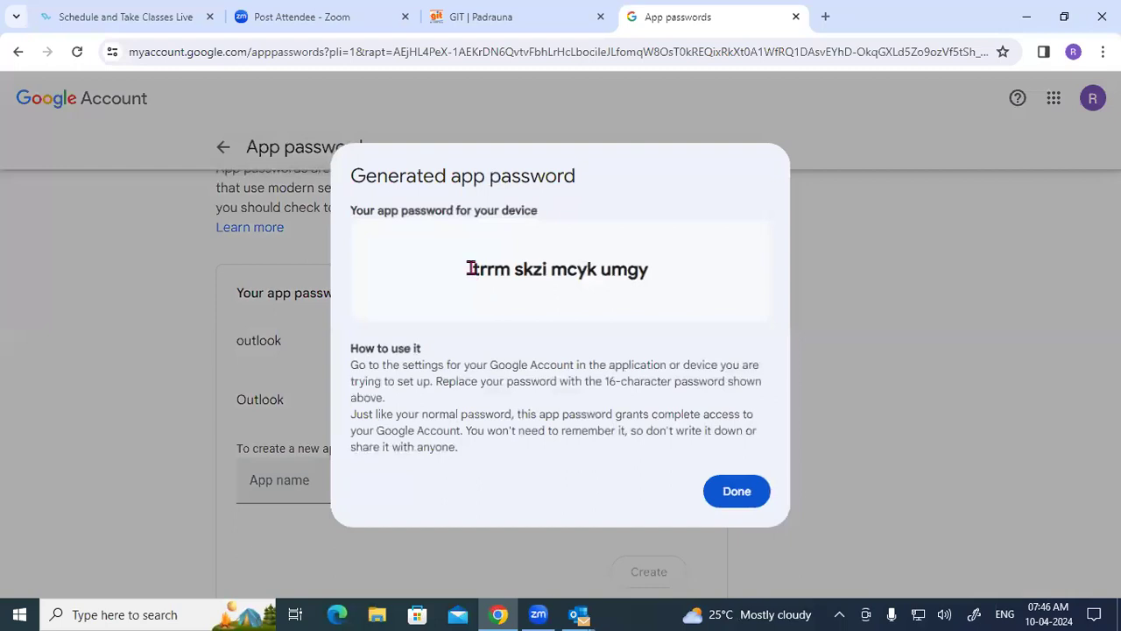
drag(472, 269, 668, 269)
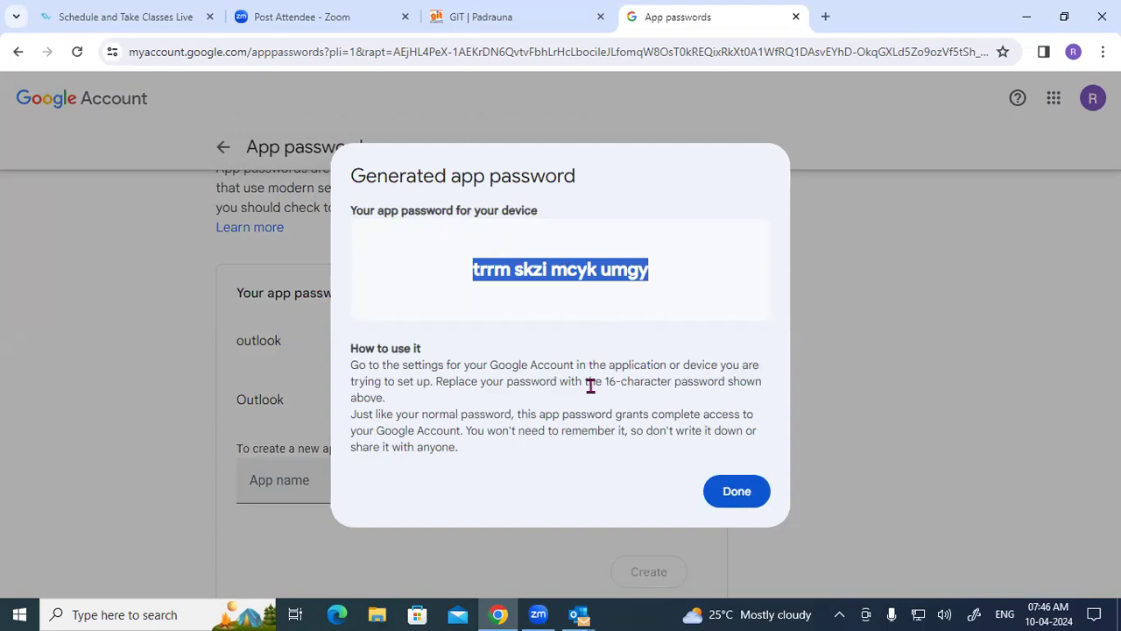
click(743, 505)
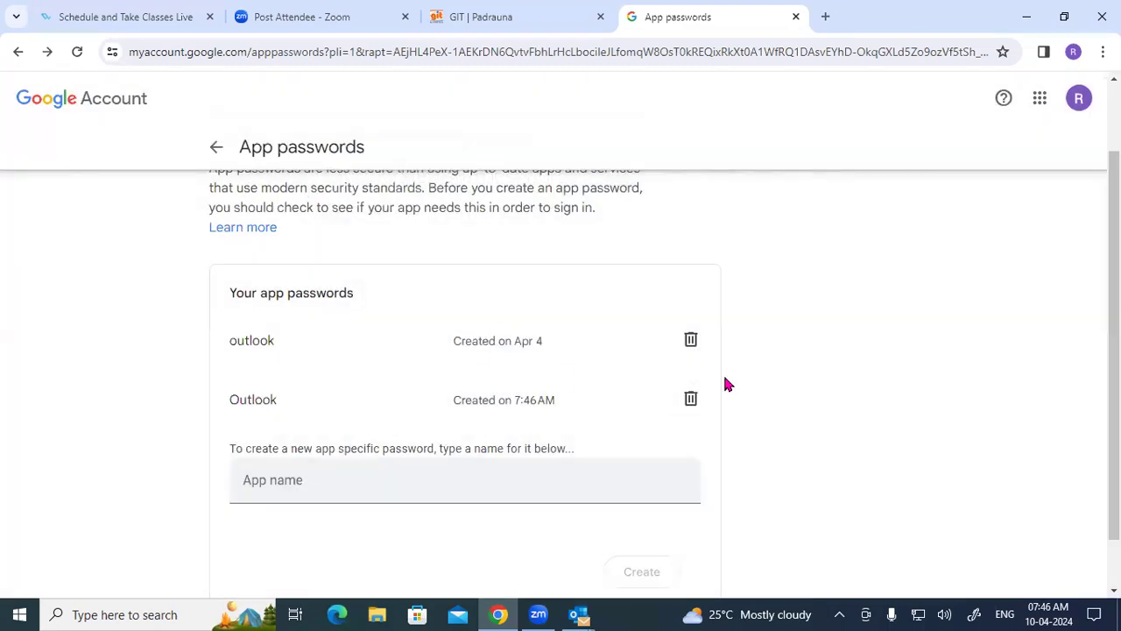
click(691, 398)
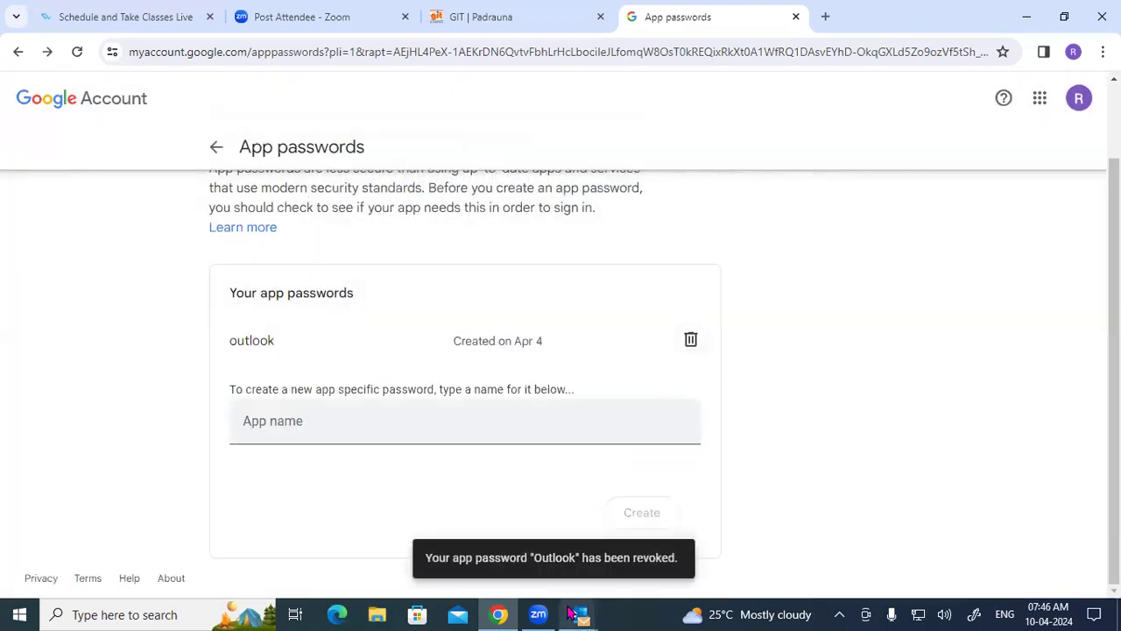
Switch to Outlook, close the blank Untitled task and bring up the inbox
mouse_move(574, 612)
click(604, 576)
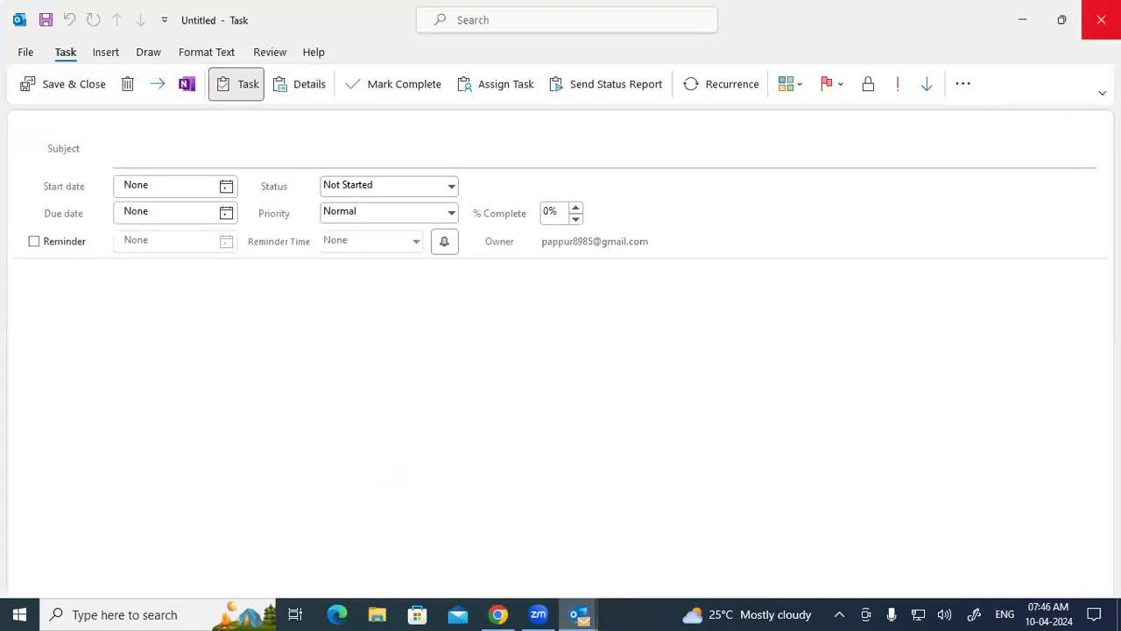
click(1102, 19)
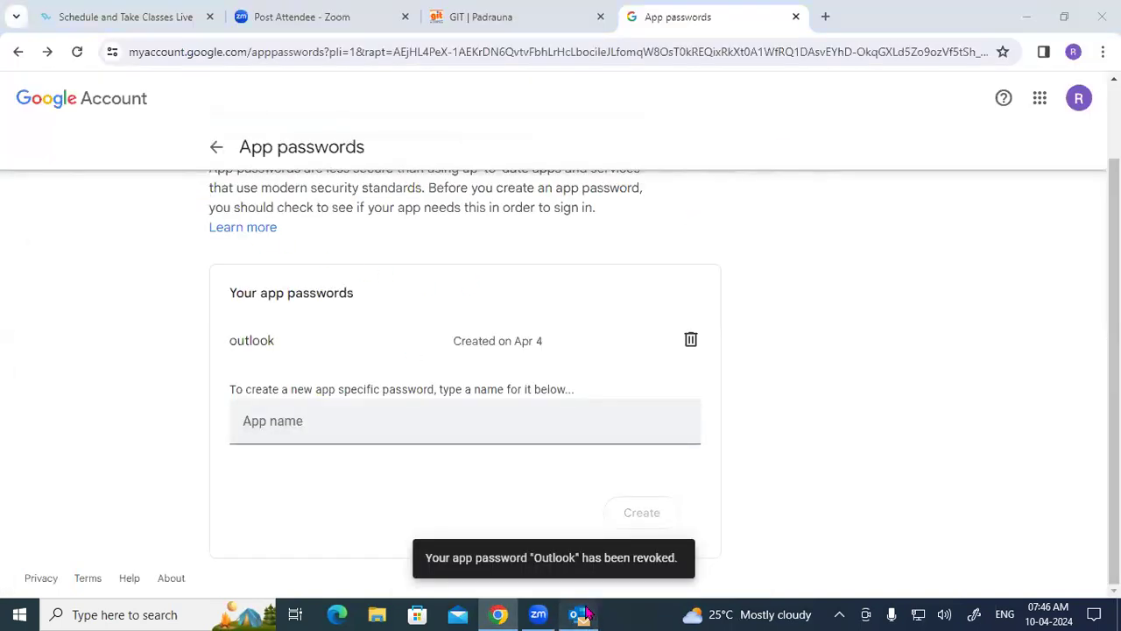
click(580, 614)
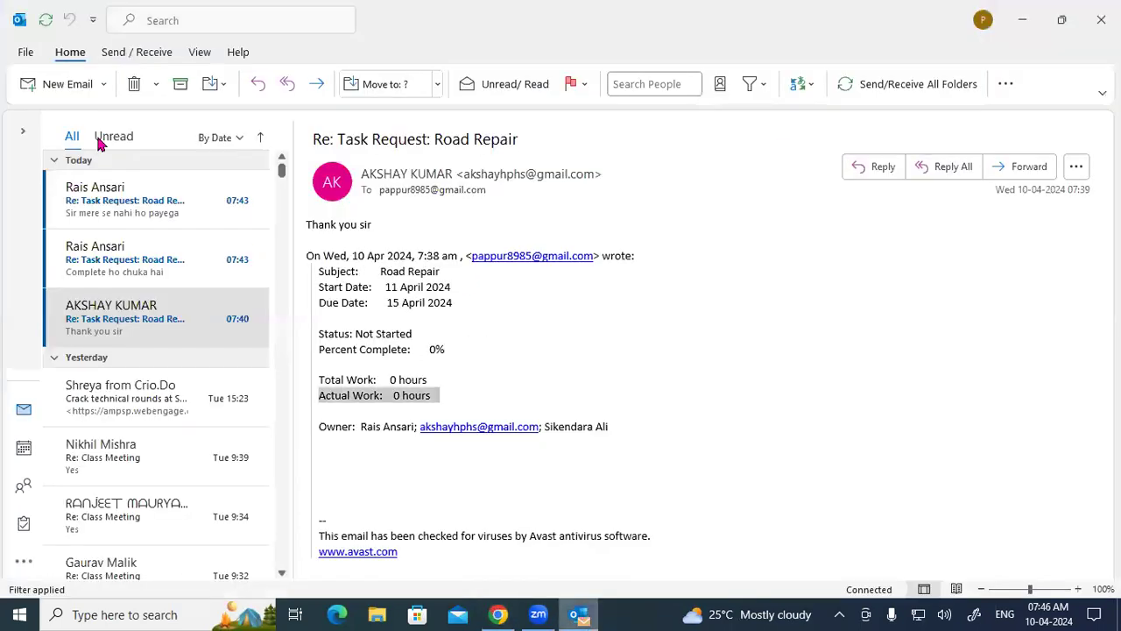
Examine the kinds of new items available, such as e-mail message, appointment, meeting, contact and task, without creating any
click(96, 84)
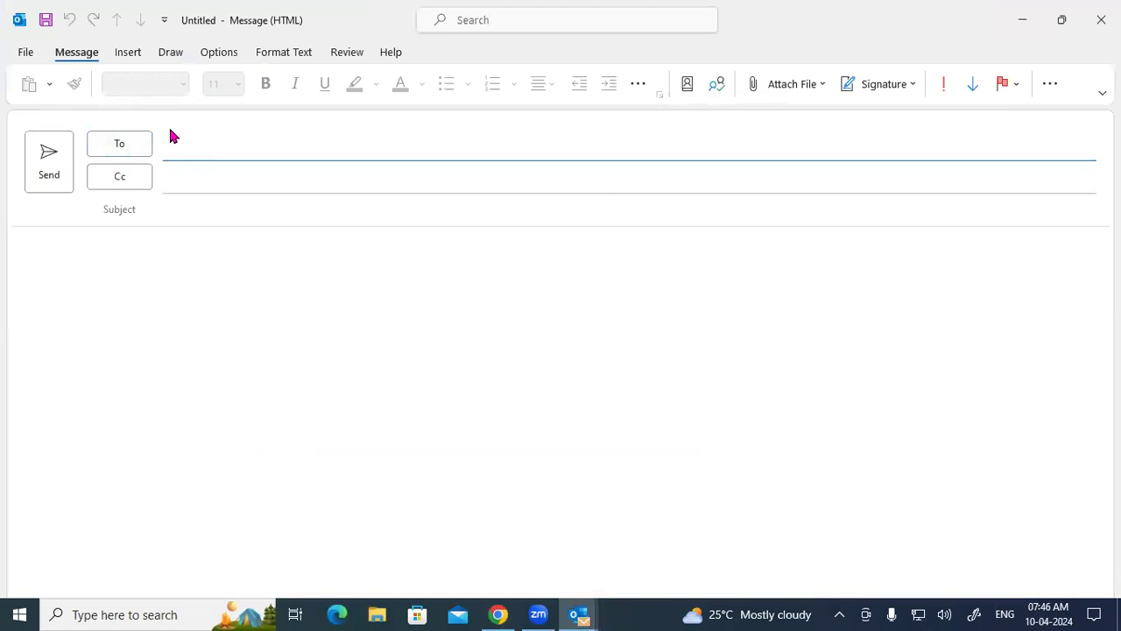
click(1101, 19)
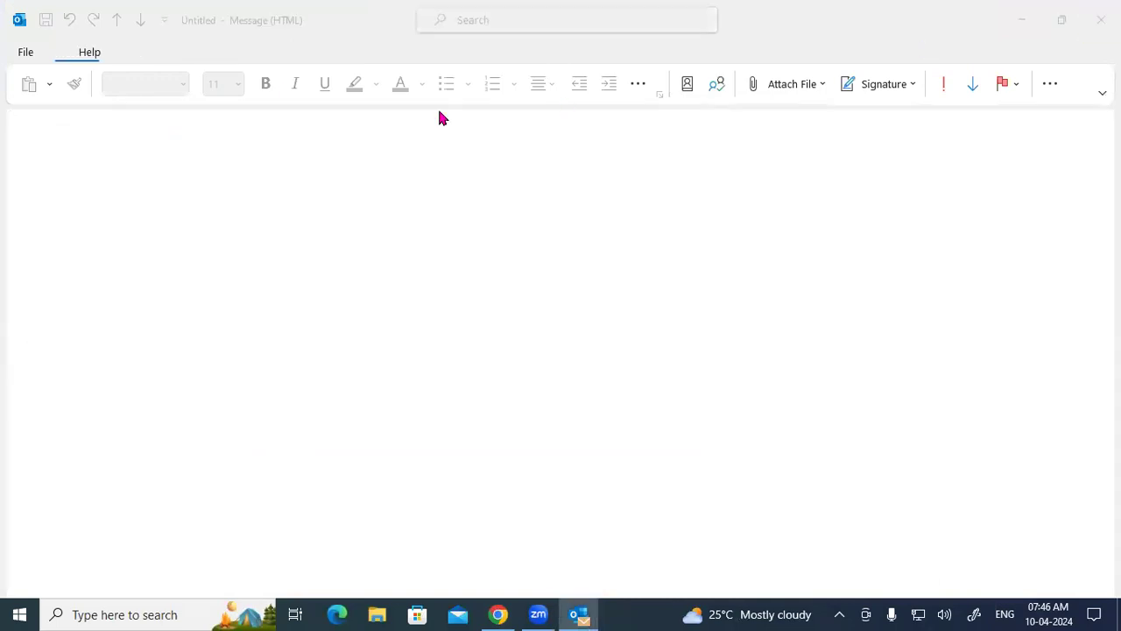
click(104, 83)
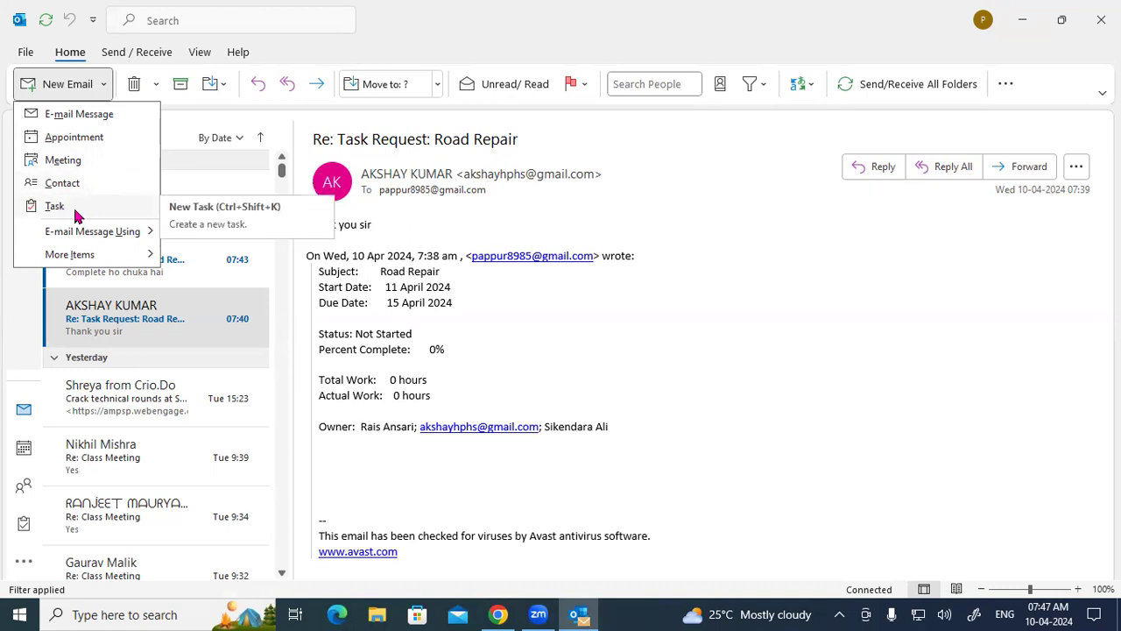
click(793, 253)
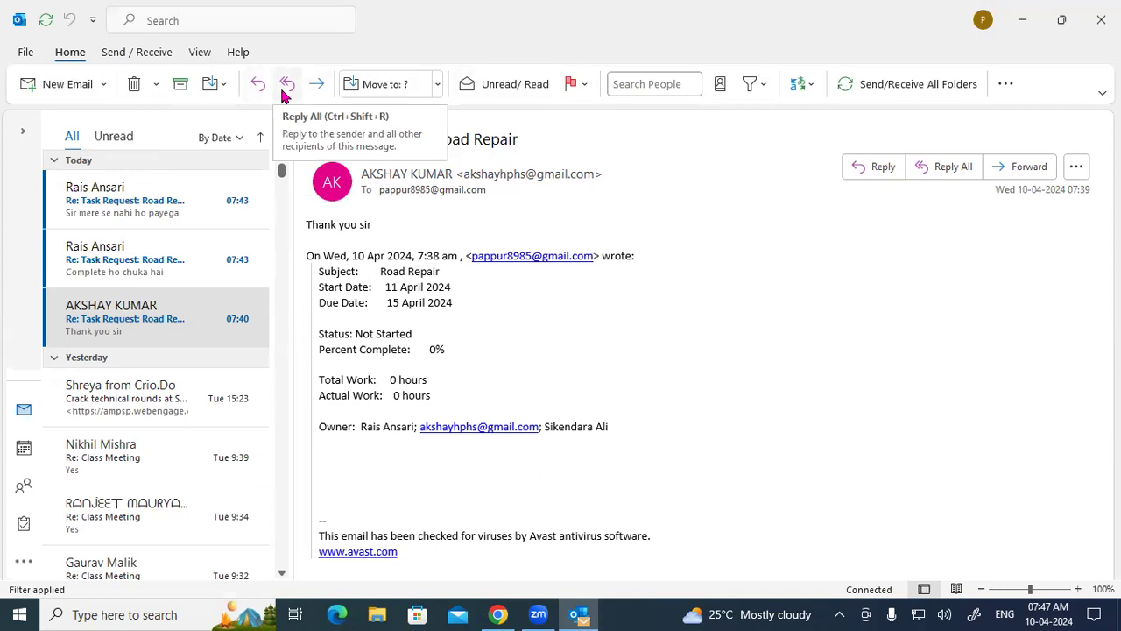
Open the newest inbox message about the Road Repair task request, highlight its opening line and start a reply to its sender
click(161, 213)
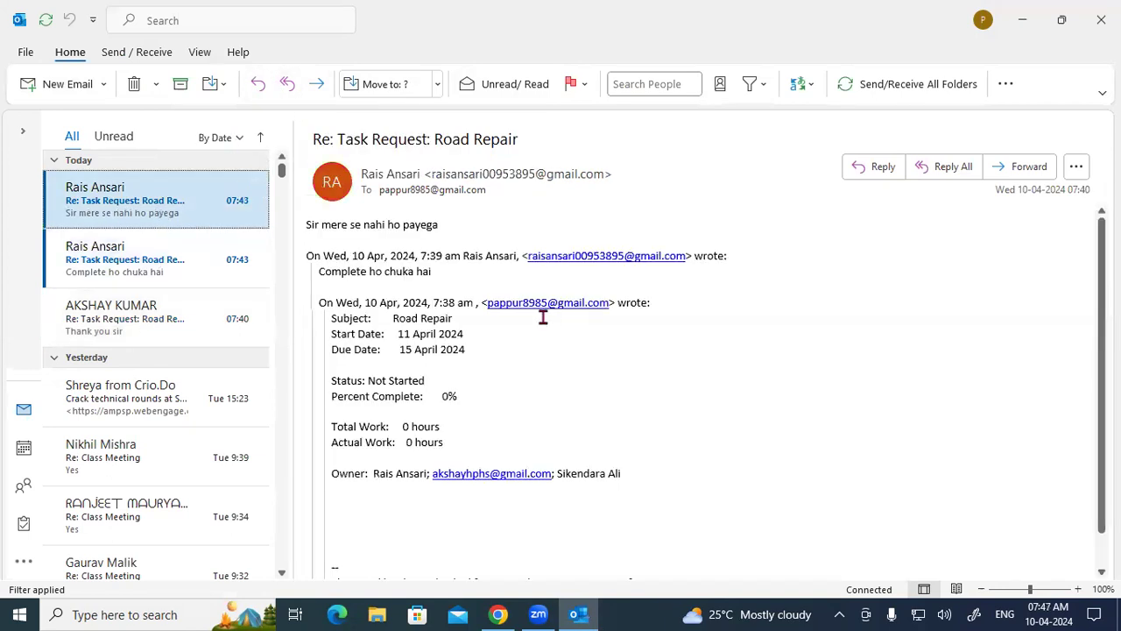
drag(311, 224, 442, 227)
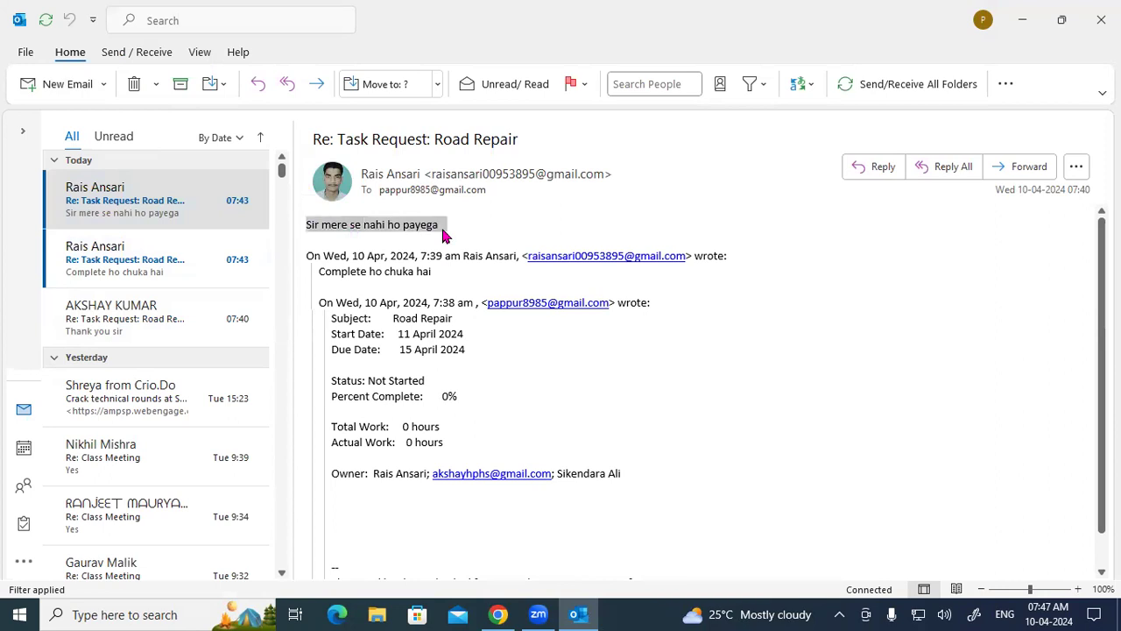
click(457, 234)
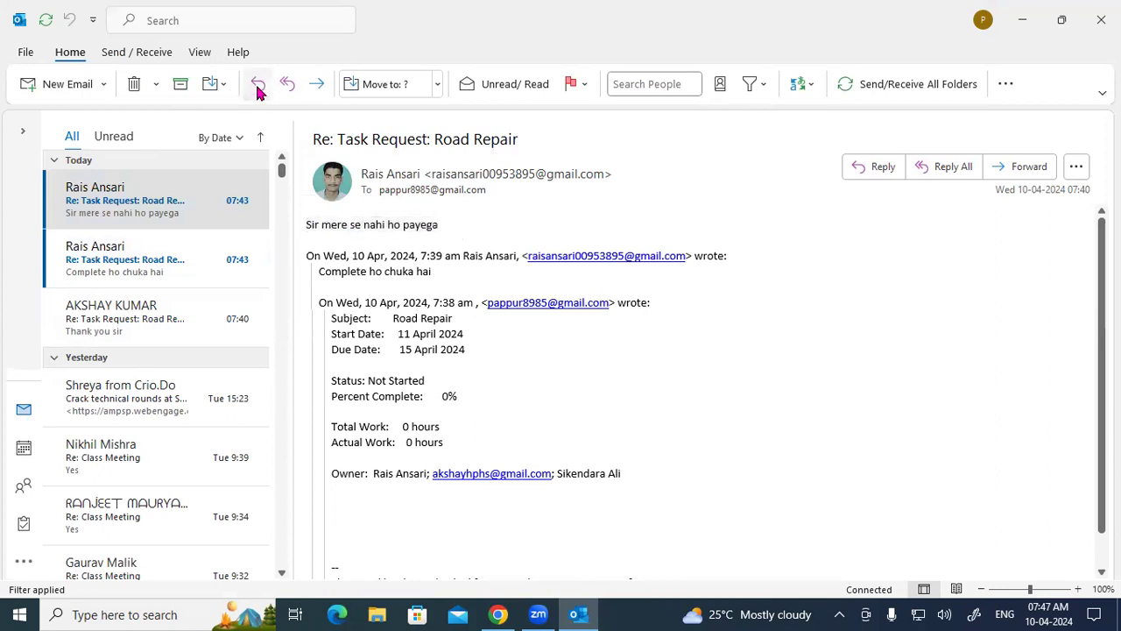
click(257, 84)
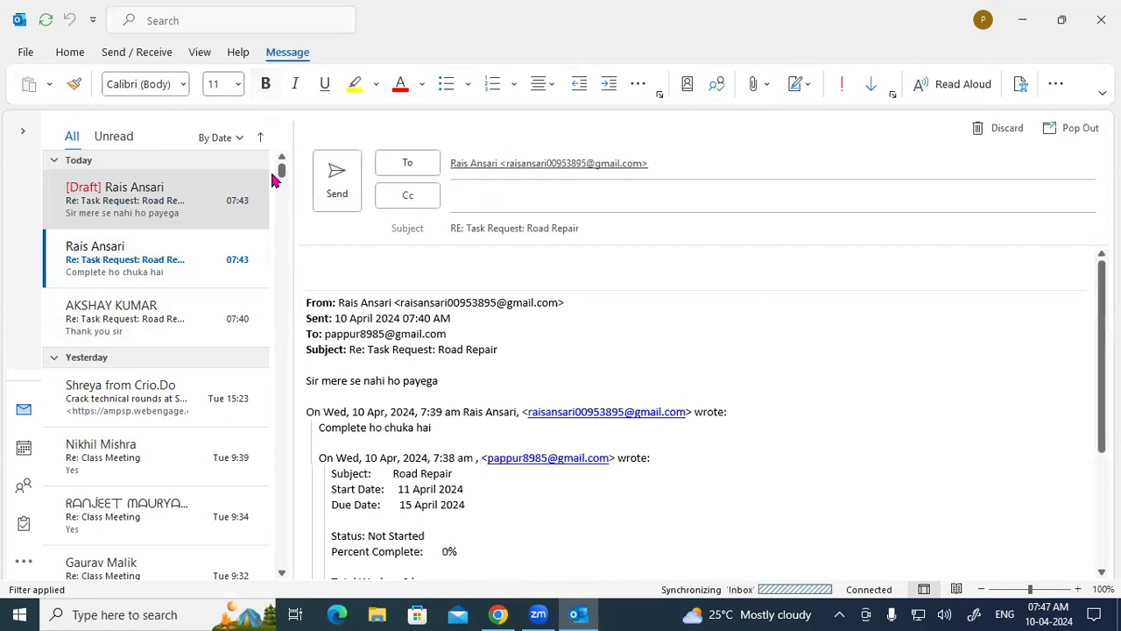
click(375, 282)
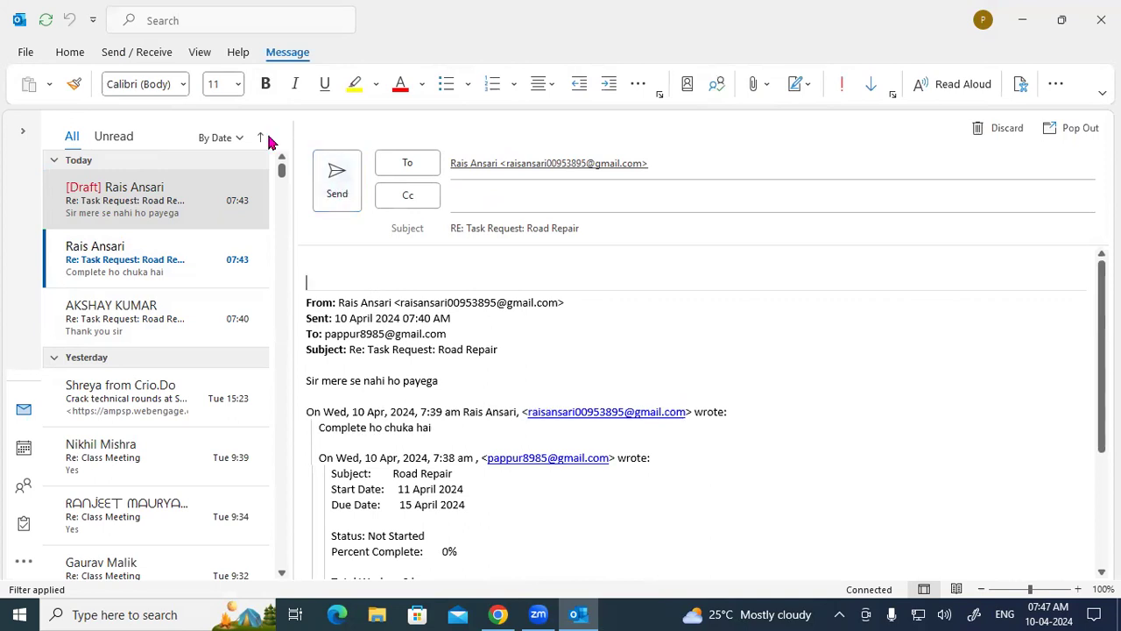
Mark the selected Road Repair message with the draft reply as unread
click(73, 62)
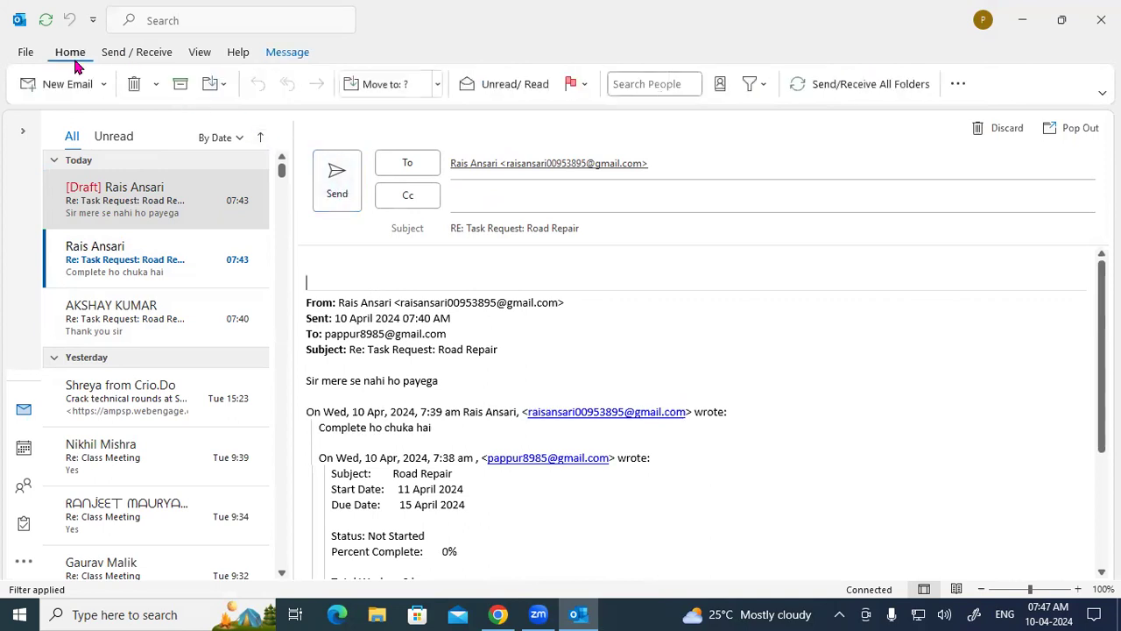
click(516, 88)
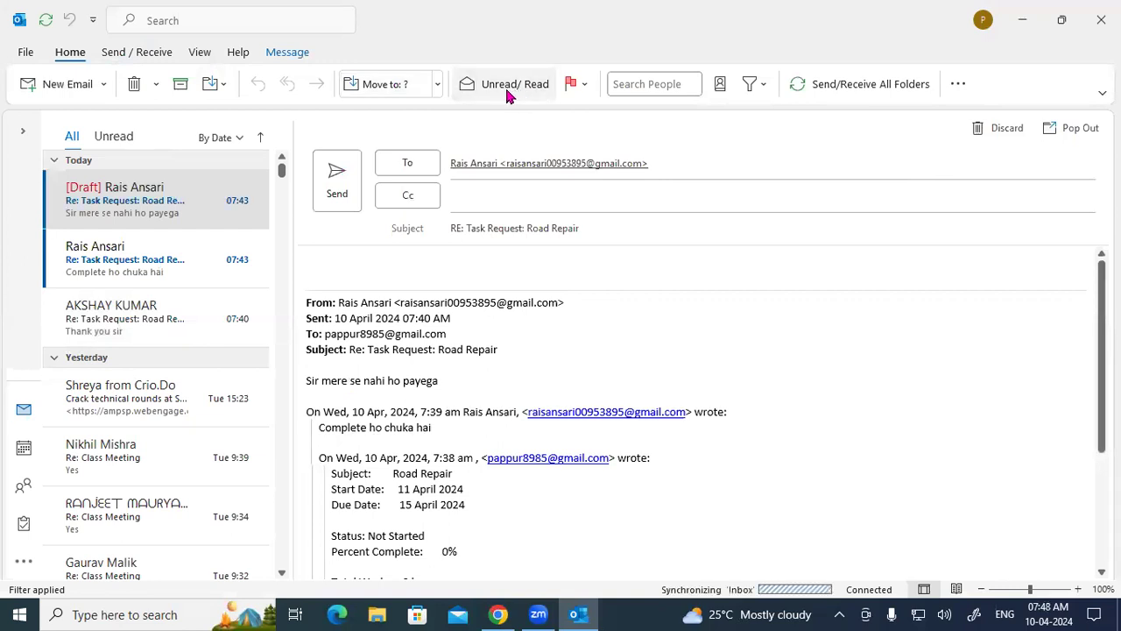
Examine the send/receive commands and the Change View, Current View and Arrange By options without changing any of them
click(130, 54)
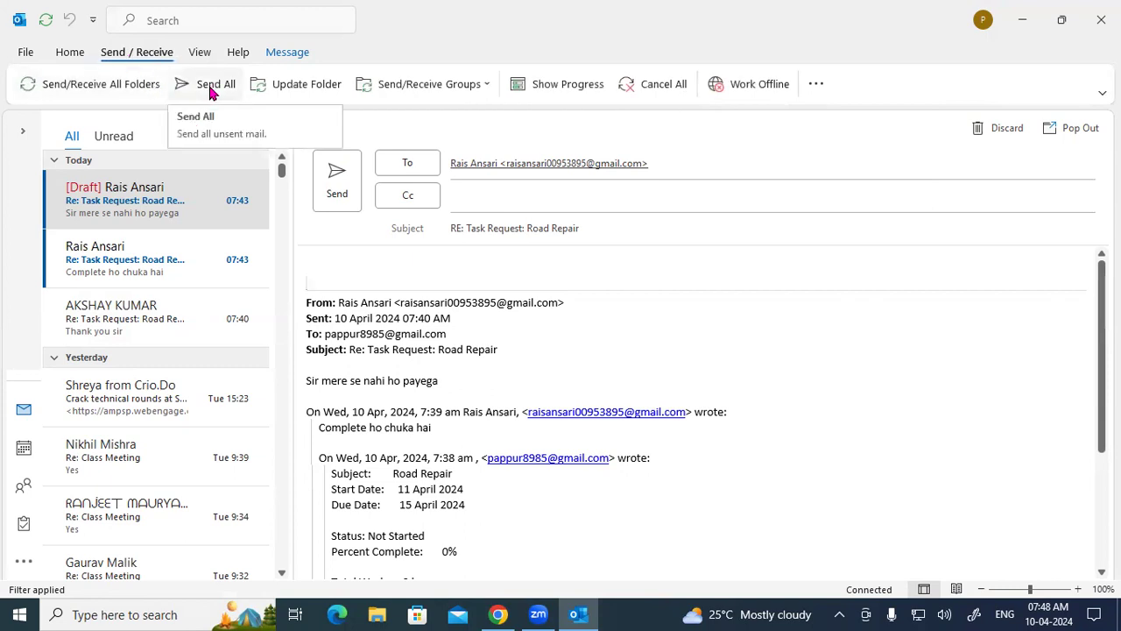
click(201, 54)
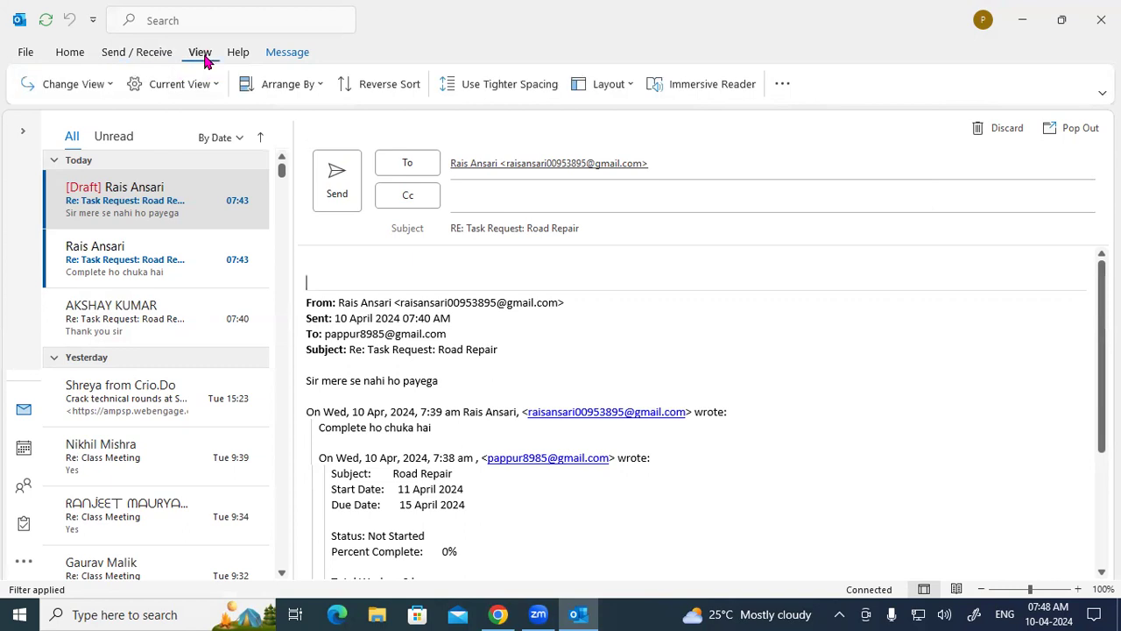
click(73, 85)
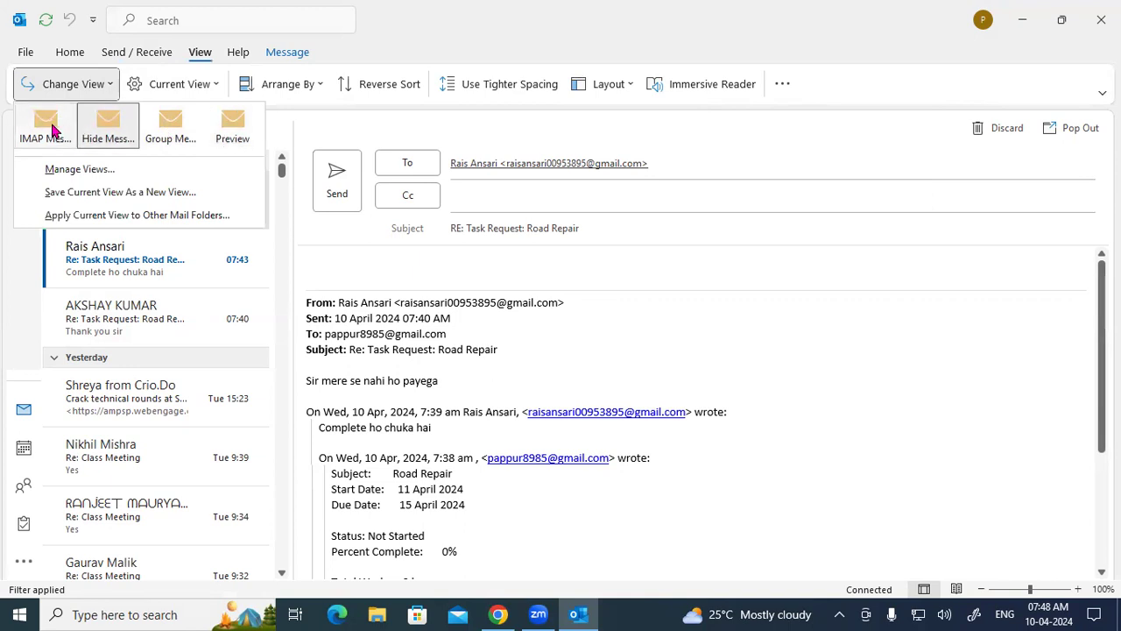
click(214, 84)
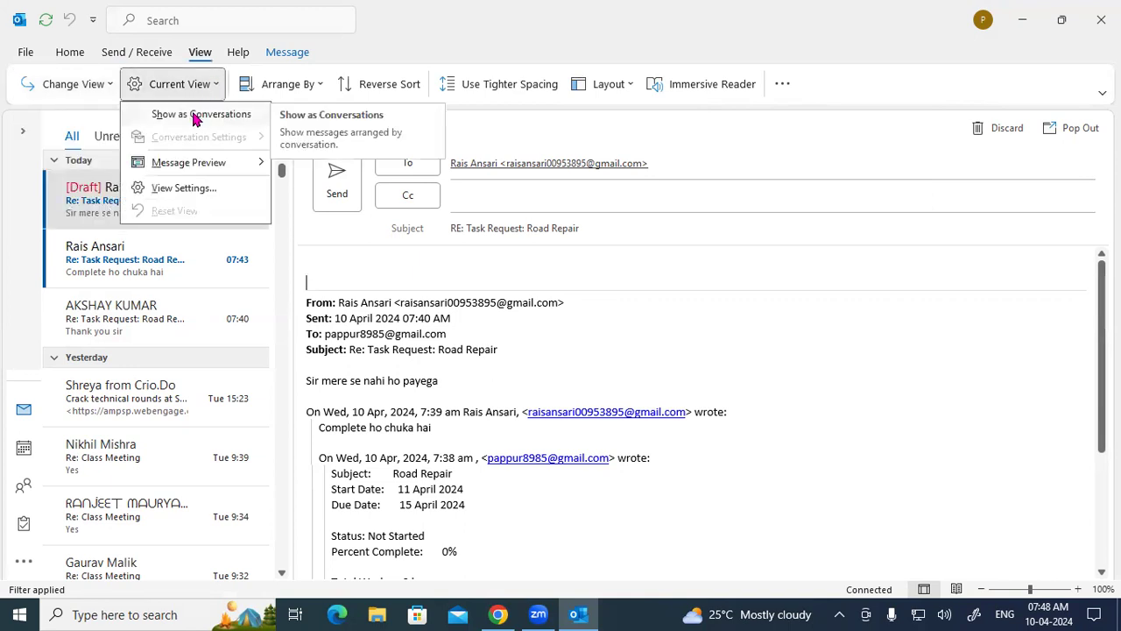
click(311, 85)
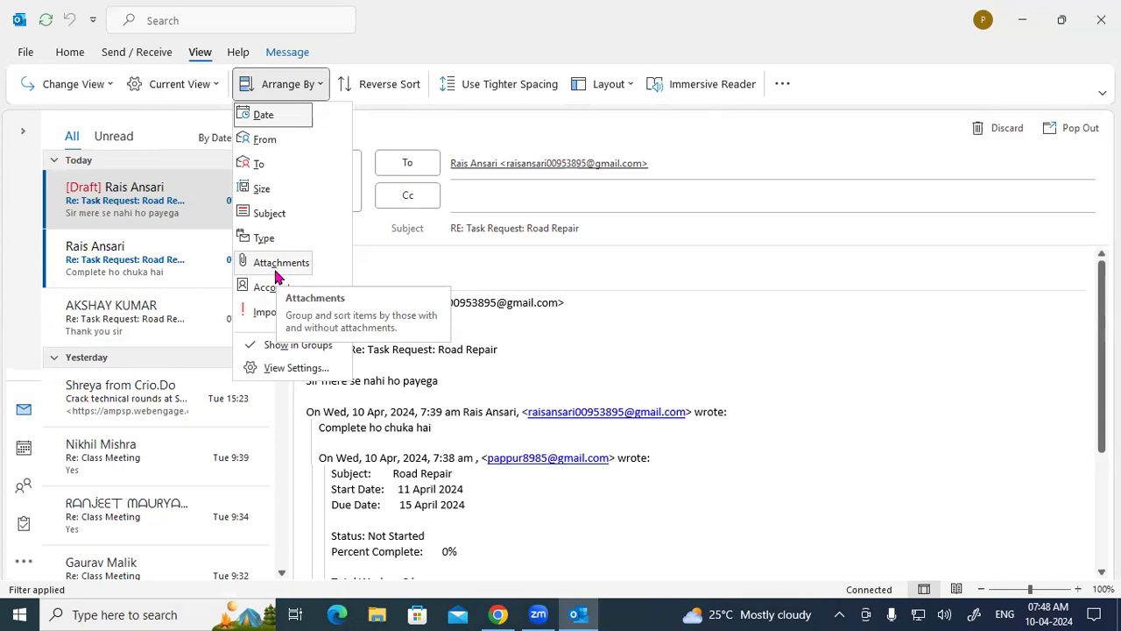
click(613, 270)
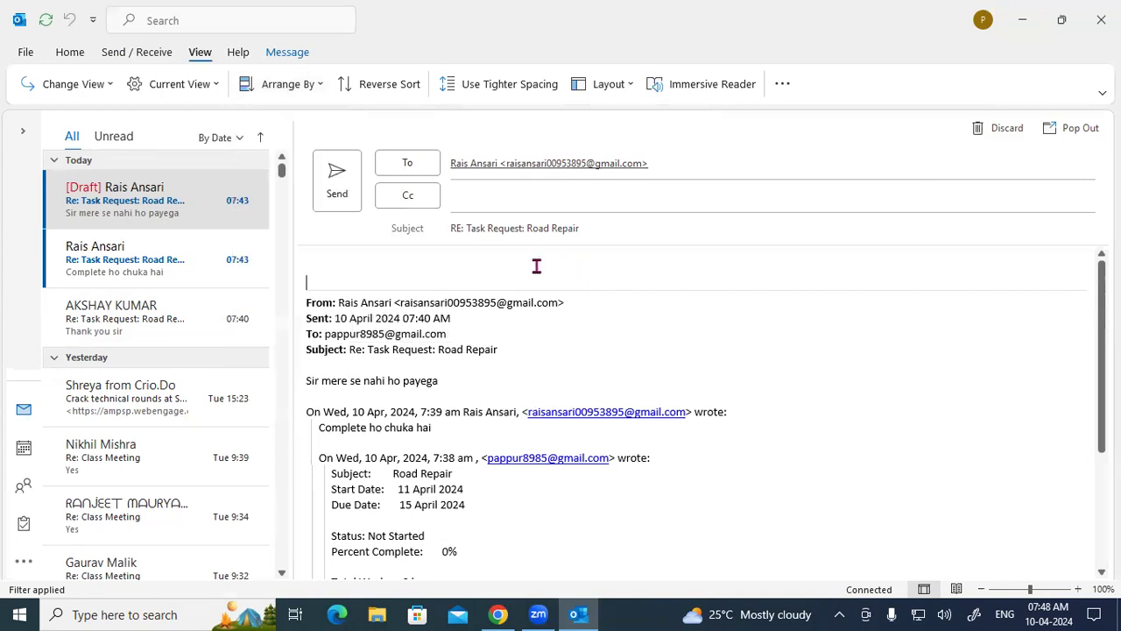
Highlight the quoted From line in the draft reply and delete the Road Repair message holding the draft from the inbox
drag(303, 302, 554, 304)
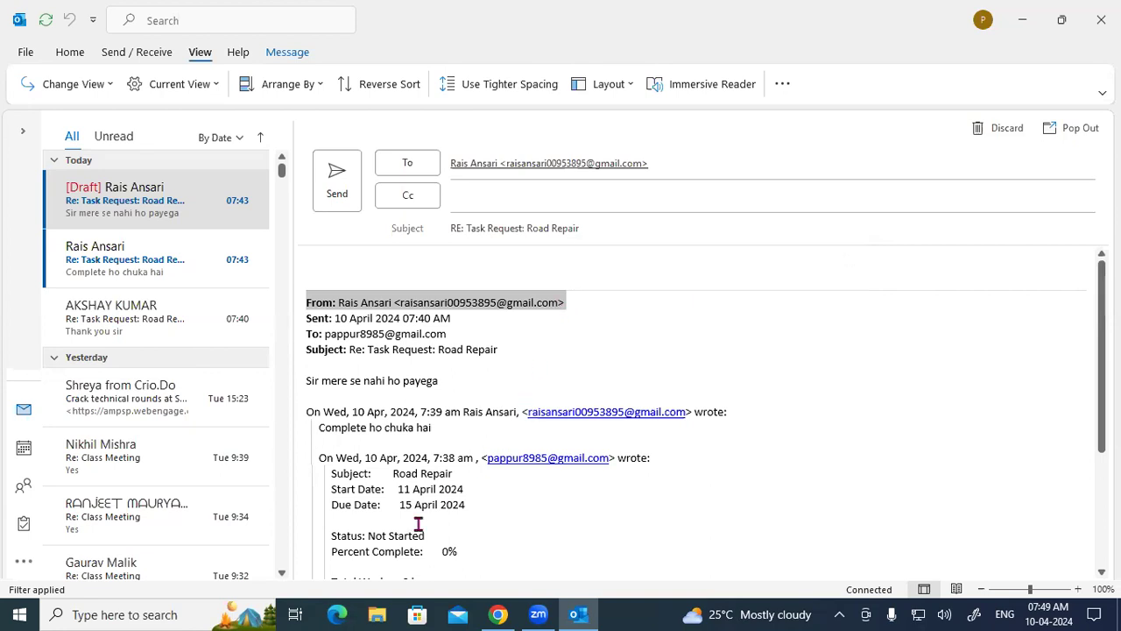
click(260, 199)
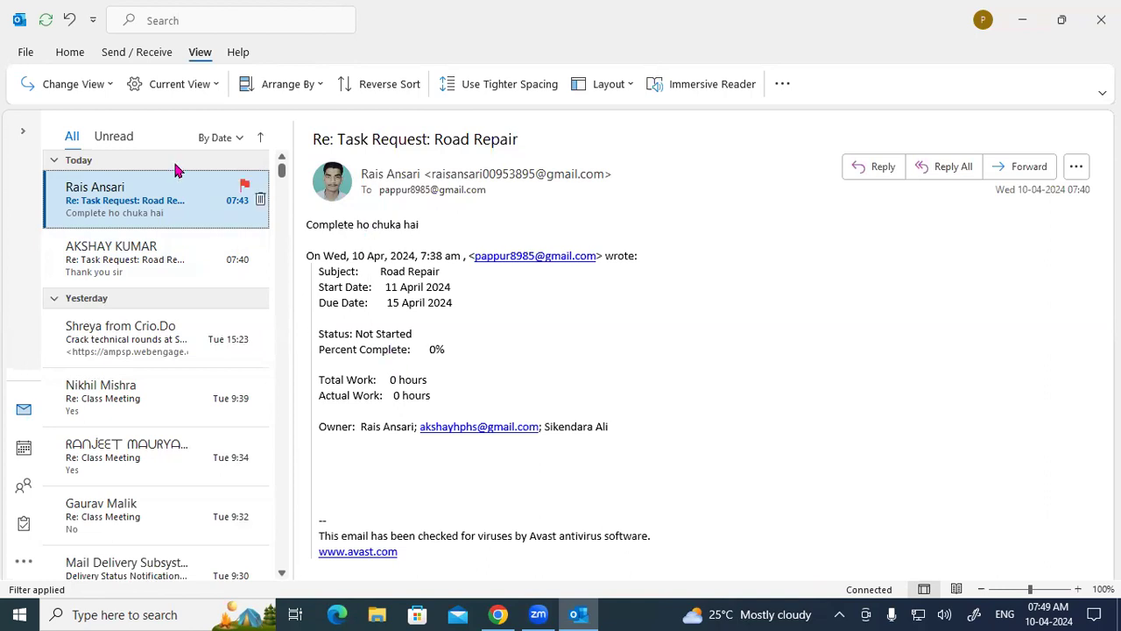
Compose a new e-mail to the third suggested contact with the body "Uykyhu k" and send it without a subject
click(67, 52)
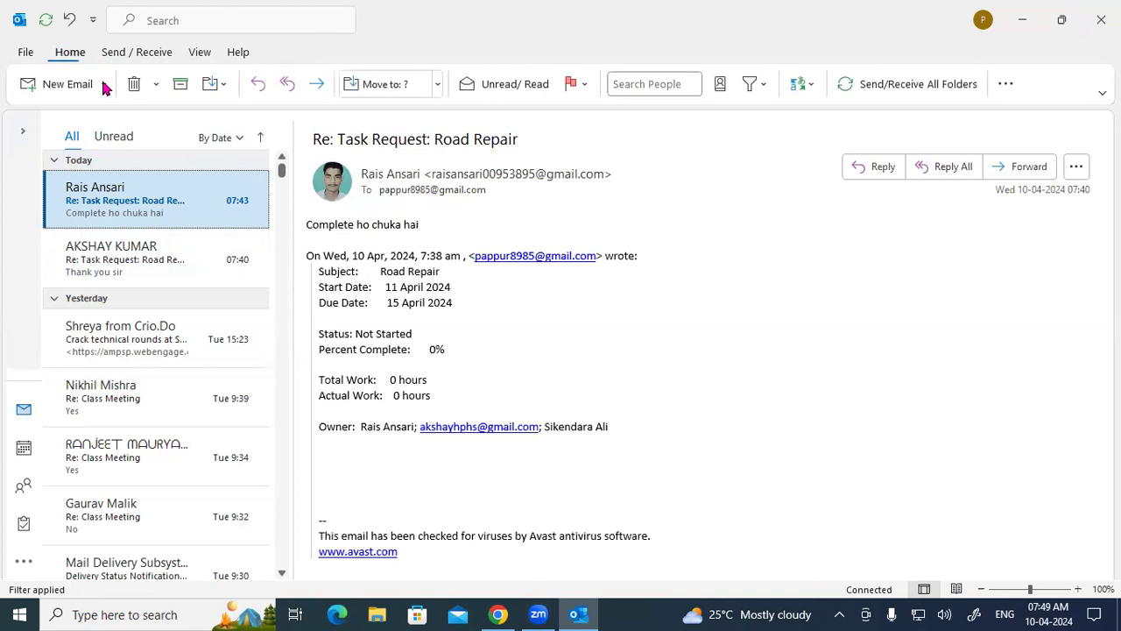
click(48, 85)
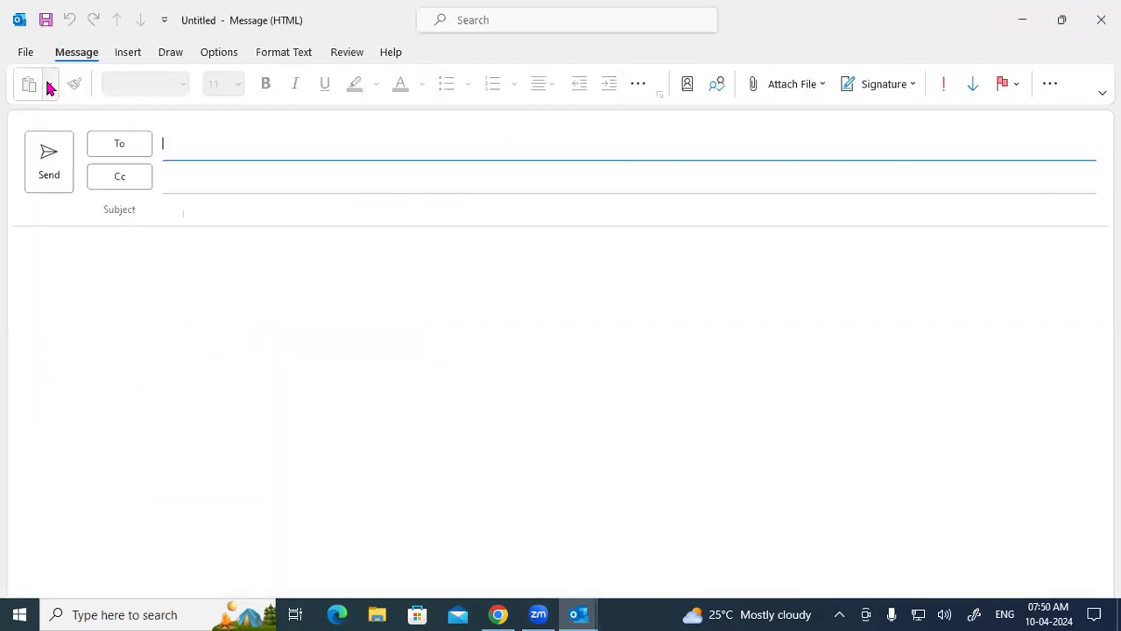
click(213, 147)
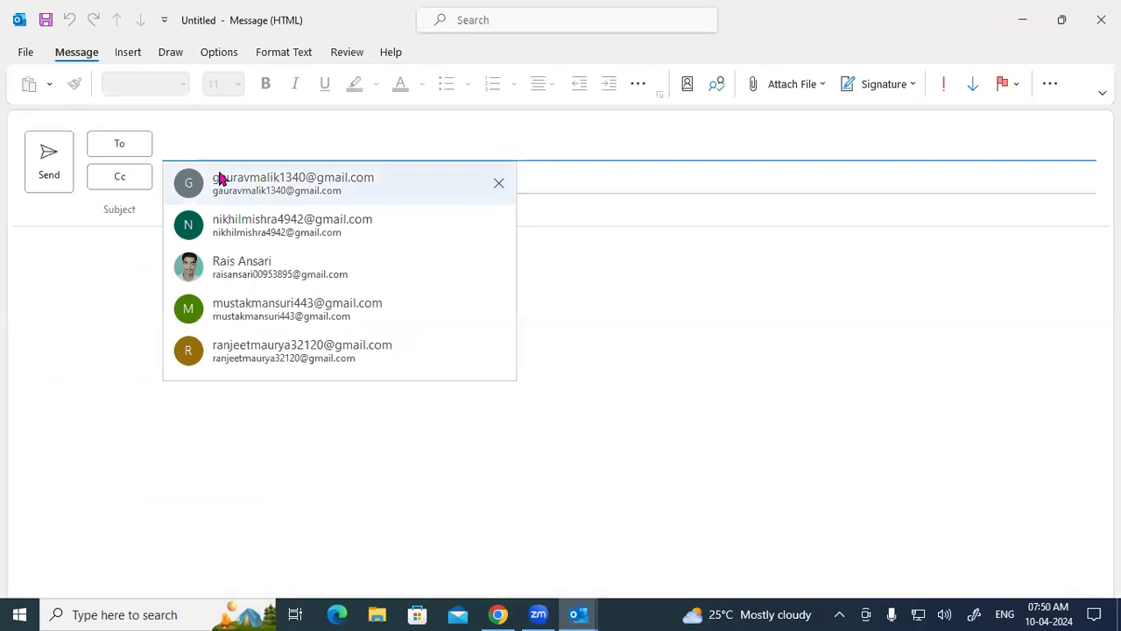
click(236, 268)
click(153, 250)
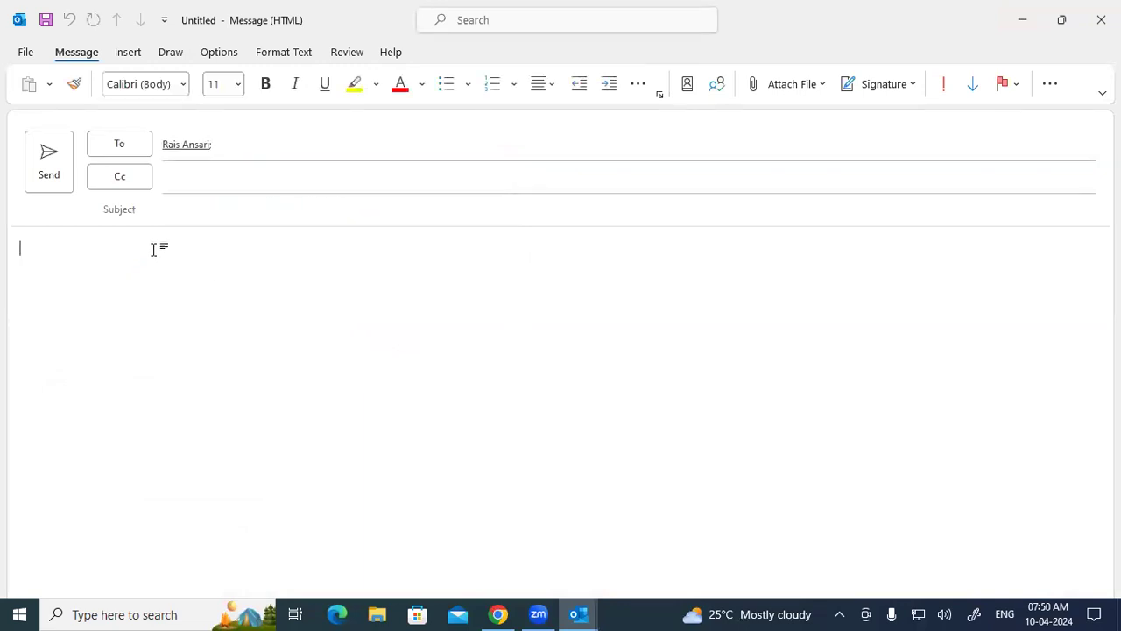
text(Uykyhu k)
click(47, 155)
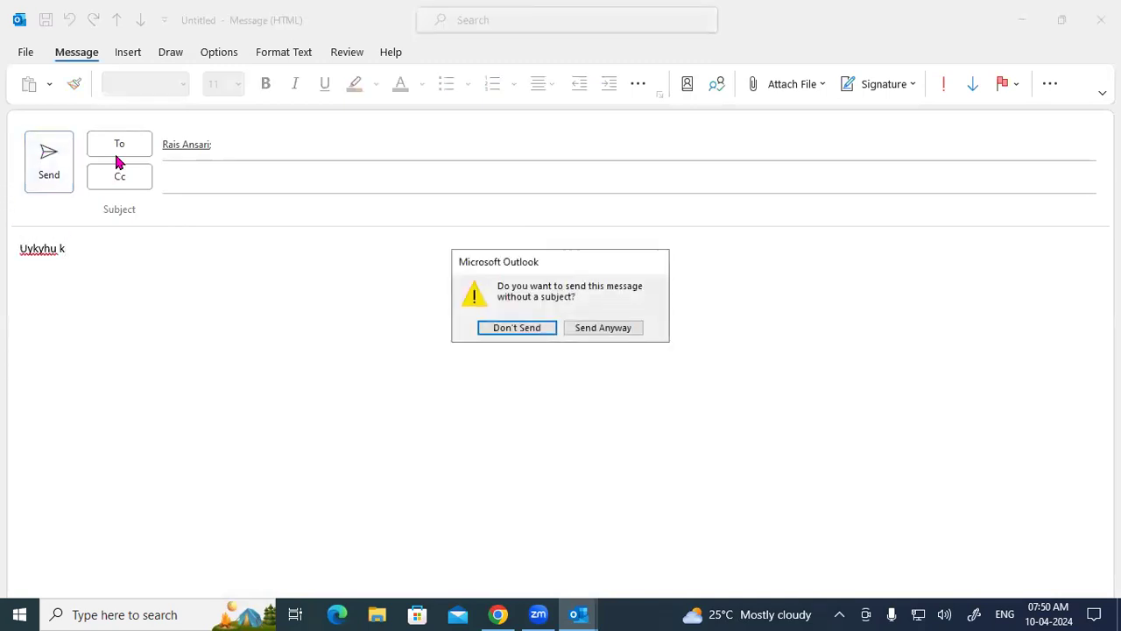
click(596, 333)
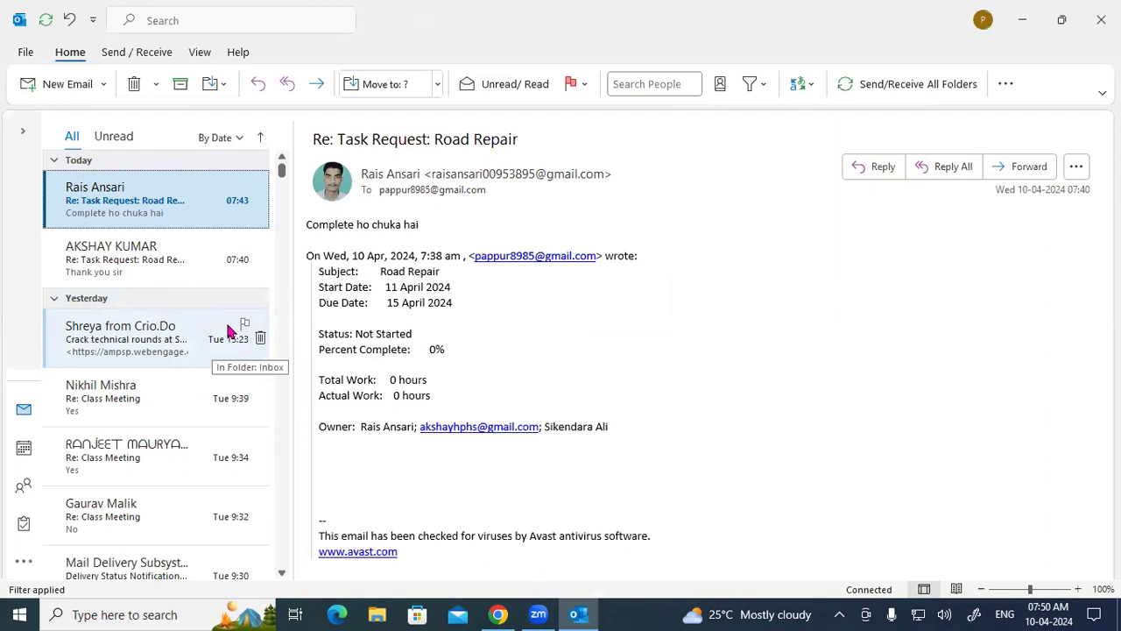
Send all unsent mail and run a send/receive for all folders
click(112, 54)
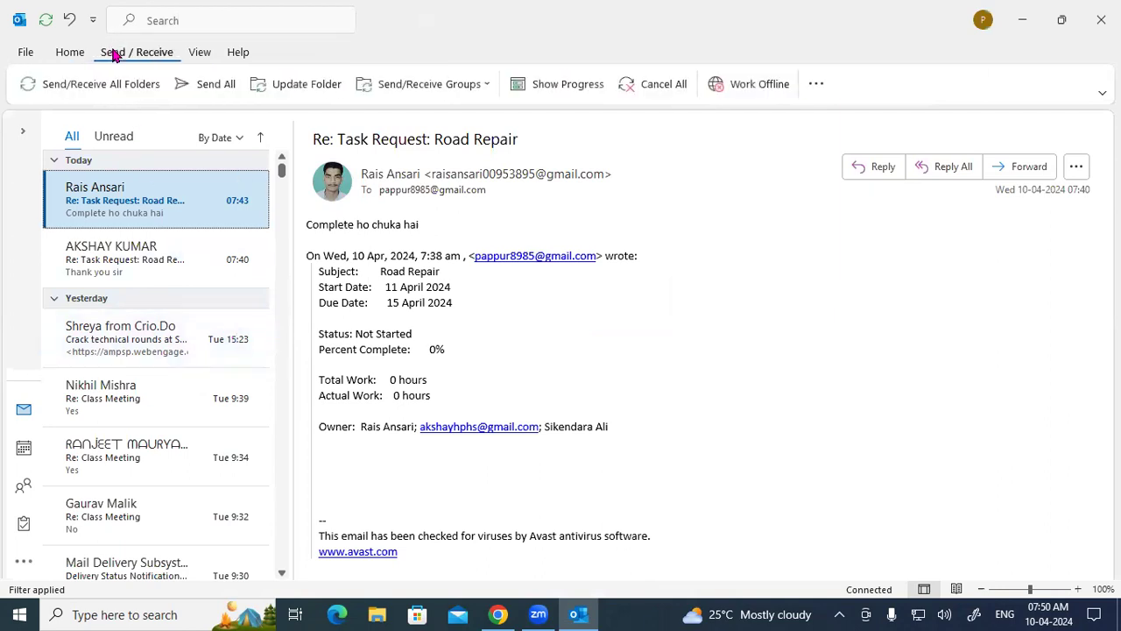
click(201, 88)
click(93, 84)
Handwrite the word "Video" in red over the open message, underline it and clear the annotation
click(495, 201)
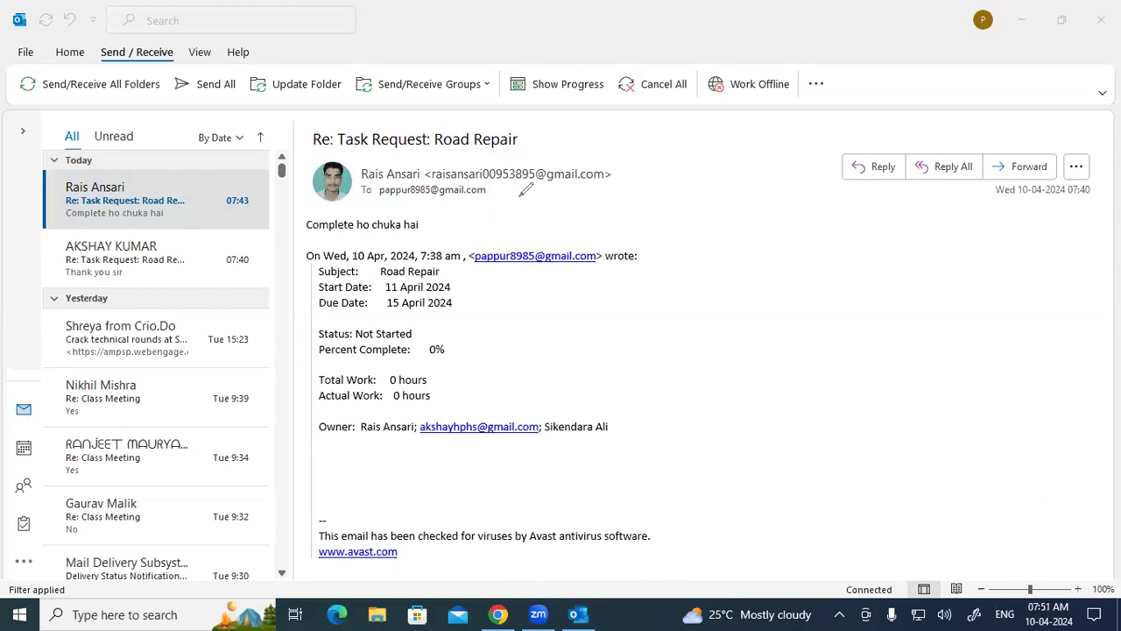
drag(561, 191, 575, 201)
mouse_move(355, 210)
mouse_down()
mouse_move(396, 196)
mouse_move(410, 219)
mouse_move(419, 194)
mouse_move(431, 205)
mouse_move(446, 187)
mouse_up()
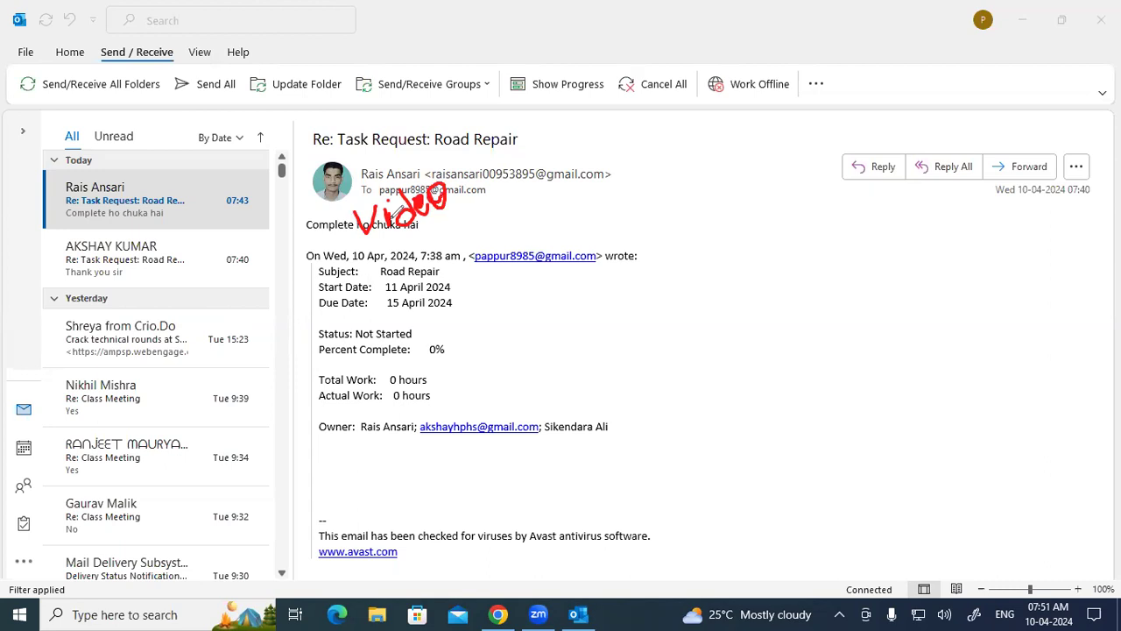
drag(355, 254, 453, 197)
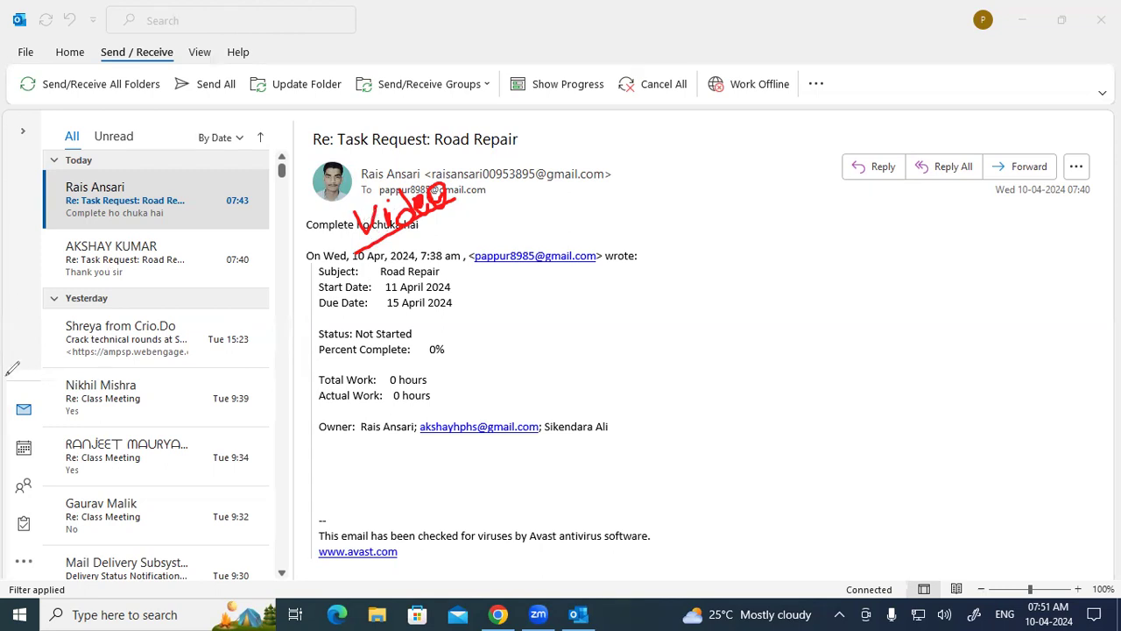
click(13, 469)
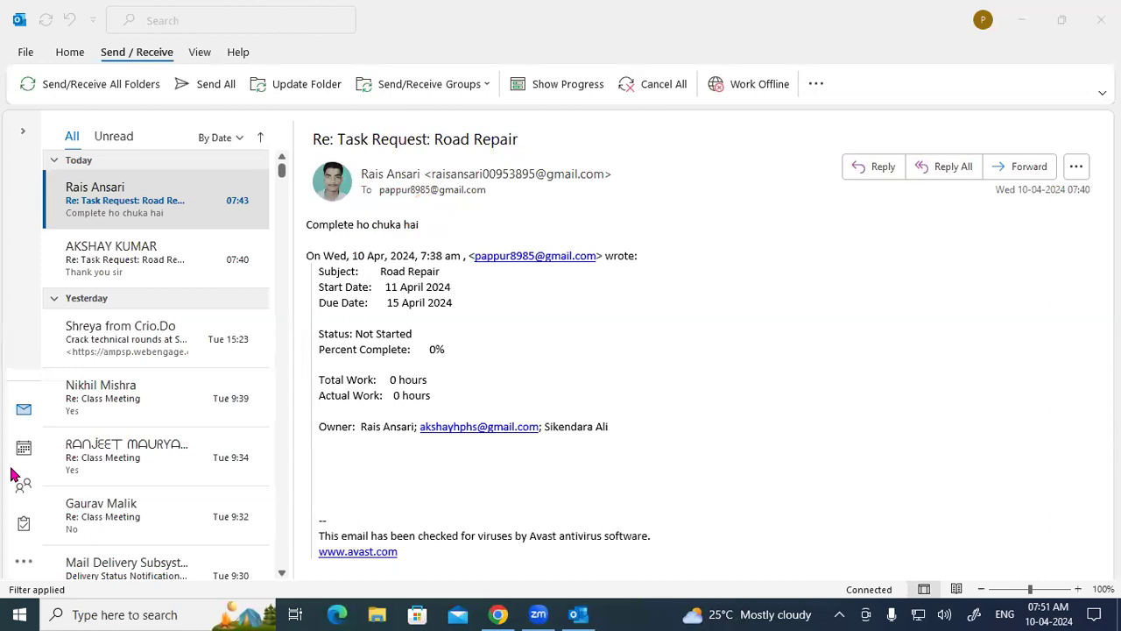